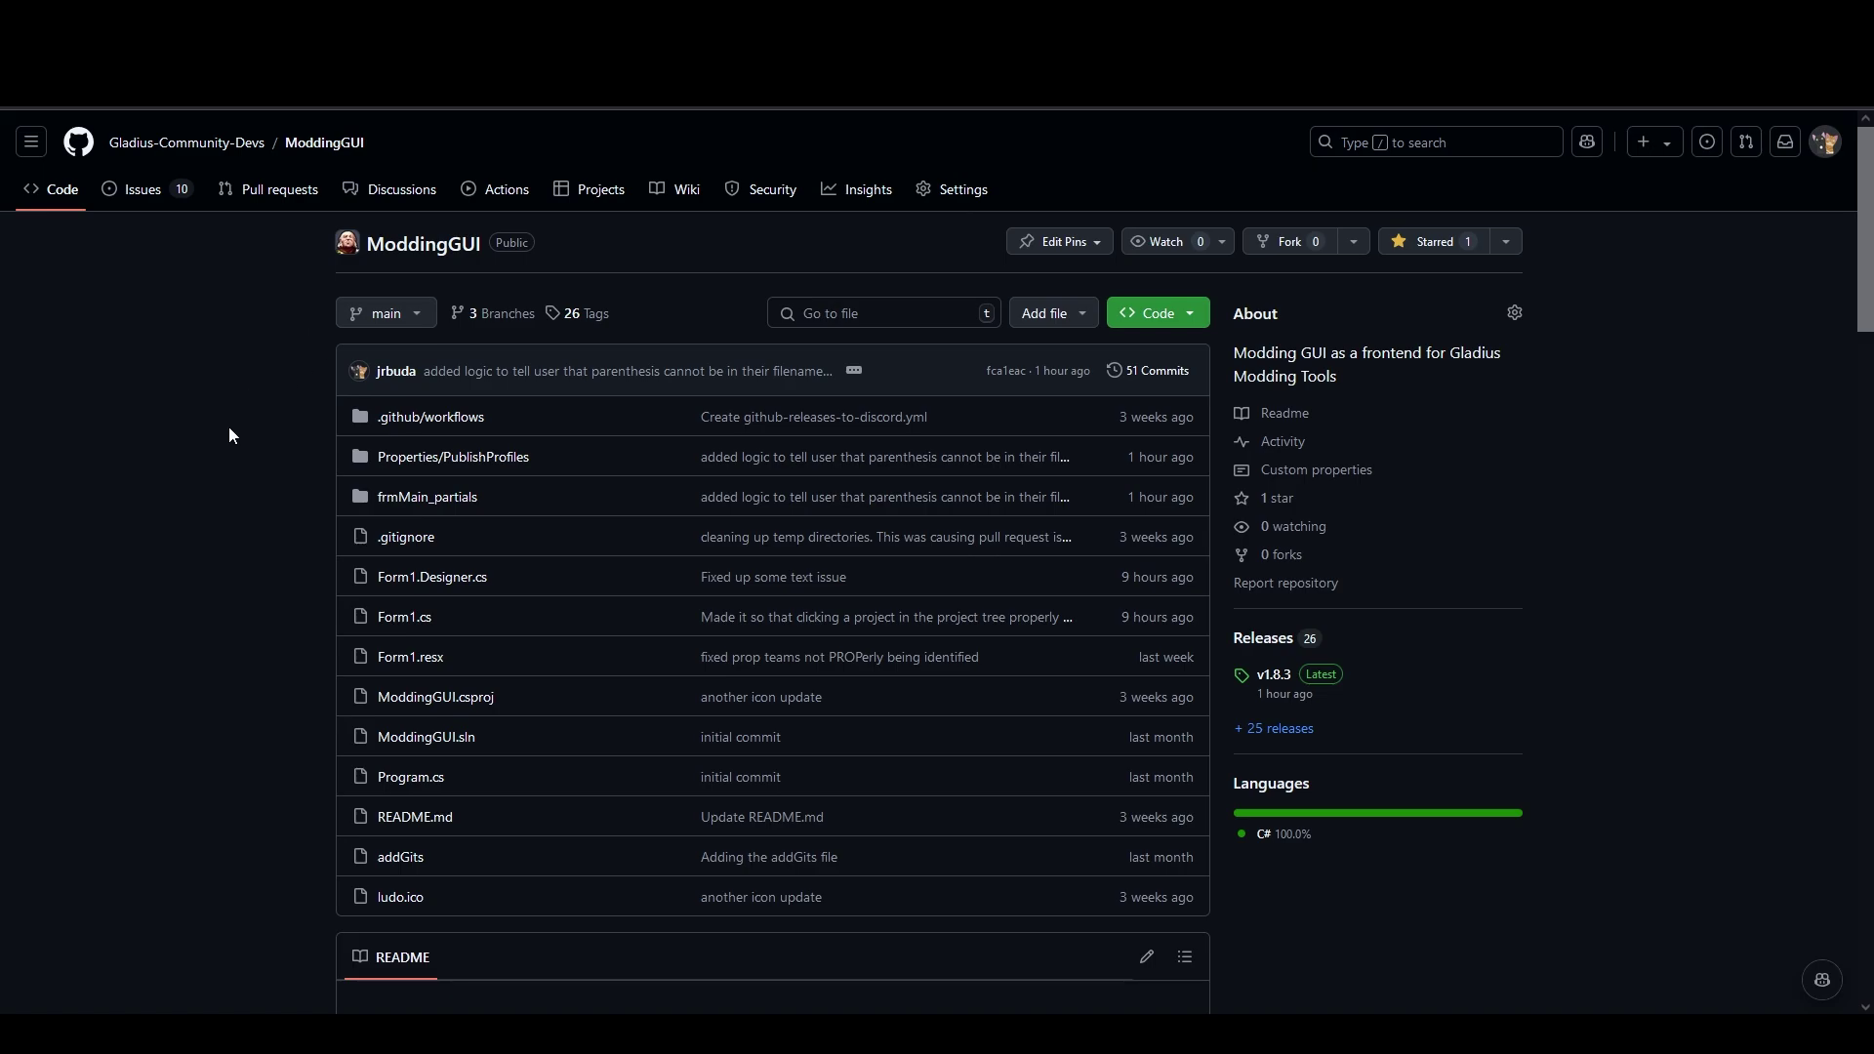
Step: Open the ModdingGUI repository's releases page and locate the downloadable assets of v1.8.3
{"action": "left_click", "coordinate": [1253, 646]}
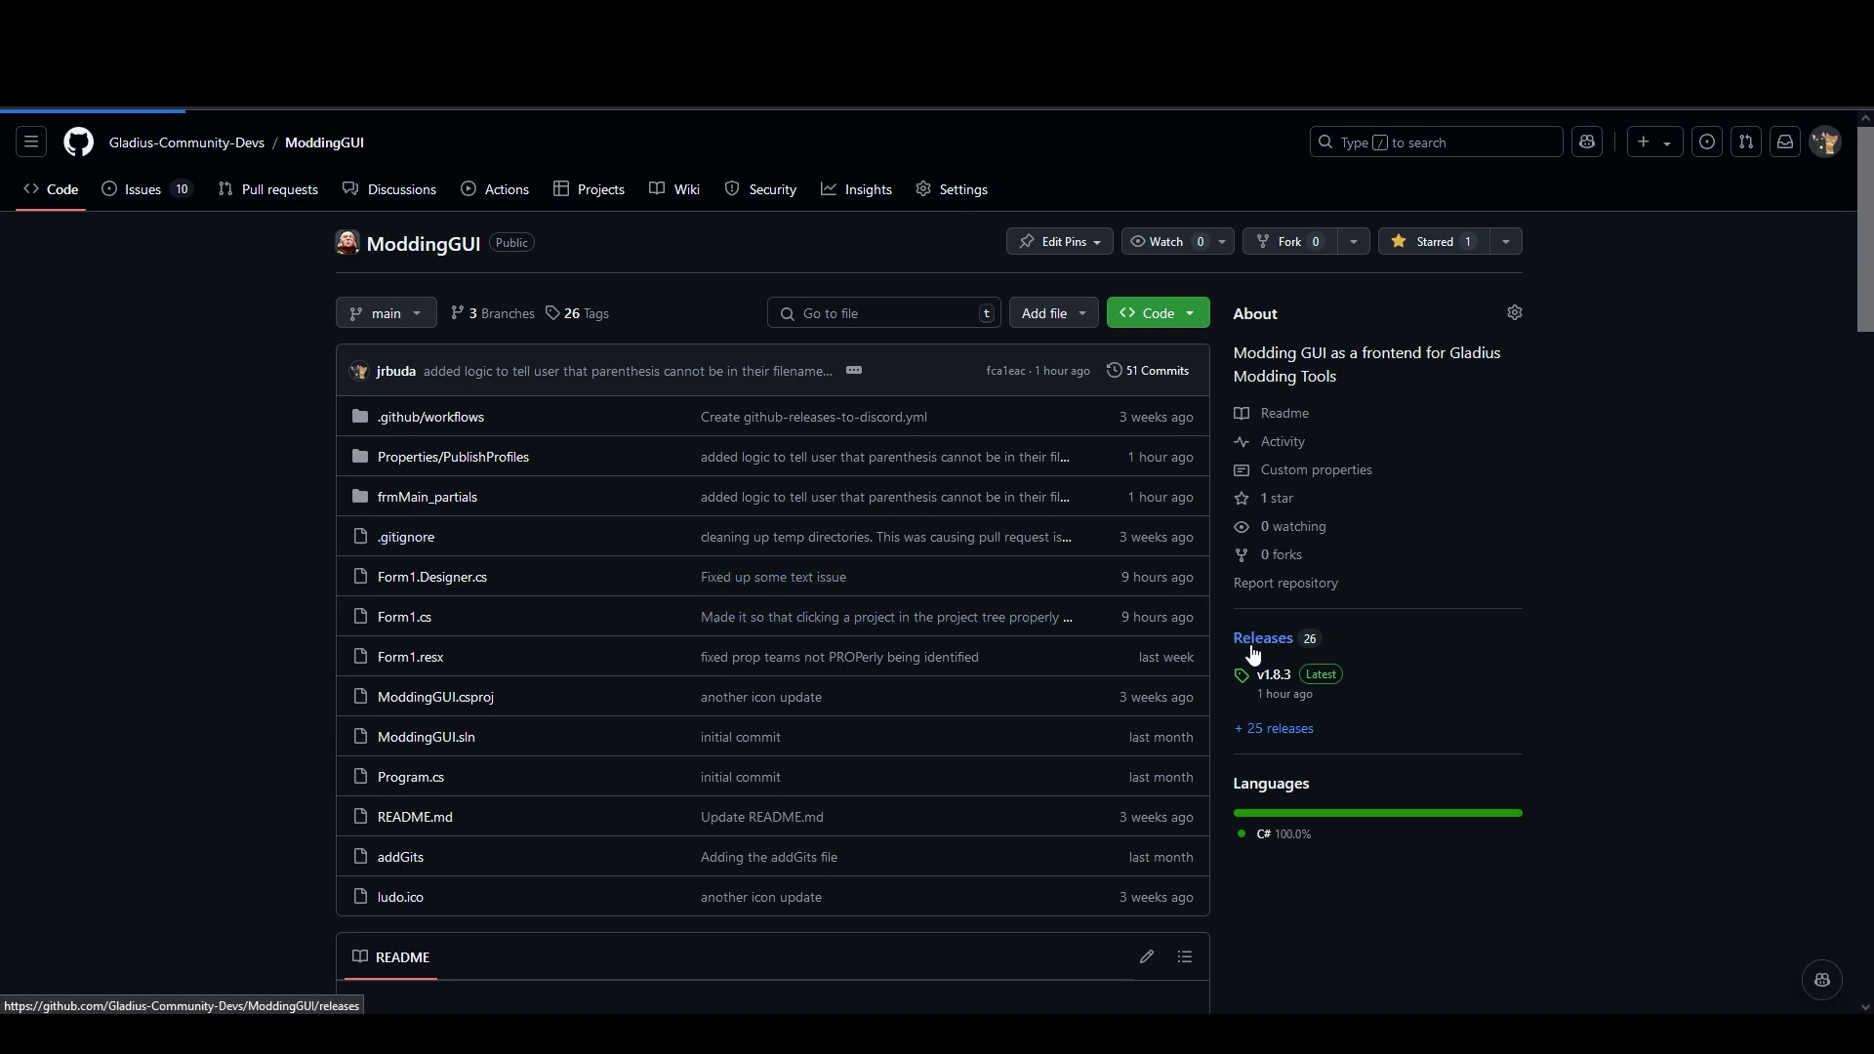
{"action": "scroll", "coordinate": [750, 648], "scroll_direction": "down", "scroll_amount": 4}
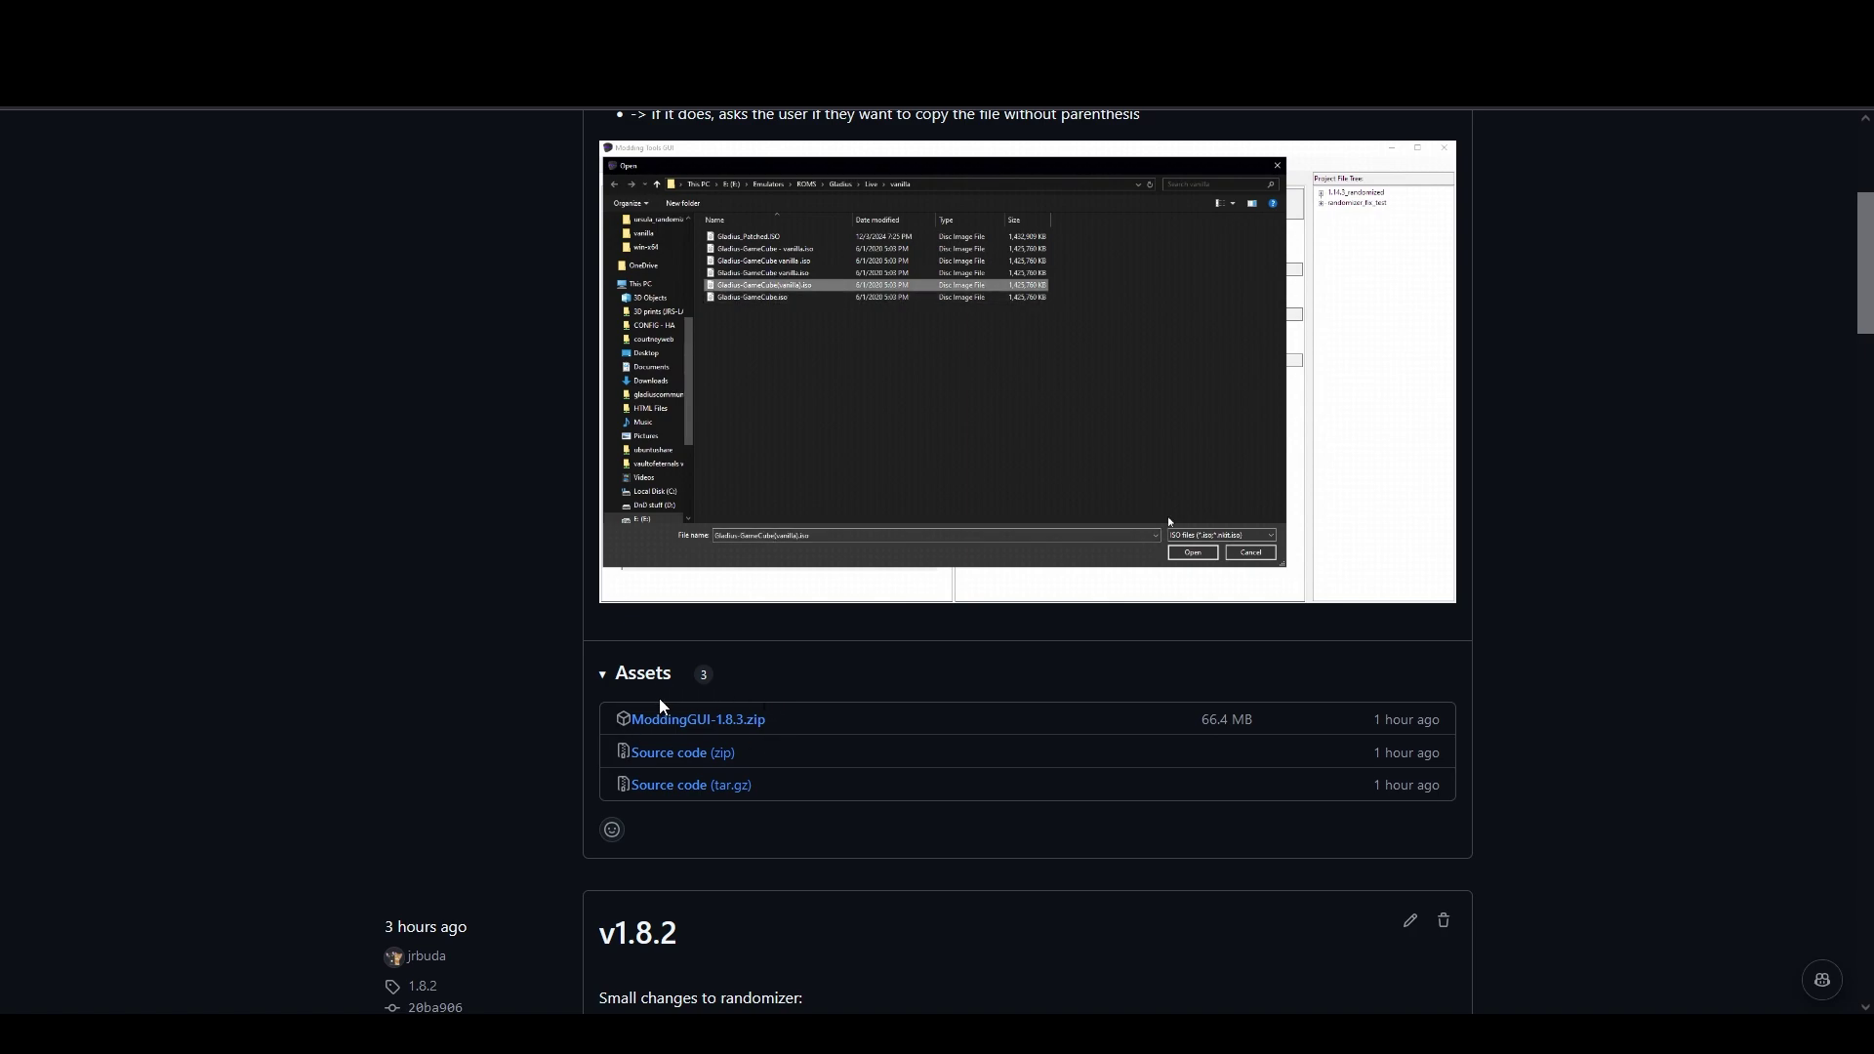
Step: Switch to the Gladius-Workshop\ModdingGUI folder in File Explorer, launch ModdingGUI.exe and move its window fully into view
{"action": "mouse_move", "coordinate": [451, 1035]}
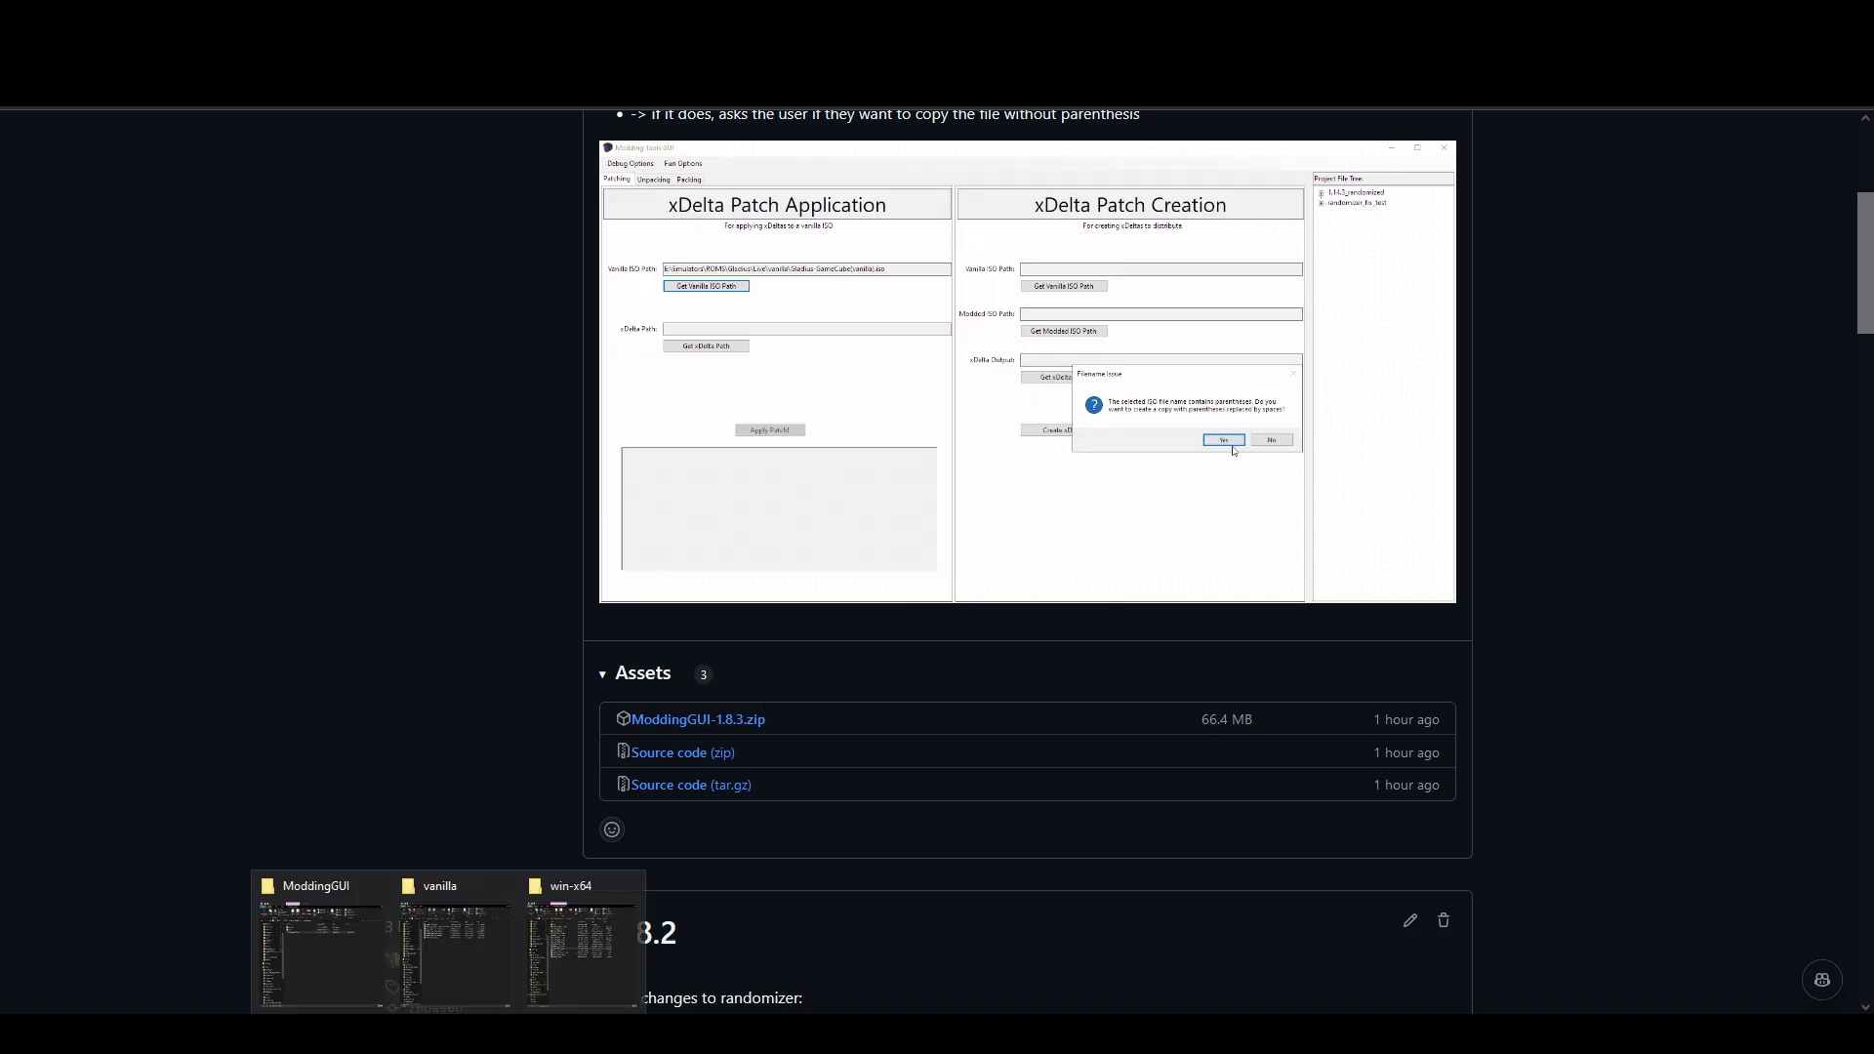
{"action": "left_click", "coordinate": [357, 986]}
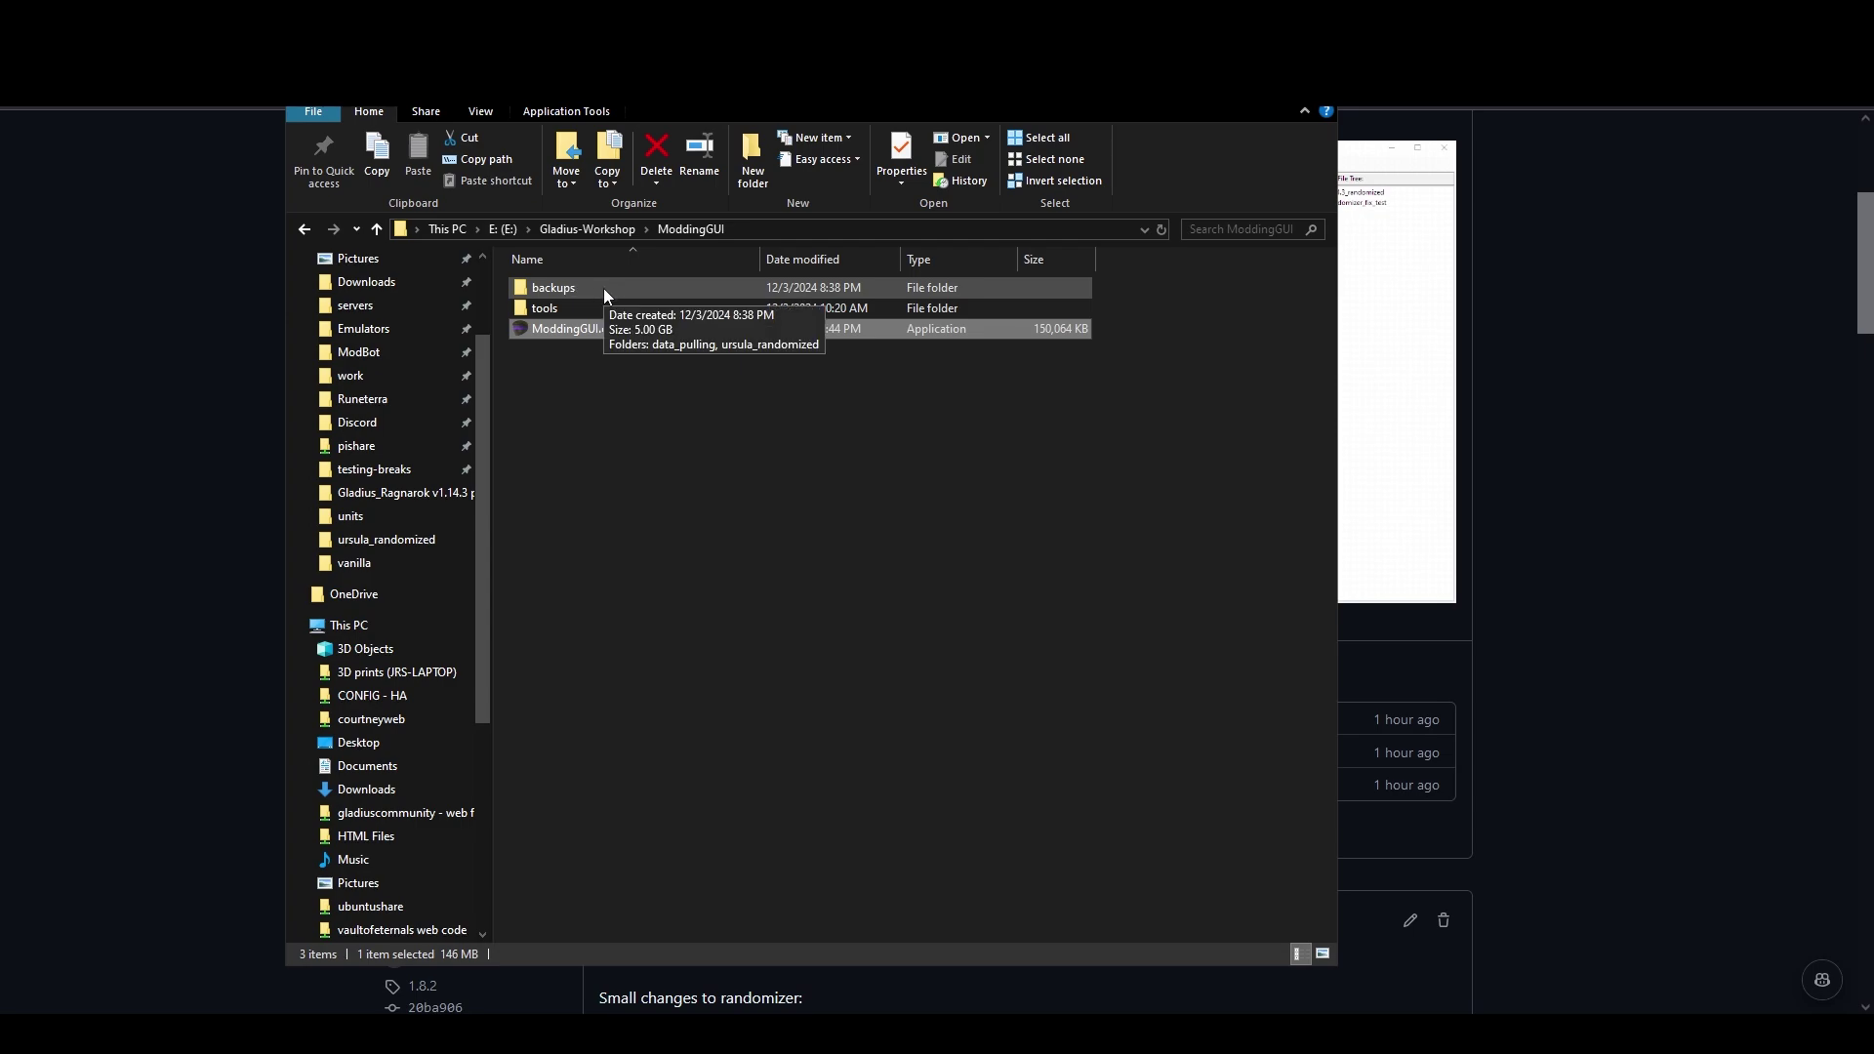
{"action": "left_click", "coordinate": [1761, 13]}
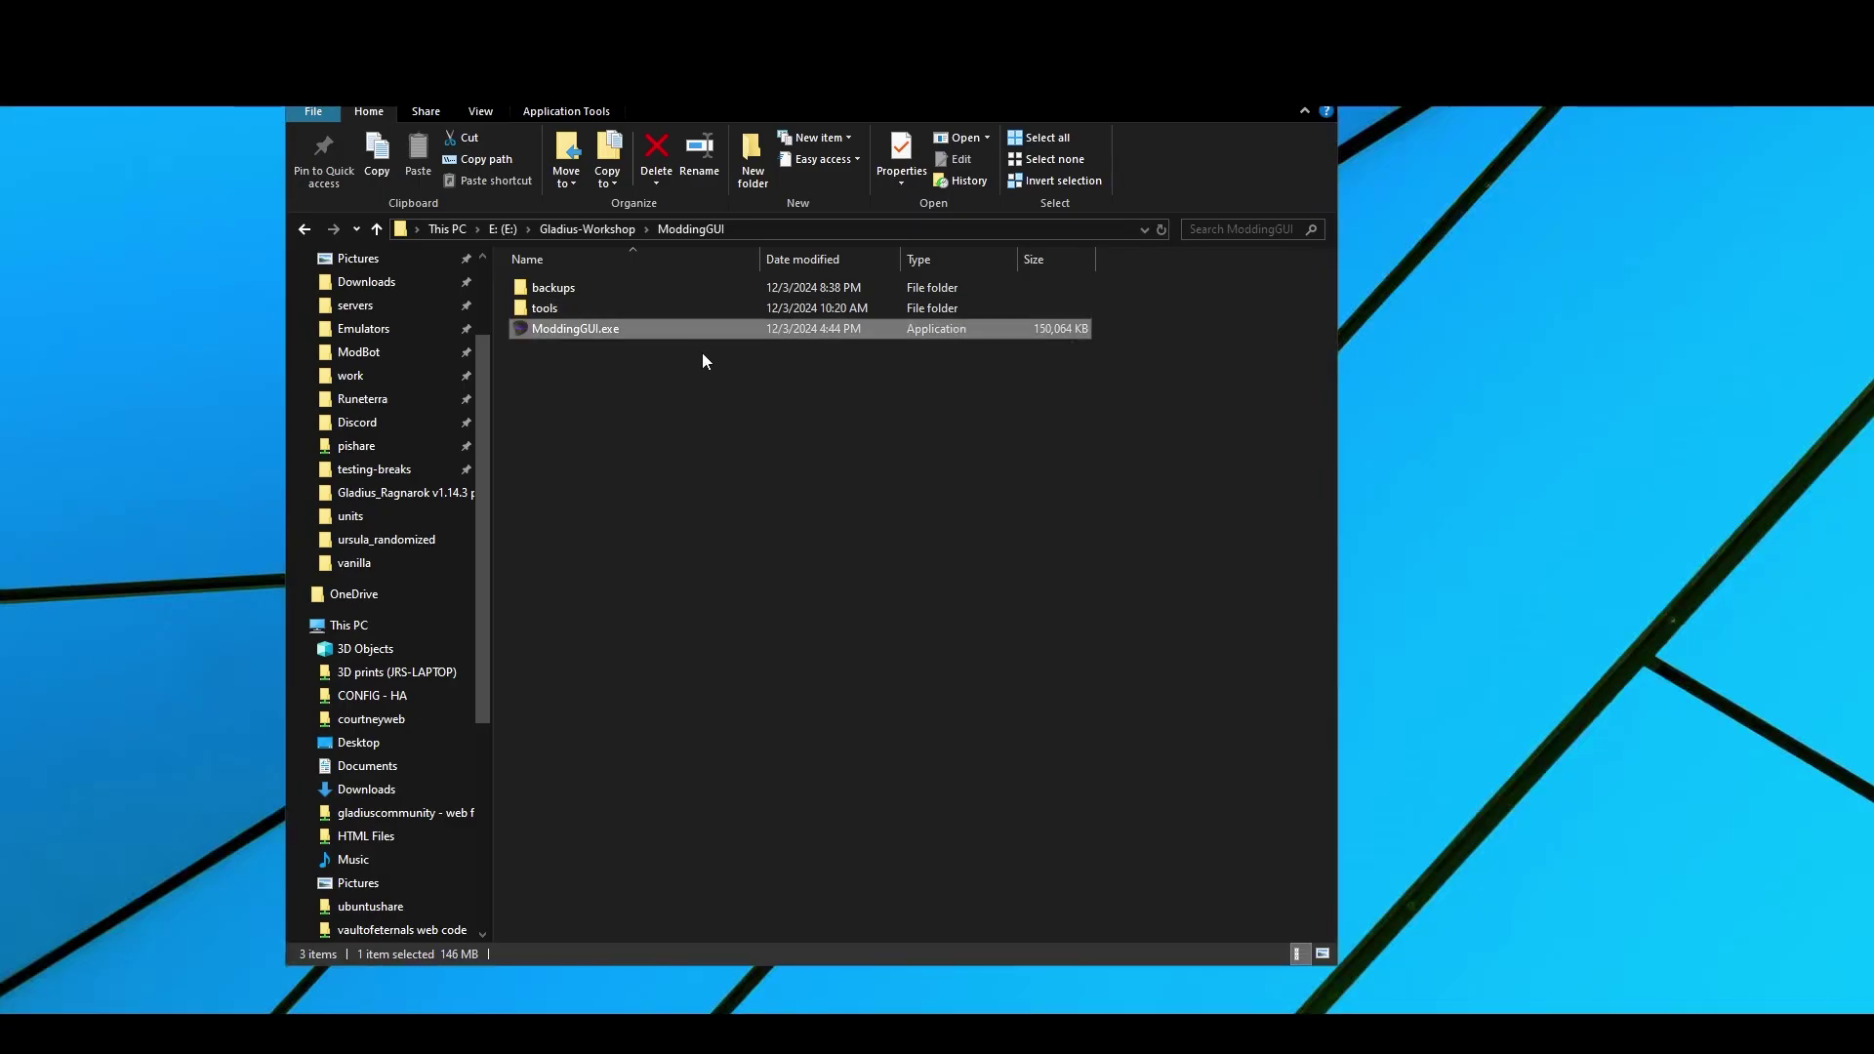
{"action": "double_click", "coordinate": [636, 328]}
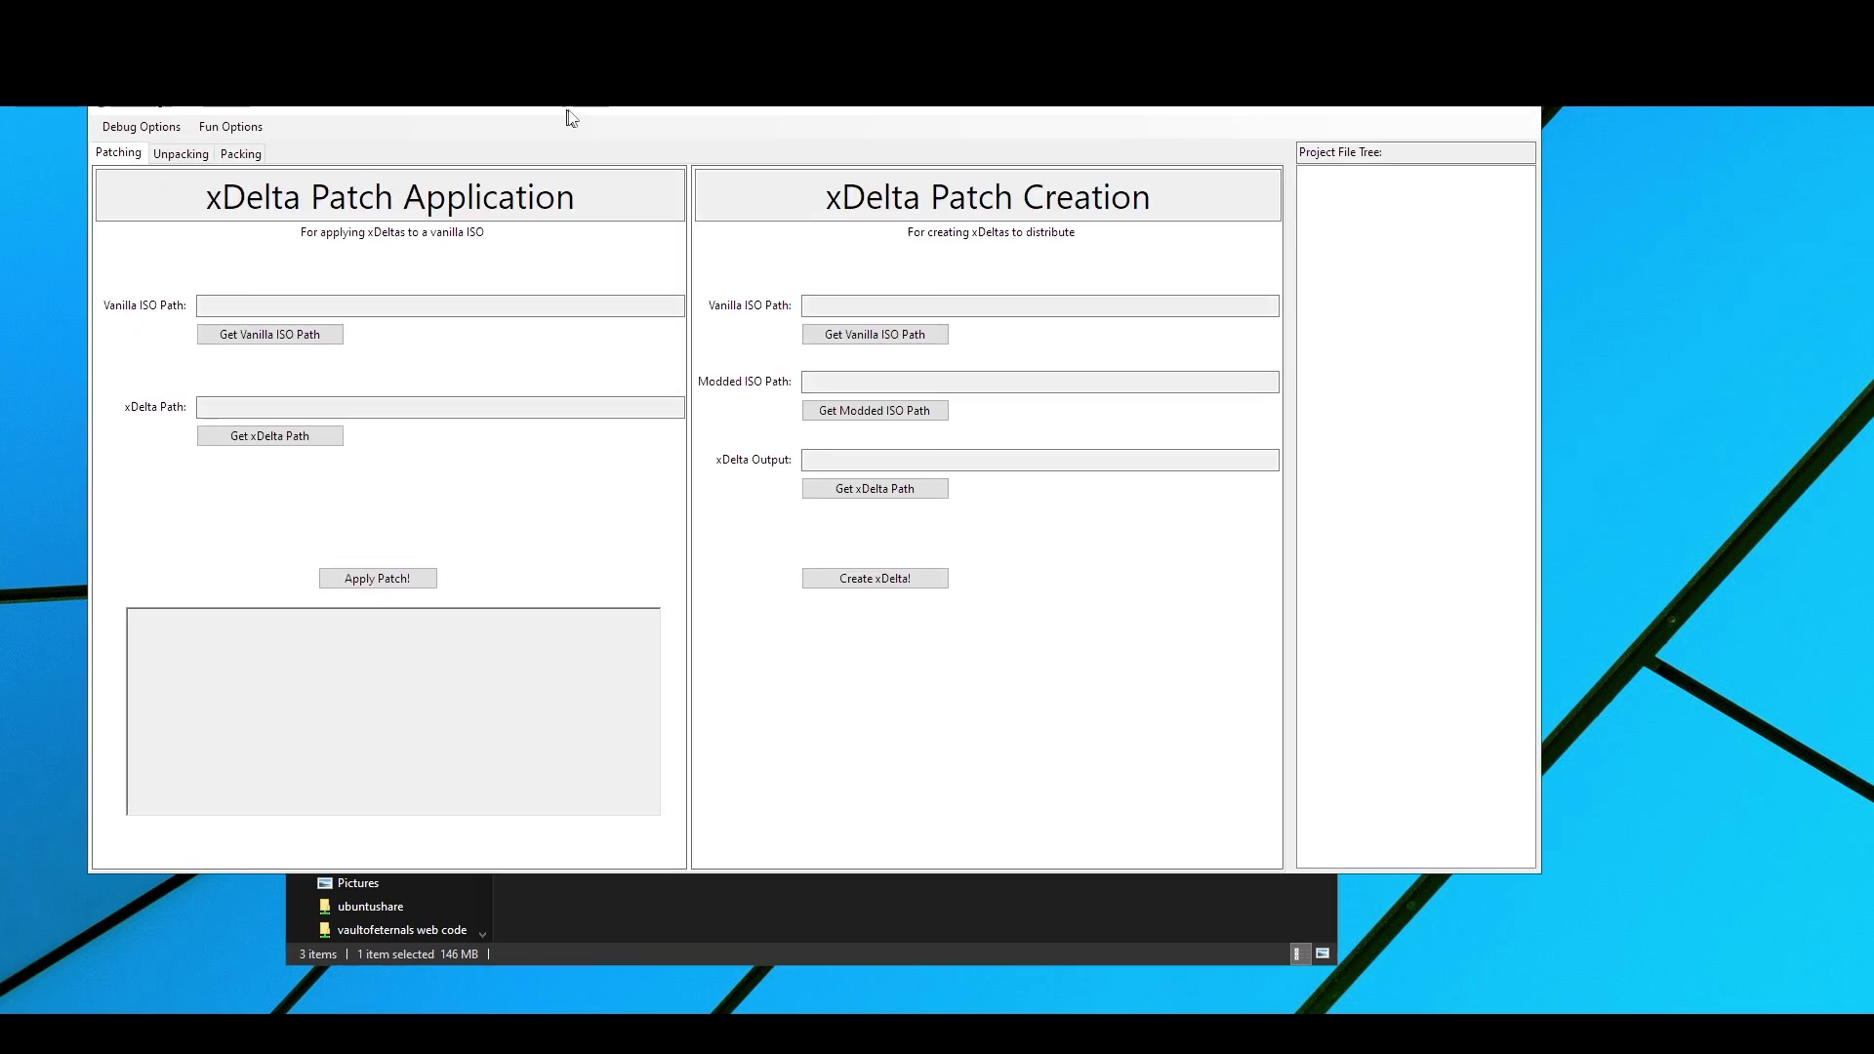
{"action": "left_click_drag", "start_coordinate": [566, 97], "coordinate": [607, 159]}
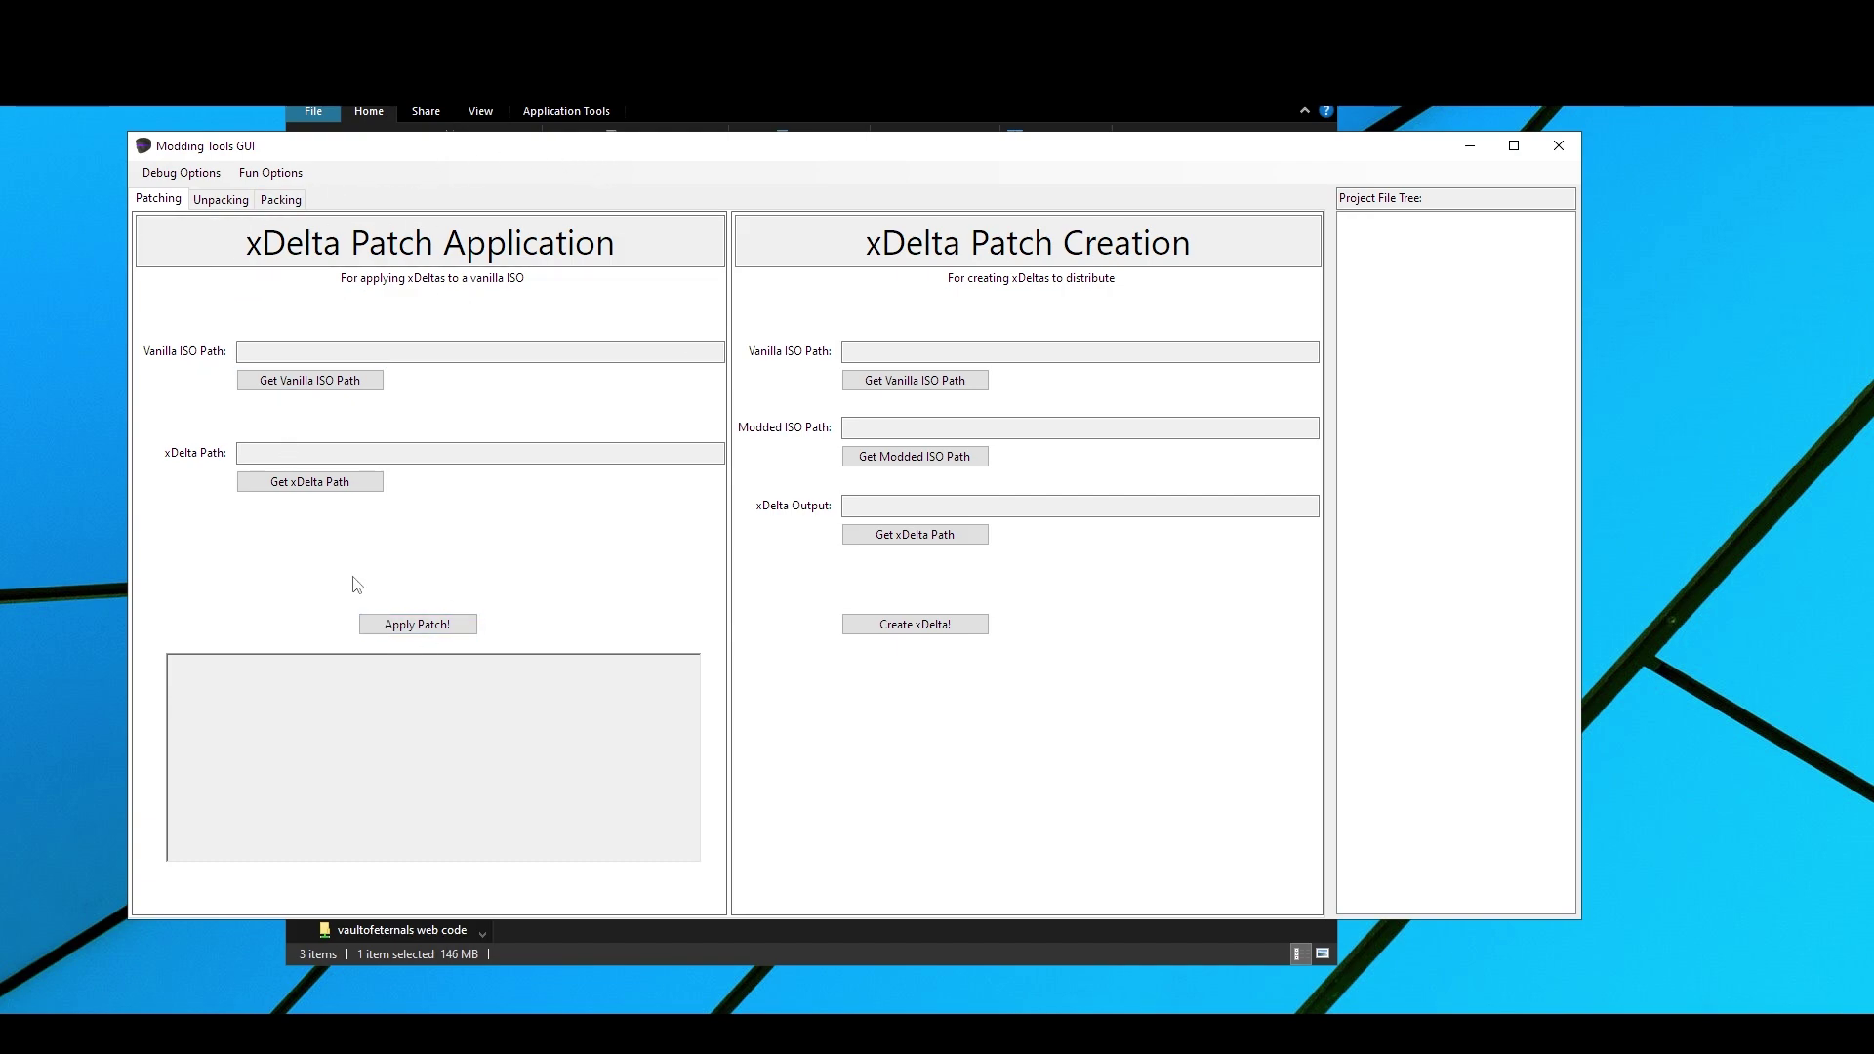
Step: Set the vanilla ISO path for patch application to Gladius-GameCube vanilla.iso in the vanilla folder
{"action": "left_click", "coordinate": [308, 382]}
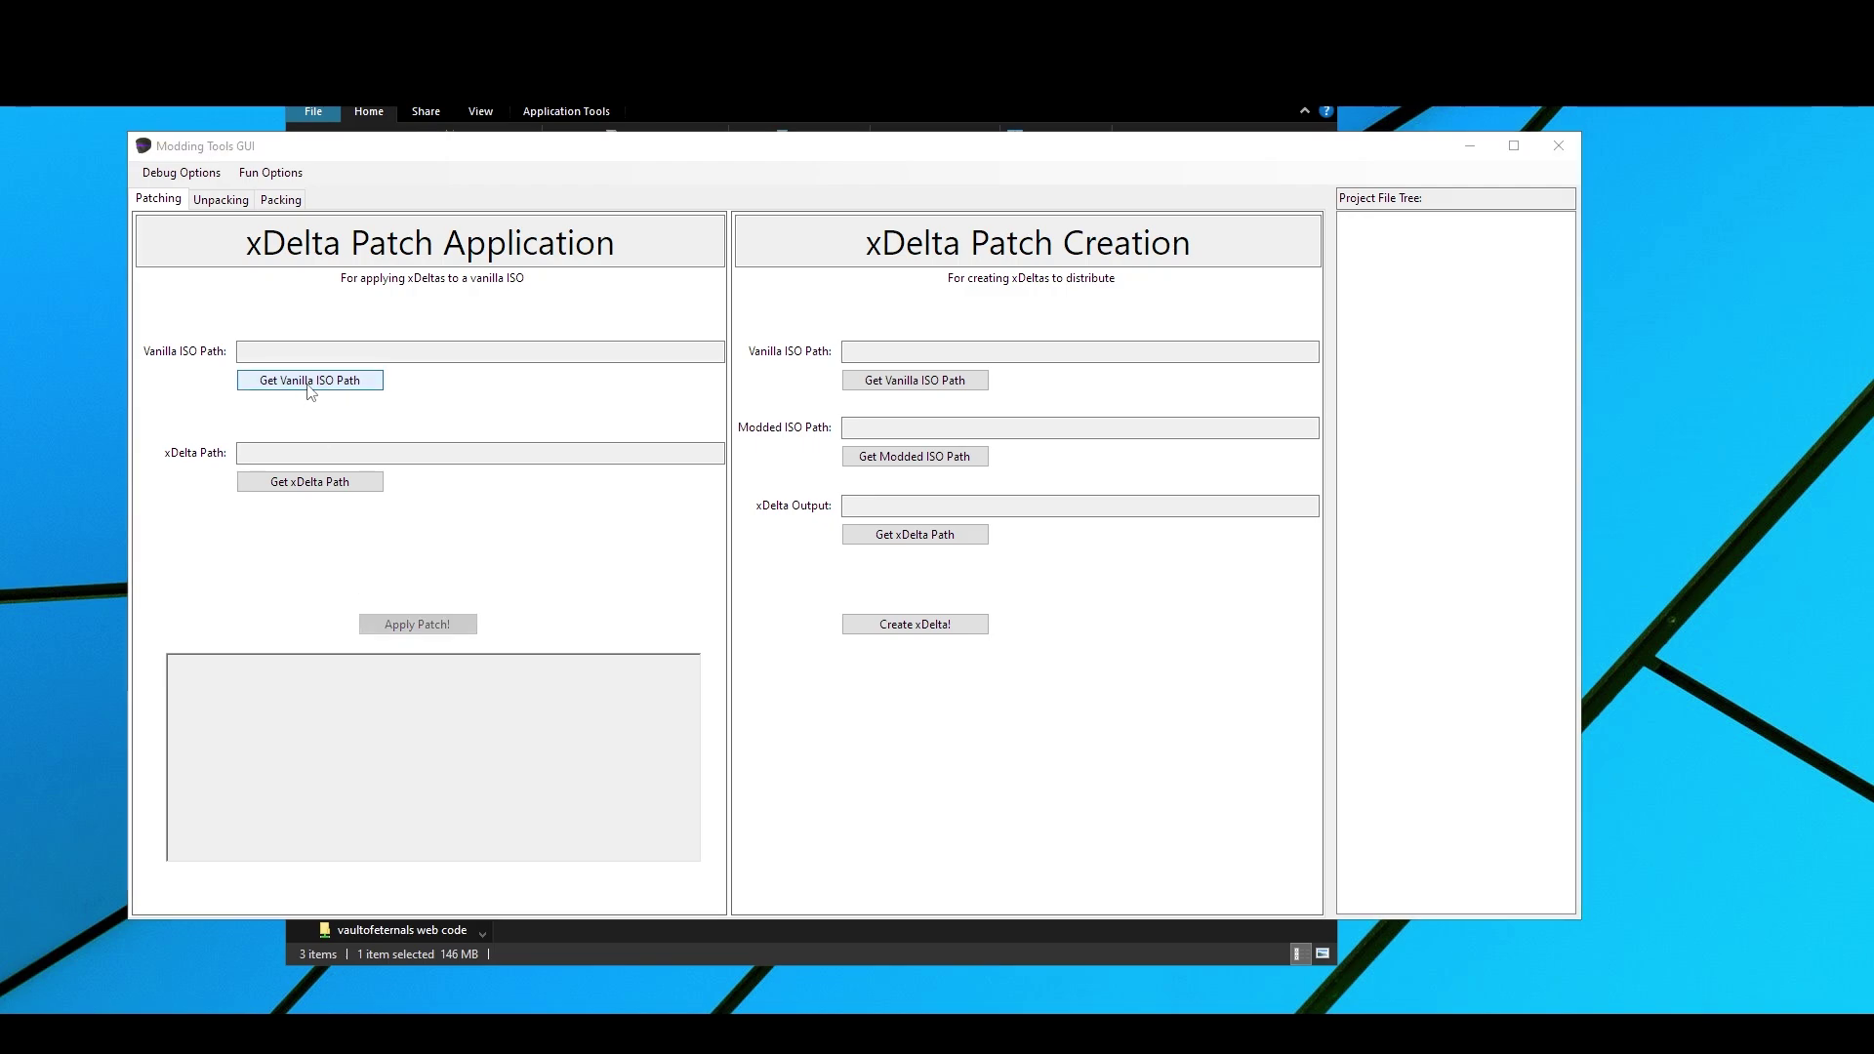
{"action": "scroll", "coordinate": [210, 439], "scroll_direction": "up", "scroll_amount": 3}
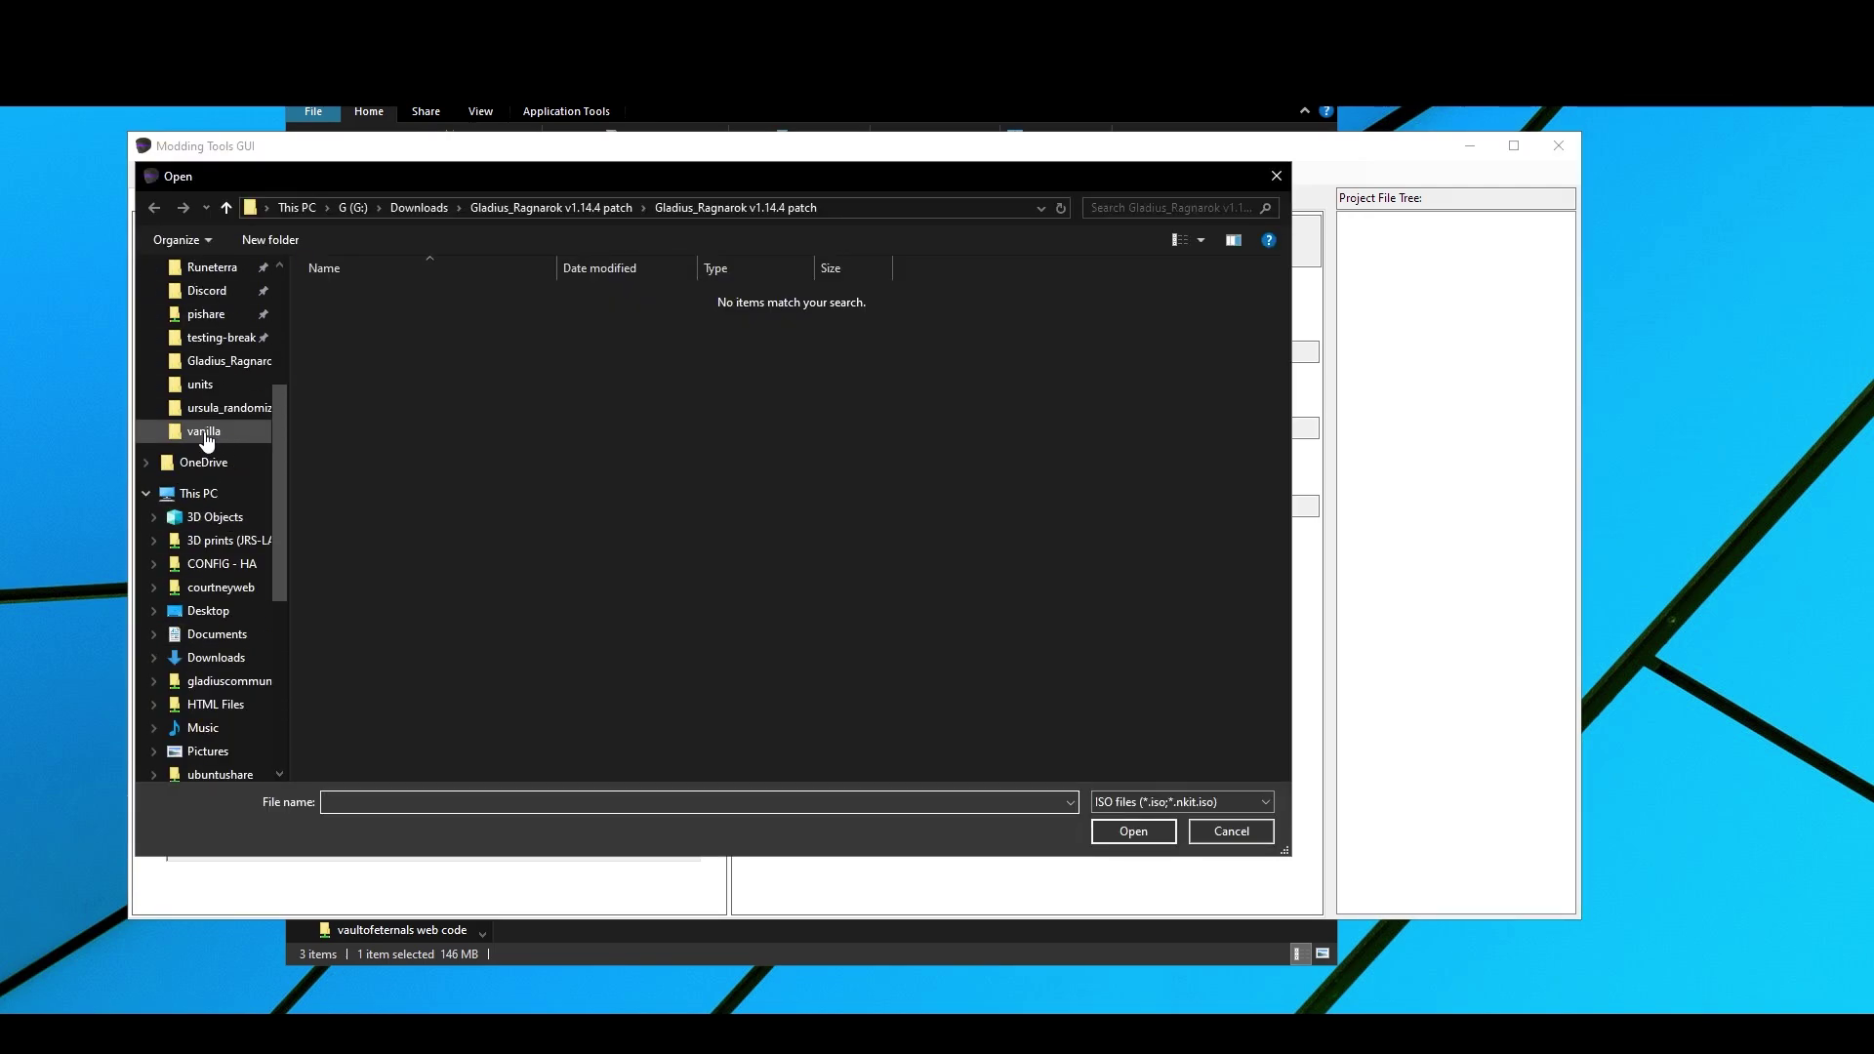
{"action": "left_click", "coordinate": [201, 431]}
{"action": "left_click", "coordinate": [404, 357]}
{"action": "left_click", "coordinate": [1132, 831]}
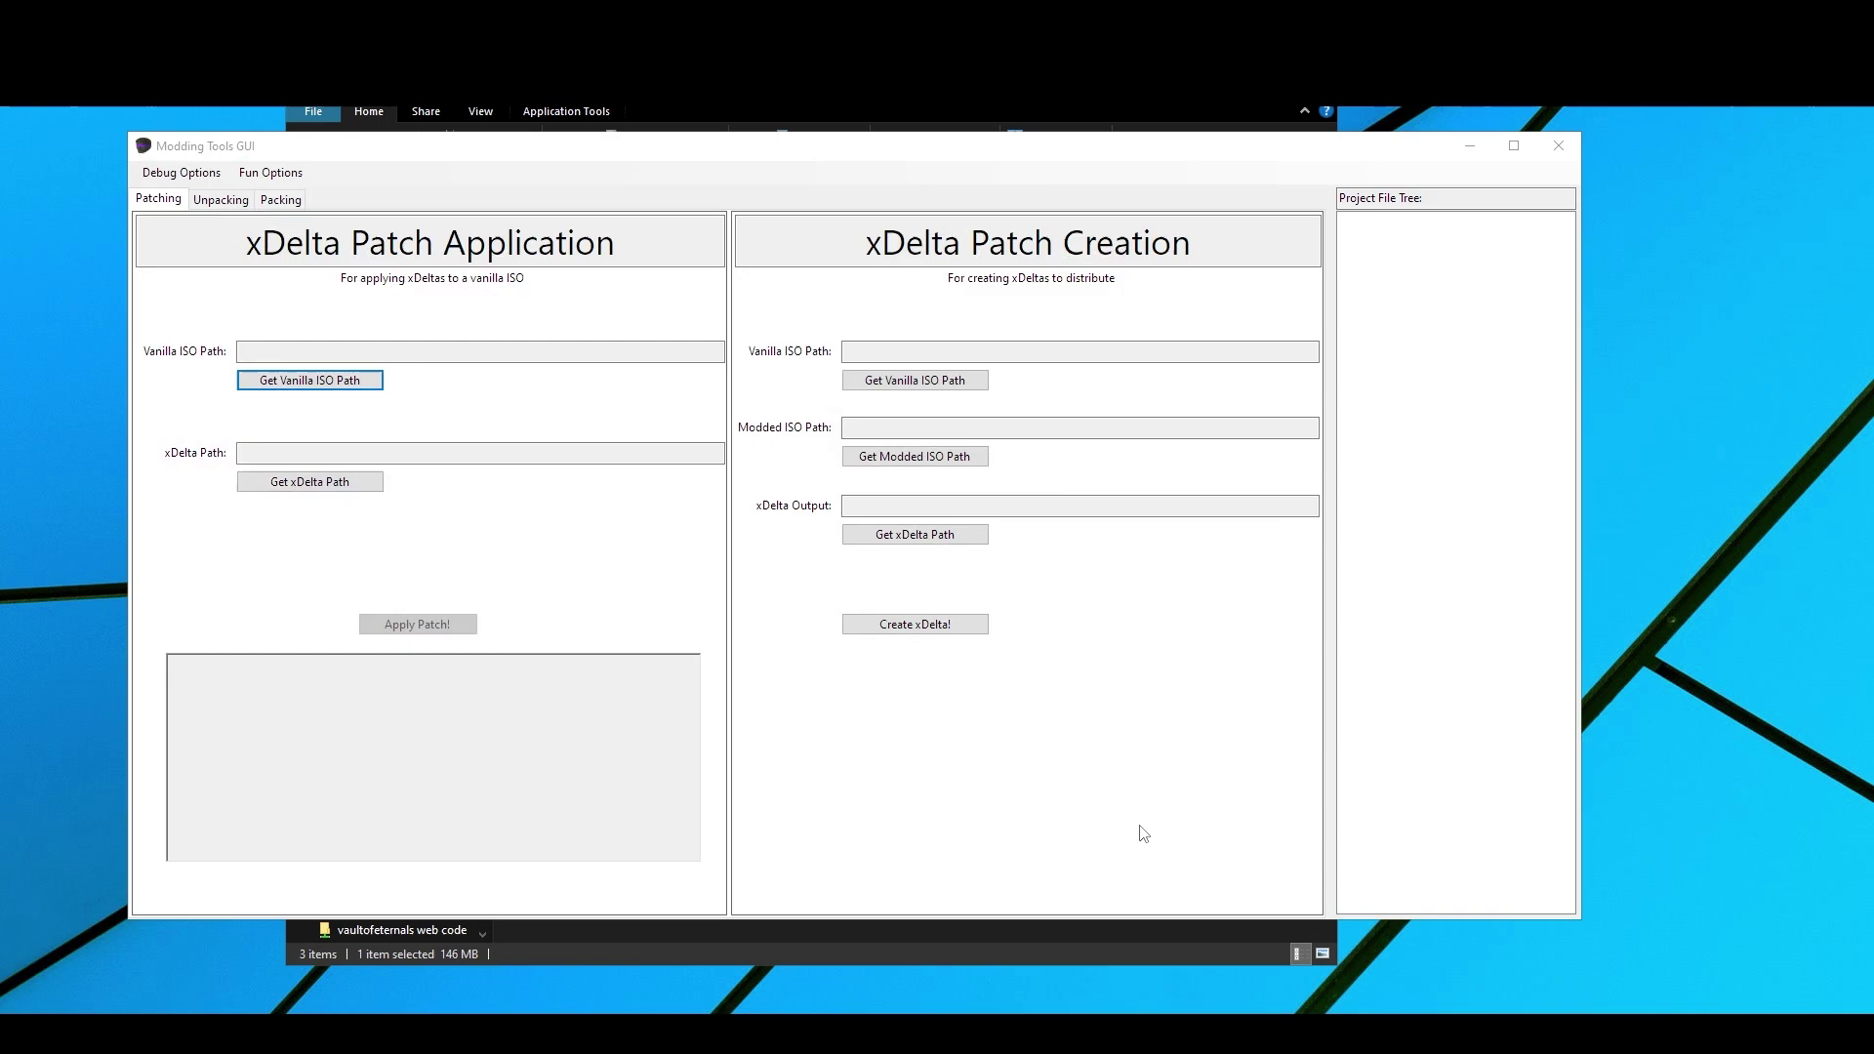
Step: Choose "Gladius_Ragnarok_v1.14.4 patch GUI.xdelta" as the xDelta file and apply the patch to the vanilla ISO
{"action": "left_click", "coordinate": [309, 481]}
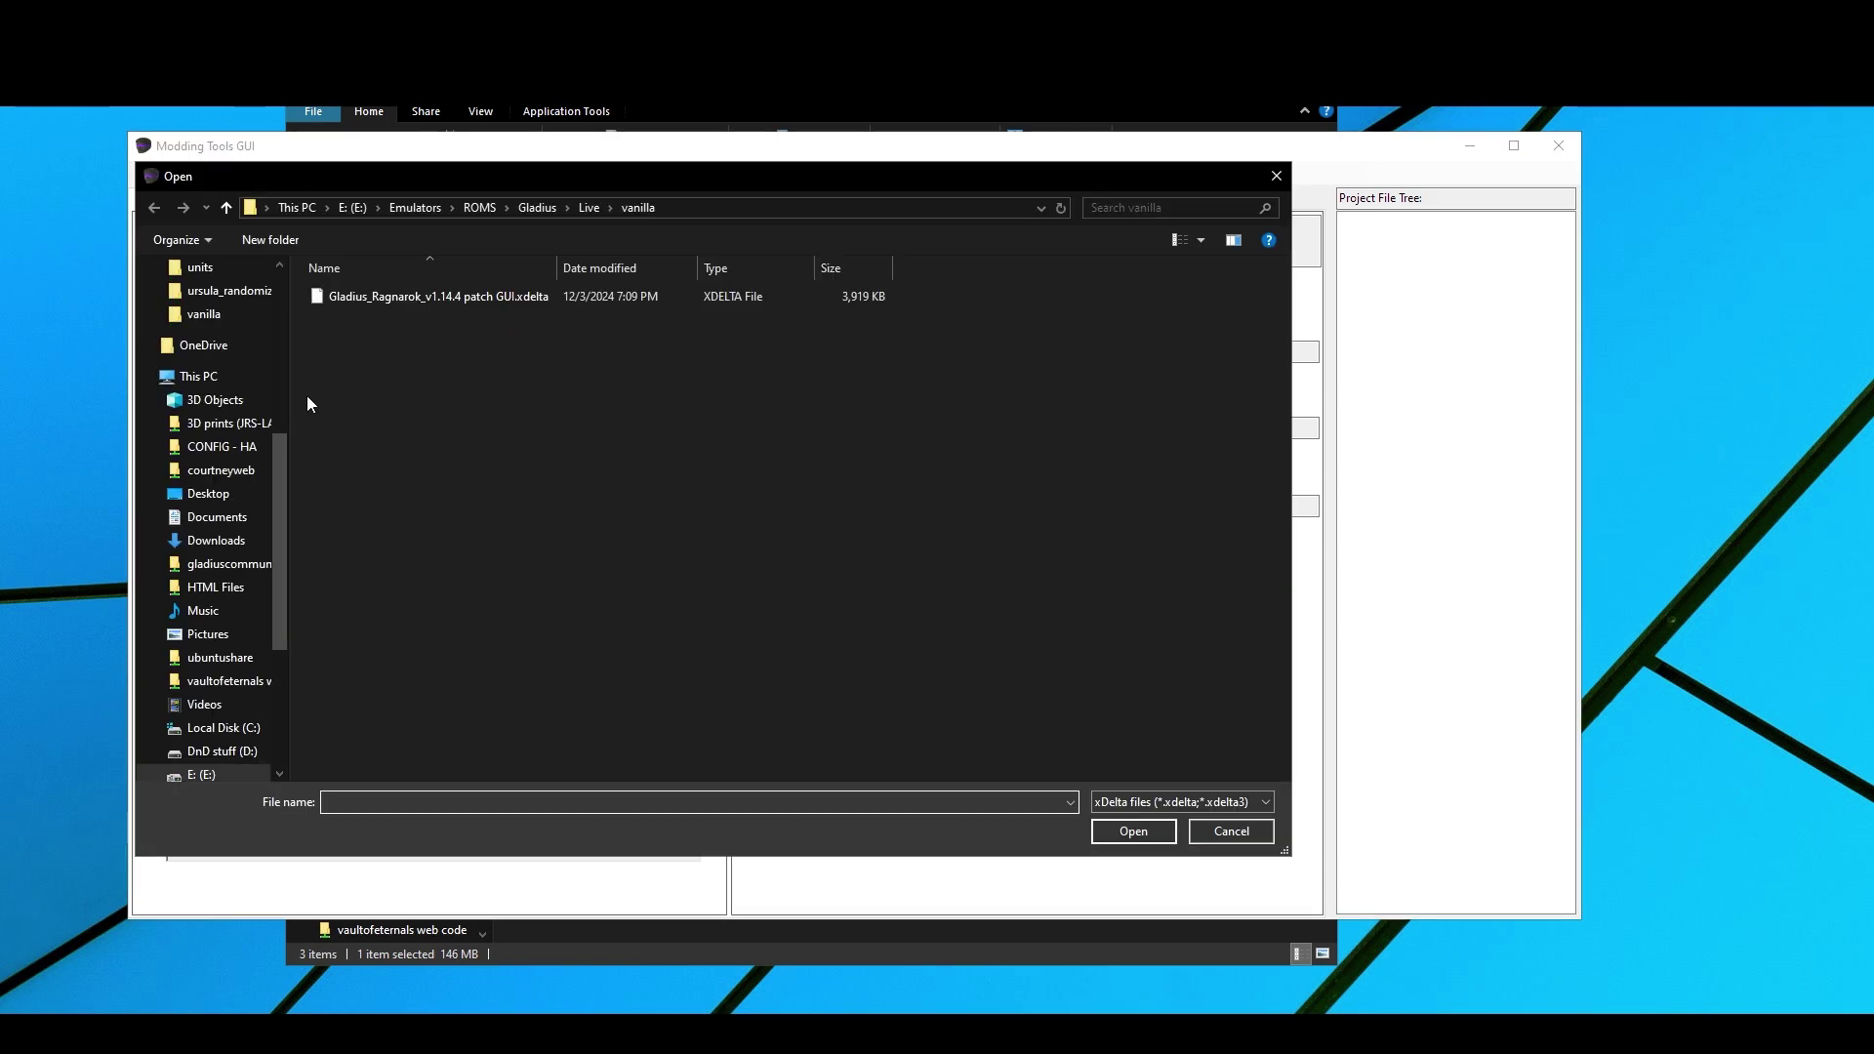
{"action": "left_click", "coordinate": [400, 303]}
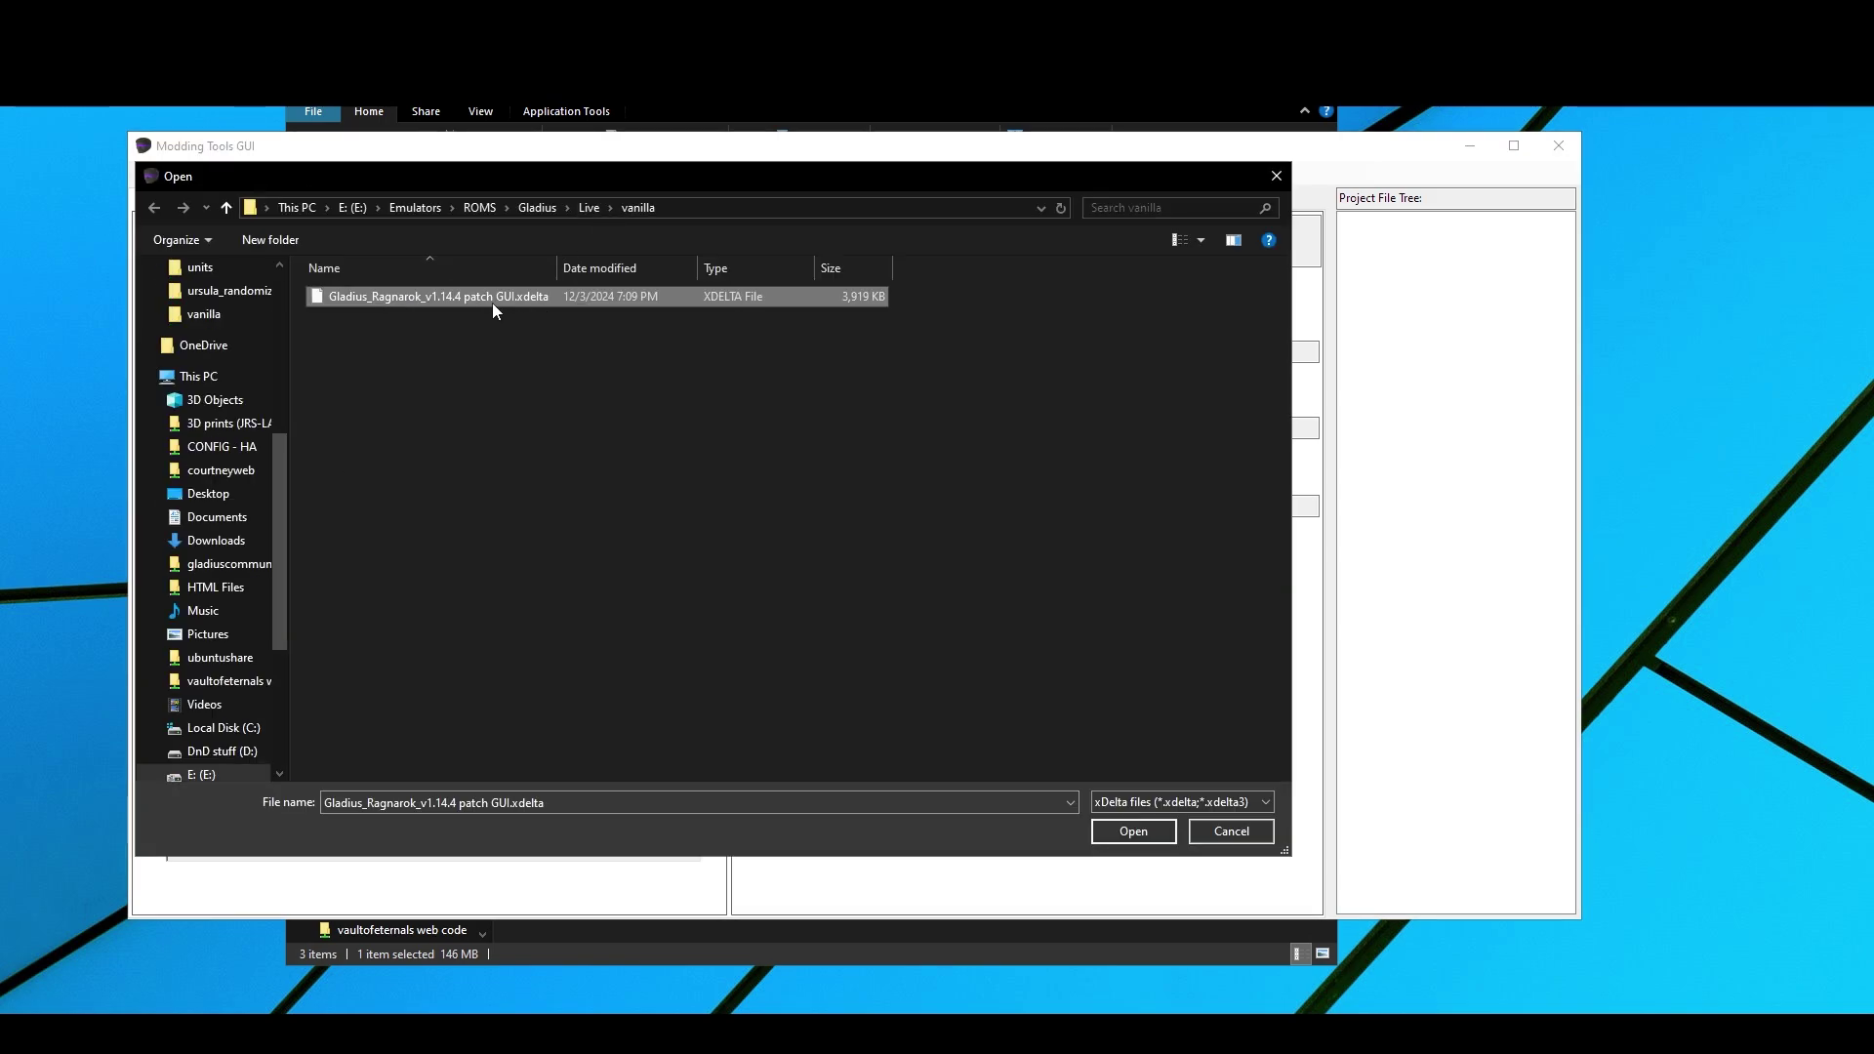
{"action": "left_click", "coordinate": [1118, 831]}
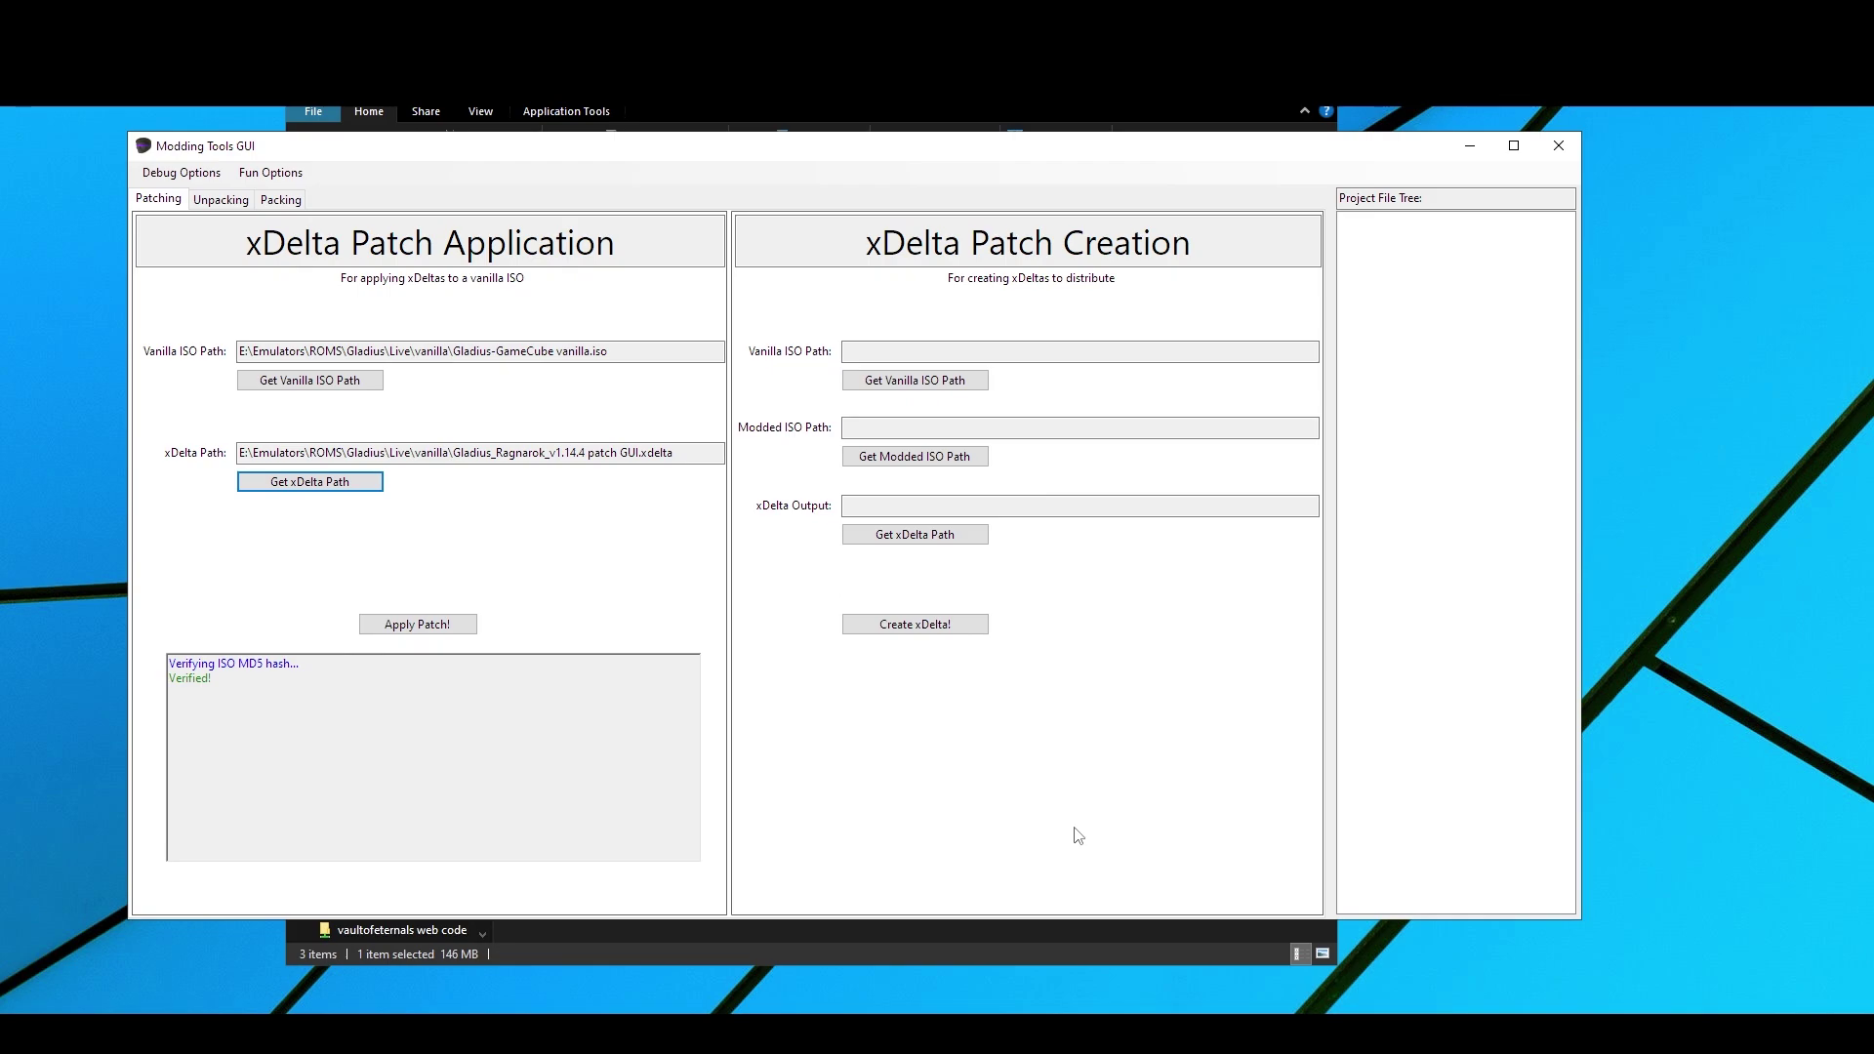
{"action": "left_click", "coordinate": [425, 623]}
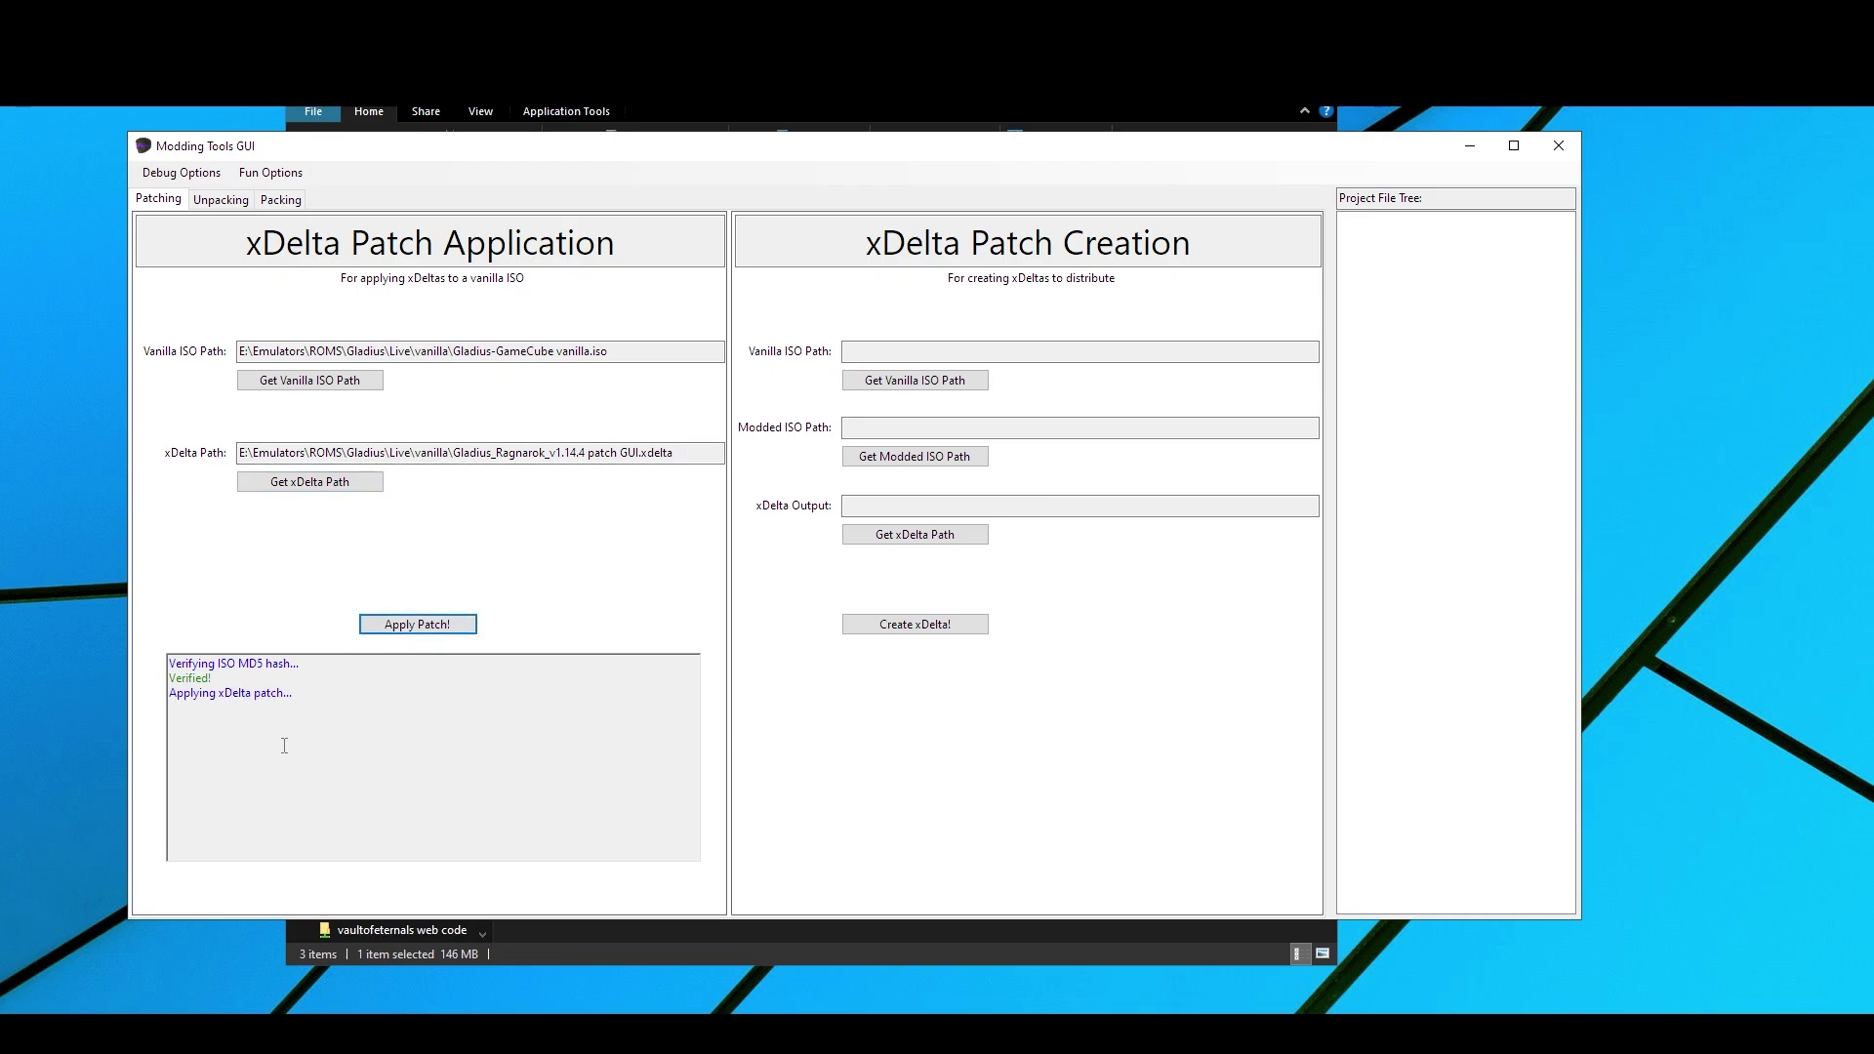
{"action": "left_click_drag", "start_coordinate": [284, 746], "coordinate": [167, 664]}
{"action": "left_click", "coordinate": [394, 714]}
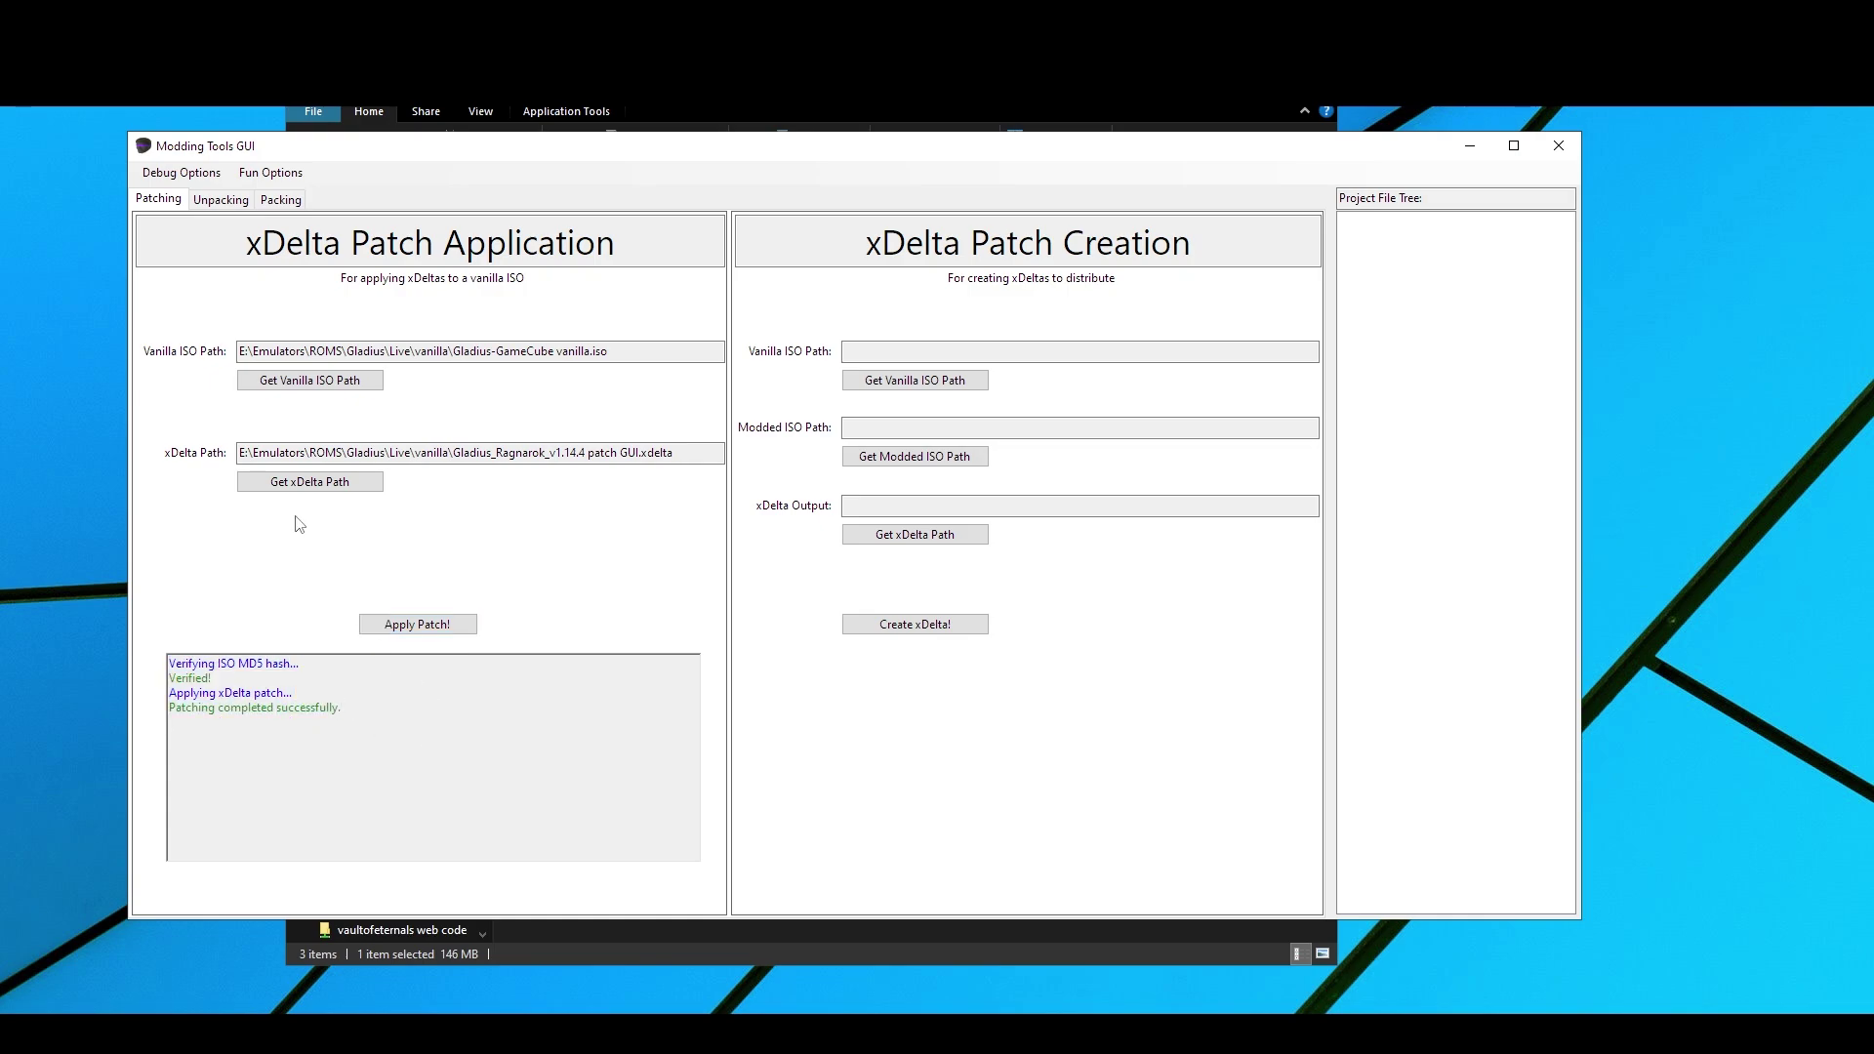
Step: Select Gladius_Patched.ISO from the vanilla folder as the ISO for unpacking
{"action": "left_click", "coordinate": [223, 200]}
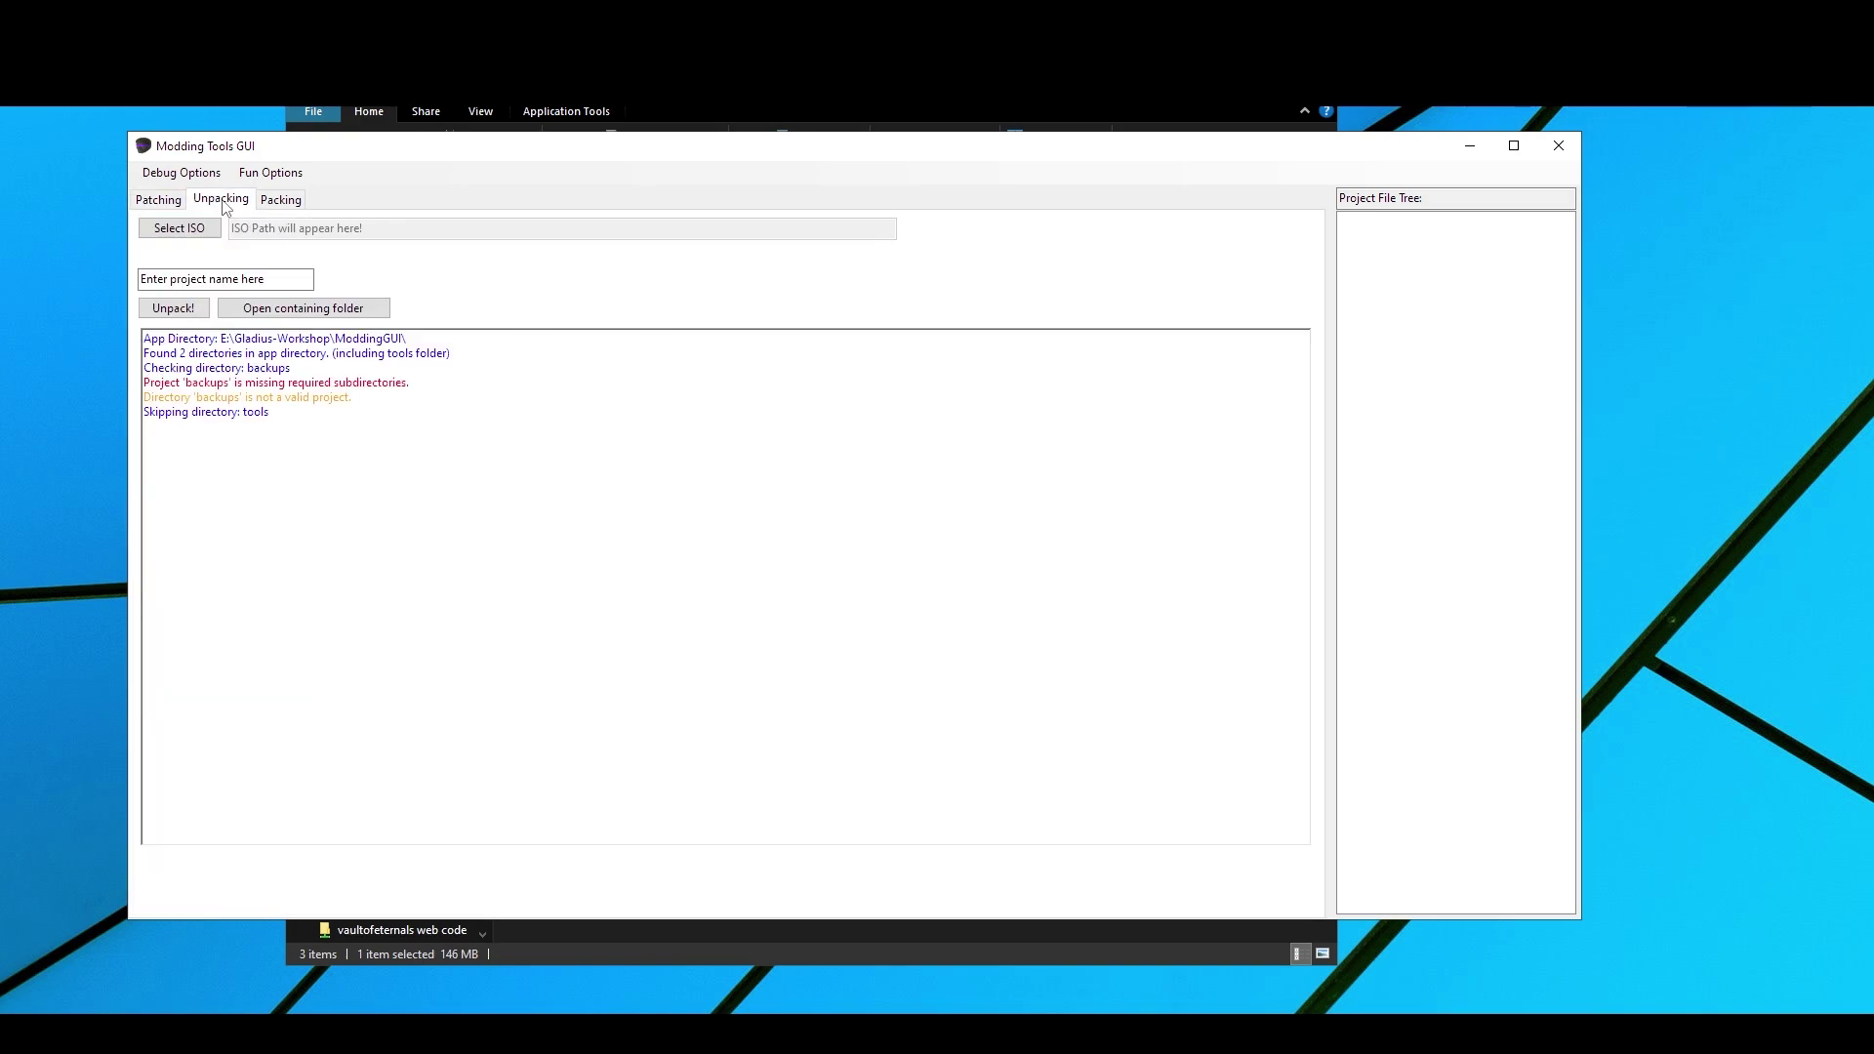
{"action": "left_click", "coordinate": [196, 226]}
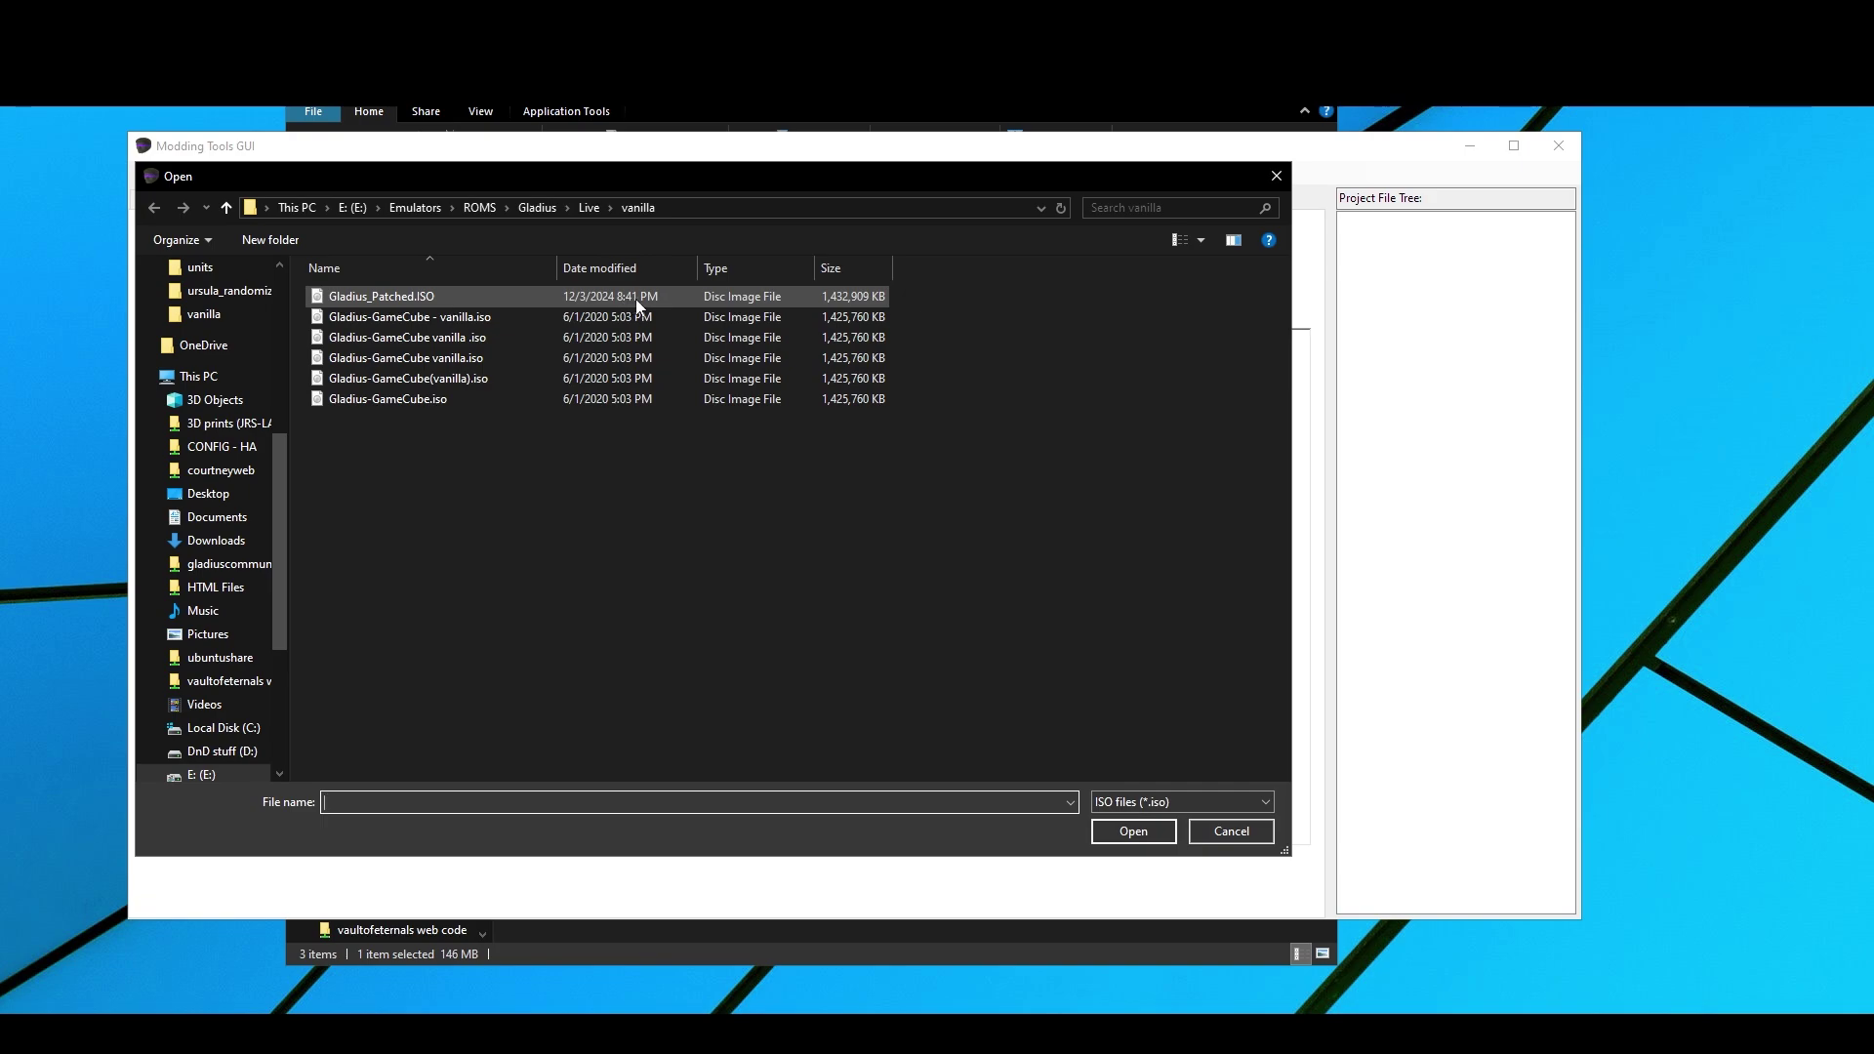
{"action": "left_click", "coordinate": [365, 300]}
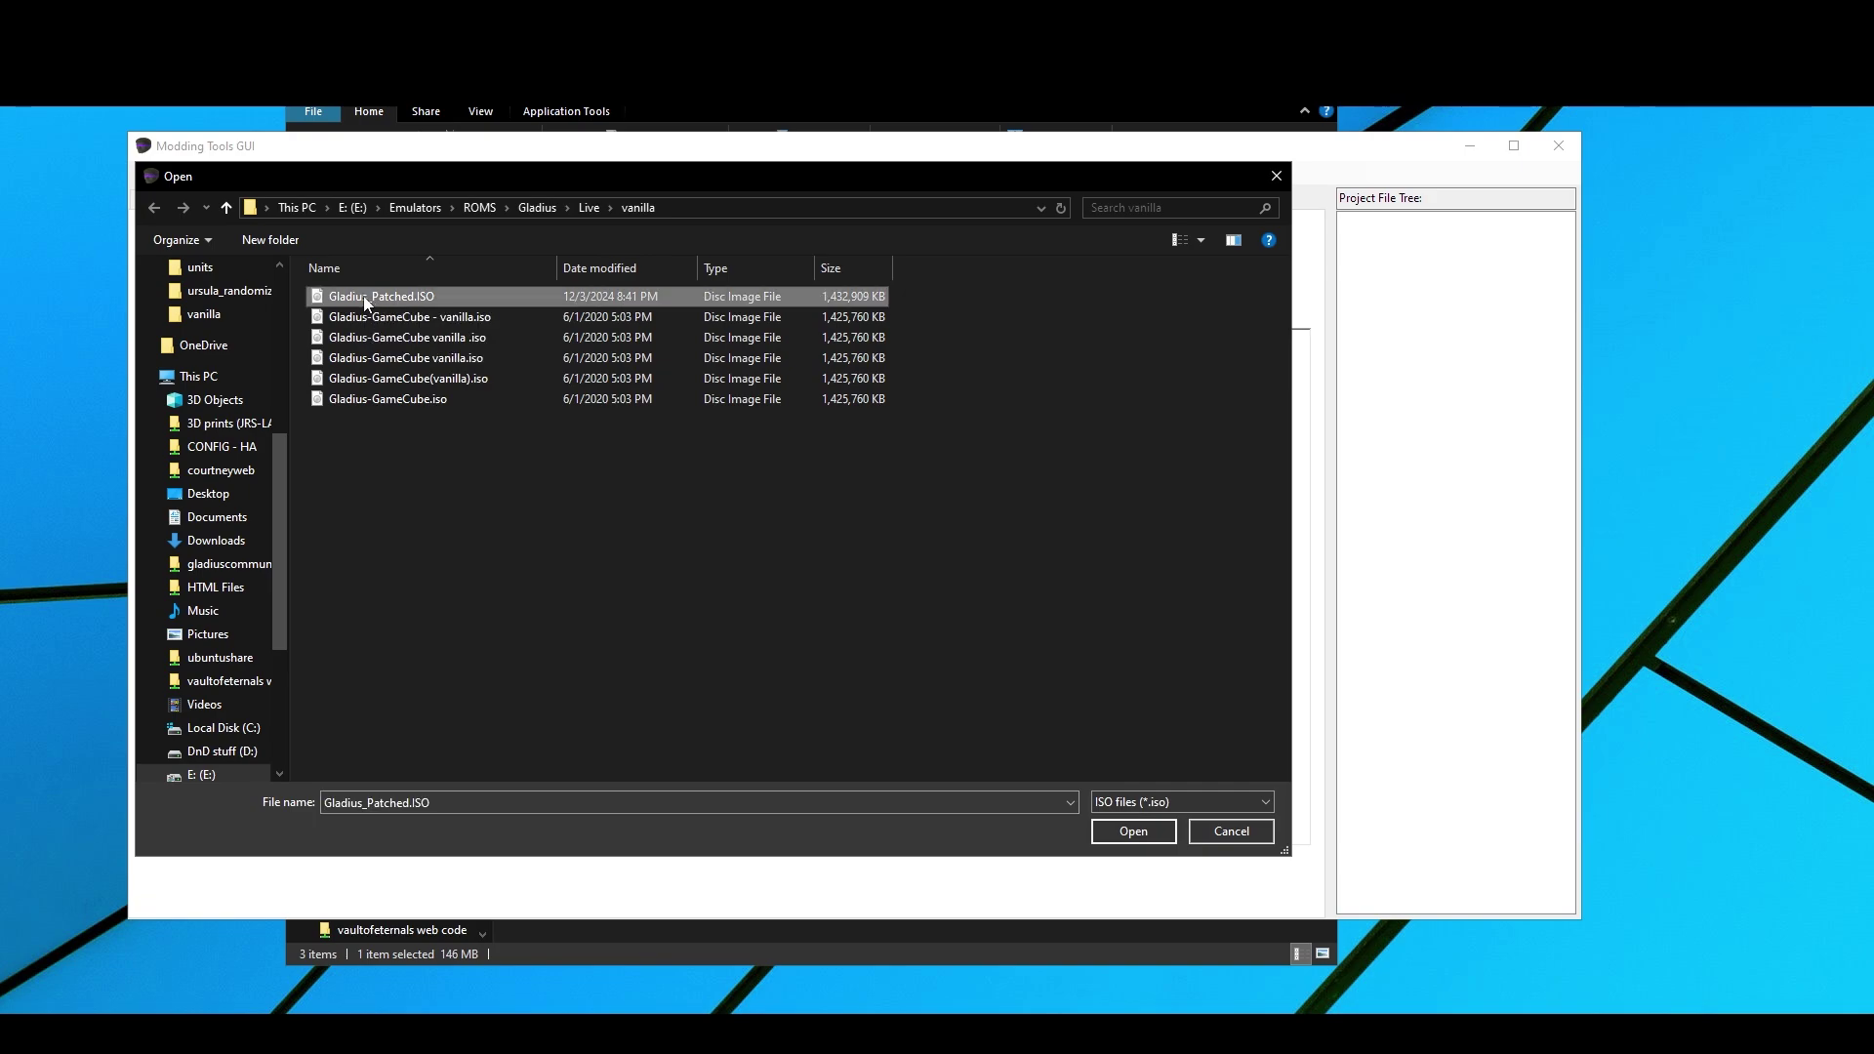
{"action": "left_click", "coordinate": [1129, 836]}
Step: Name the project custom_glads and unpack the patched ISO into it
{"action": "left_click", "coordinate": [272, 279]}
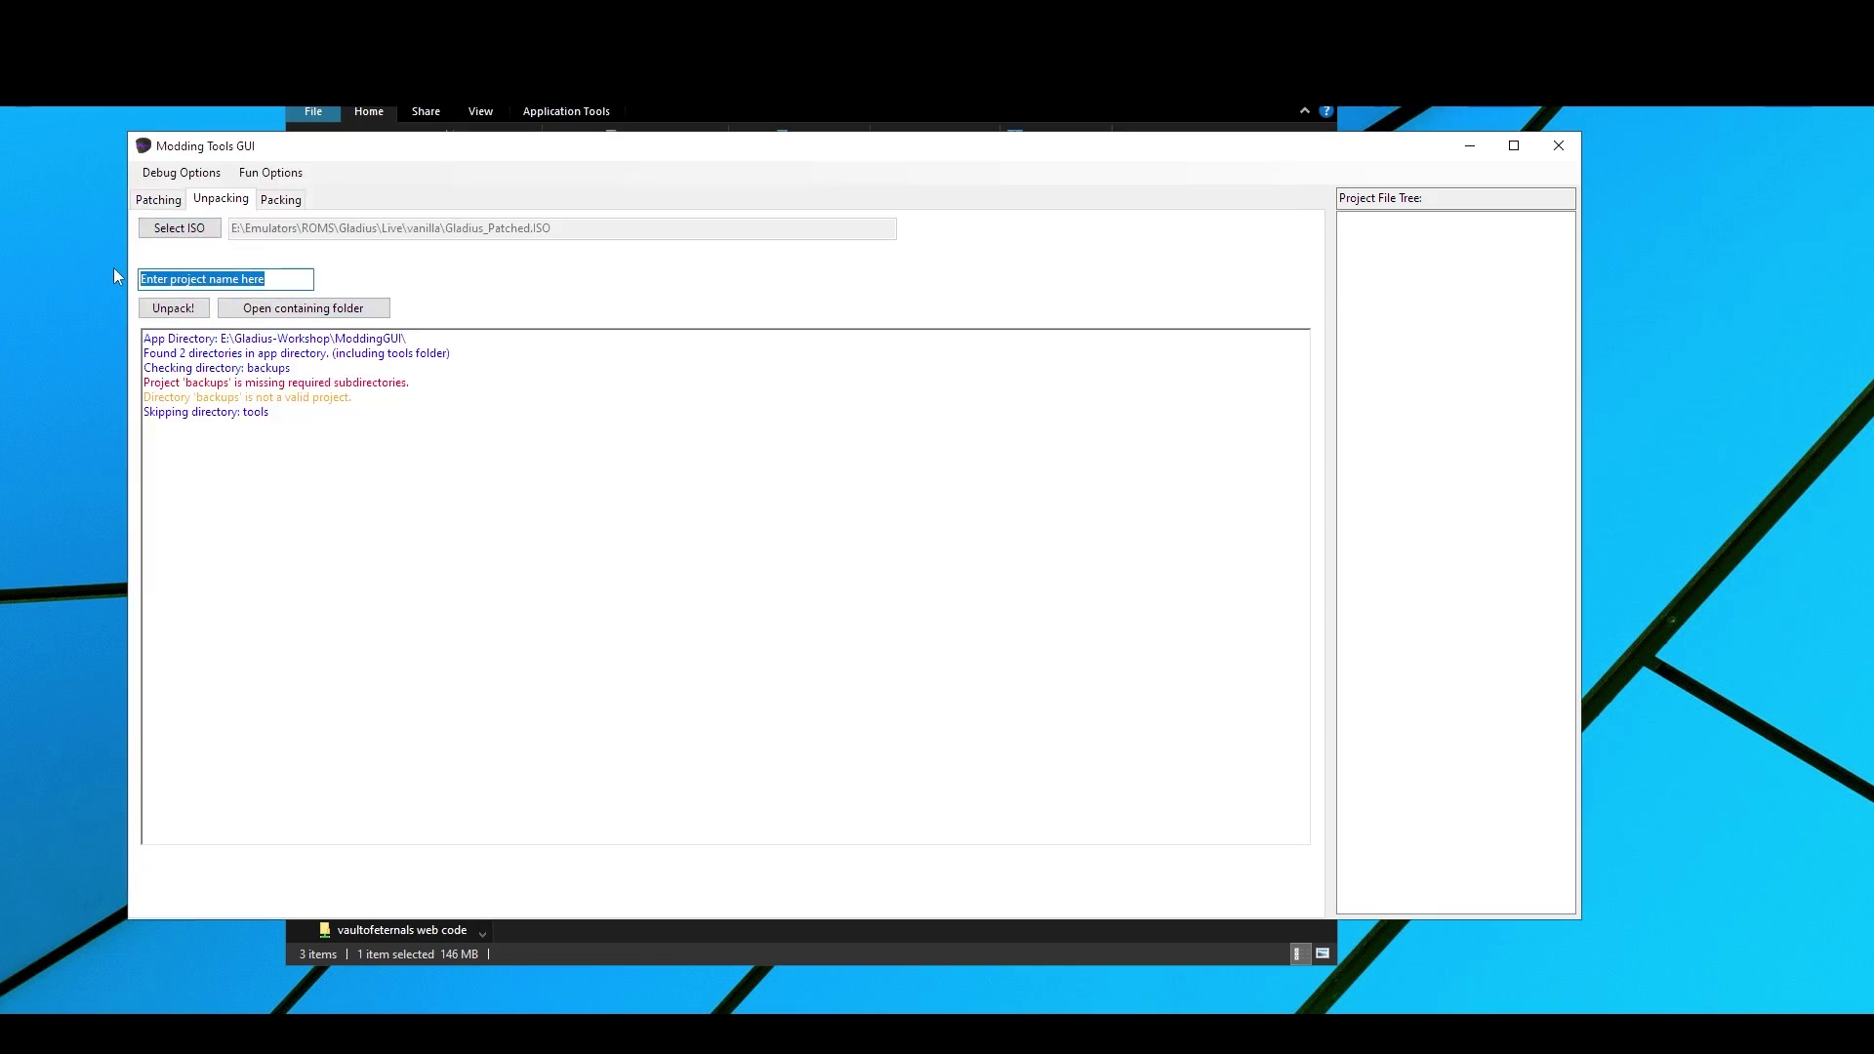
{"action": "type", "text": "custom"}
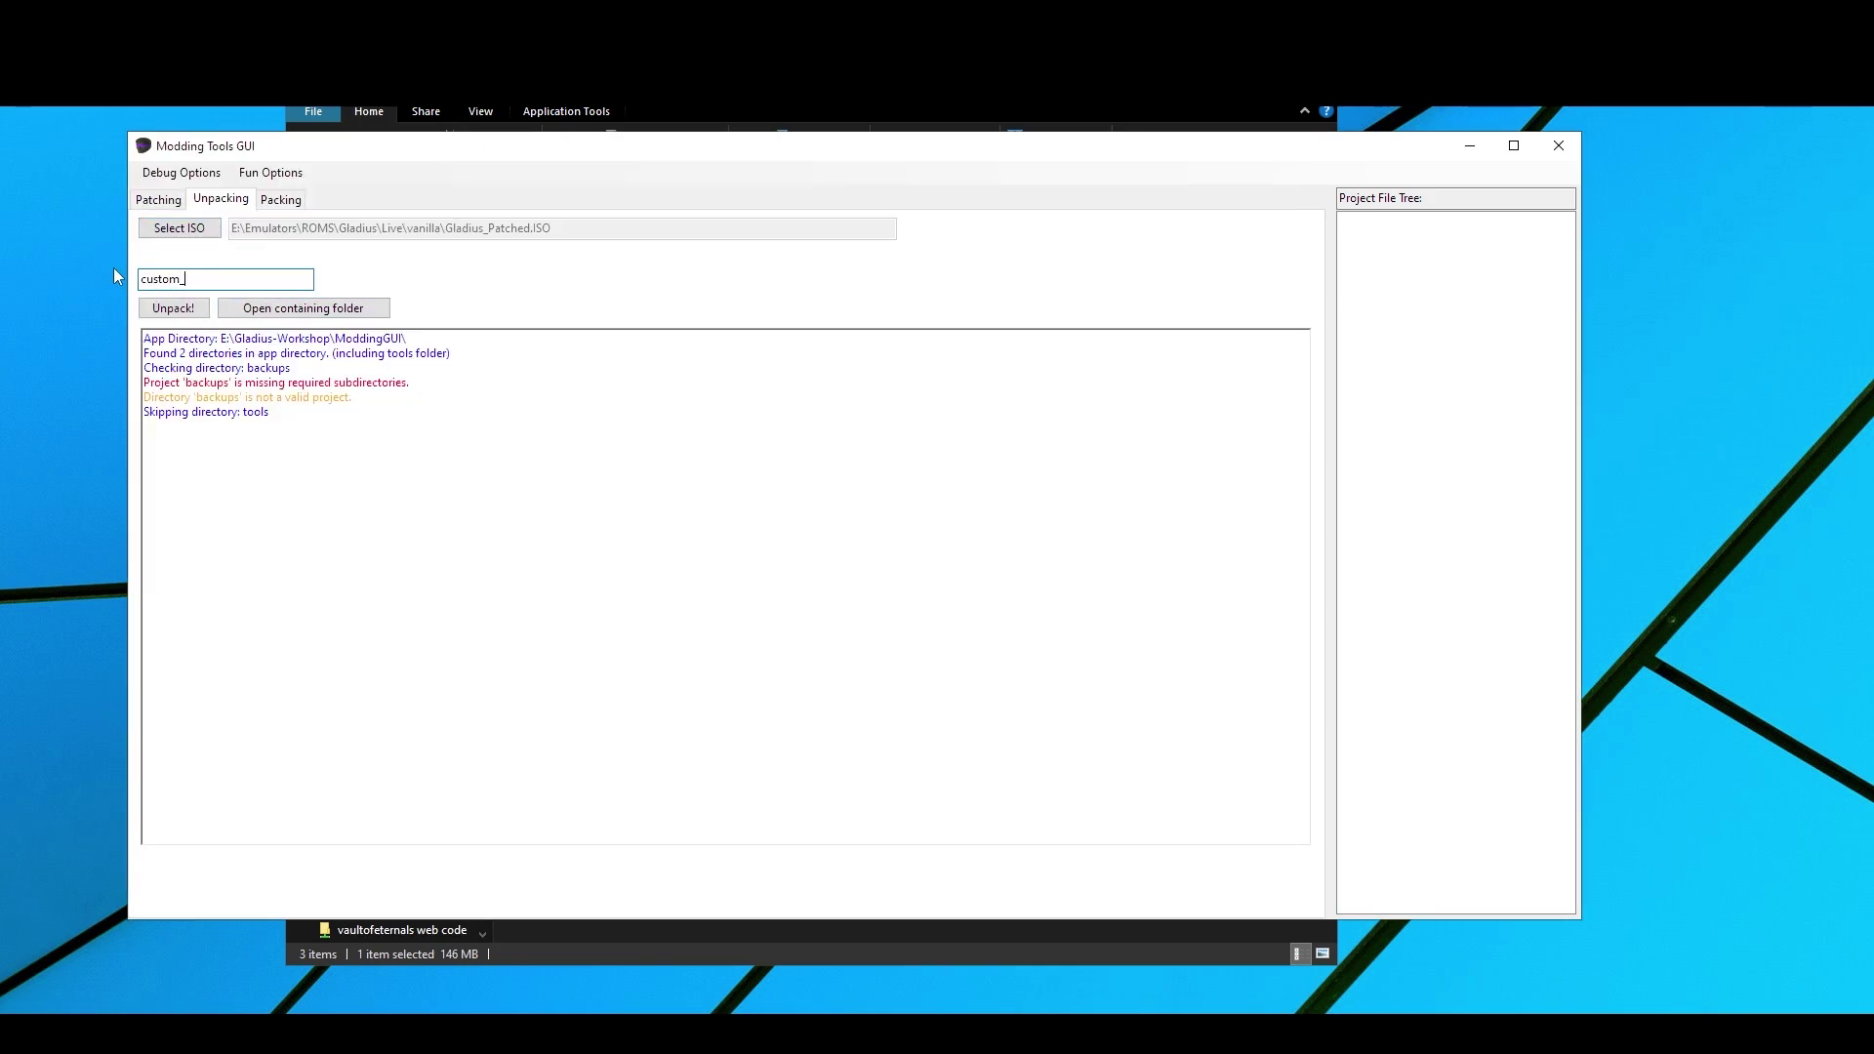
{"action": "type", "text": "_glads"}
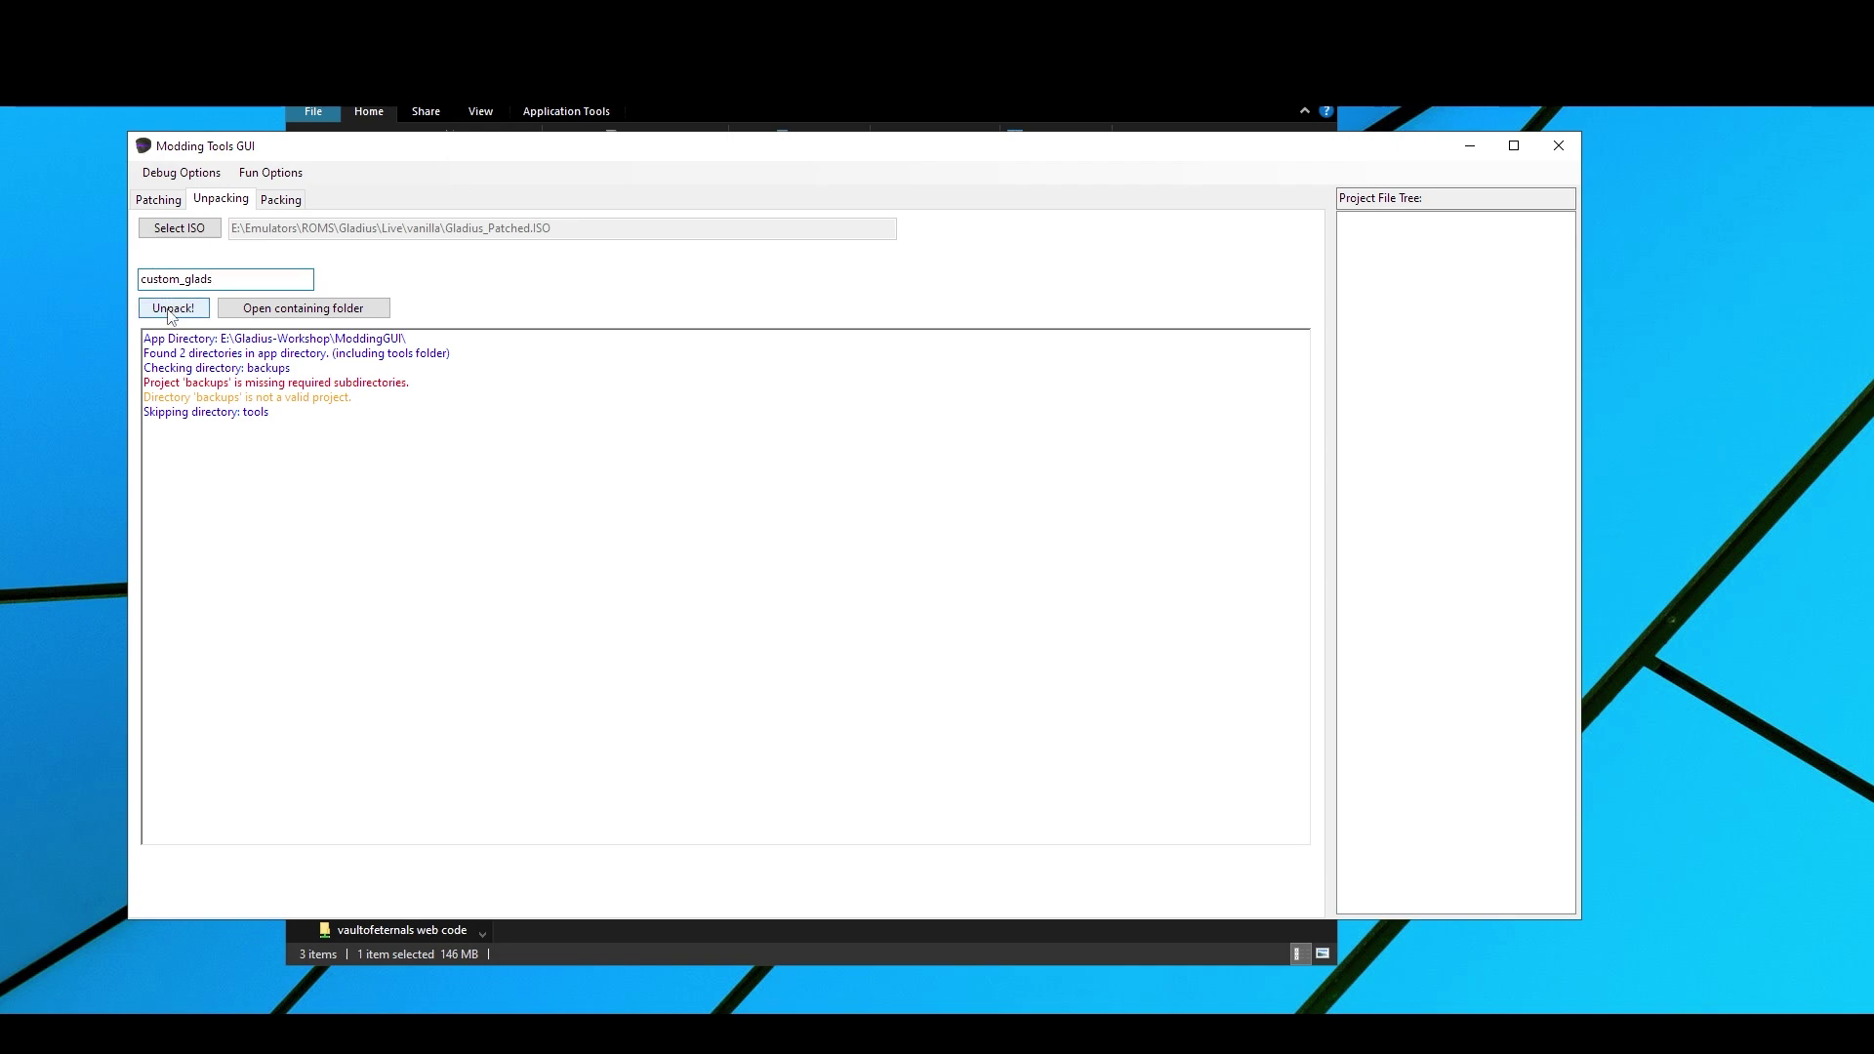
{"action": "left_click", "coordinate": [171, 309]}
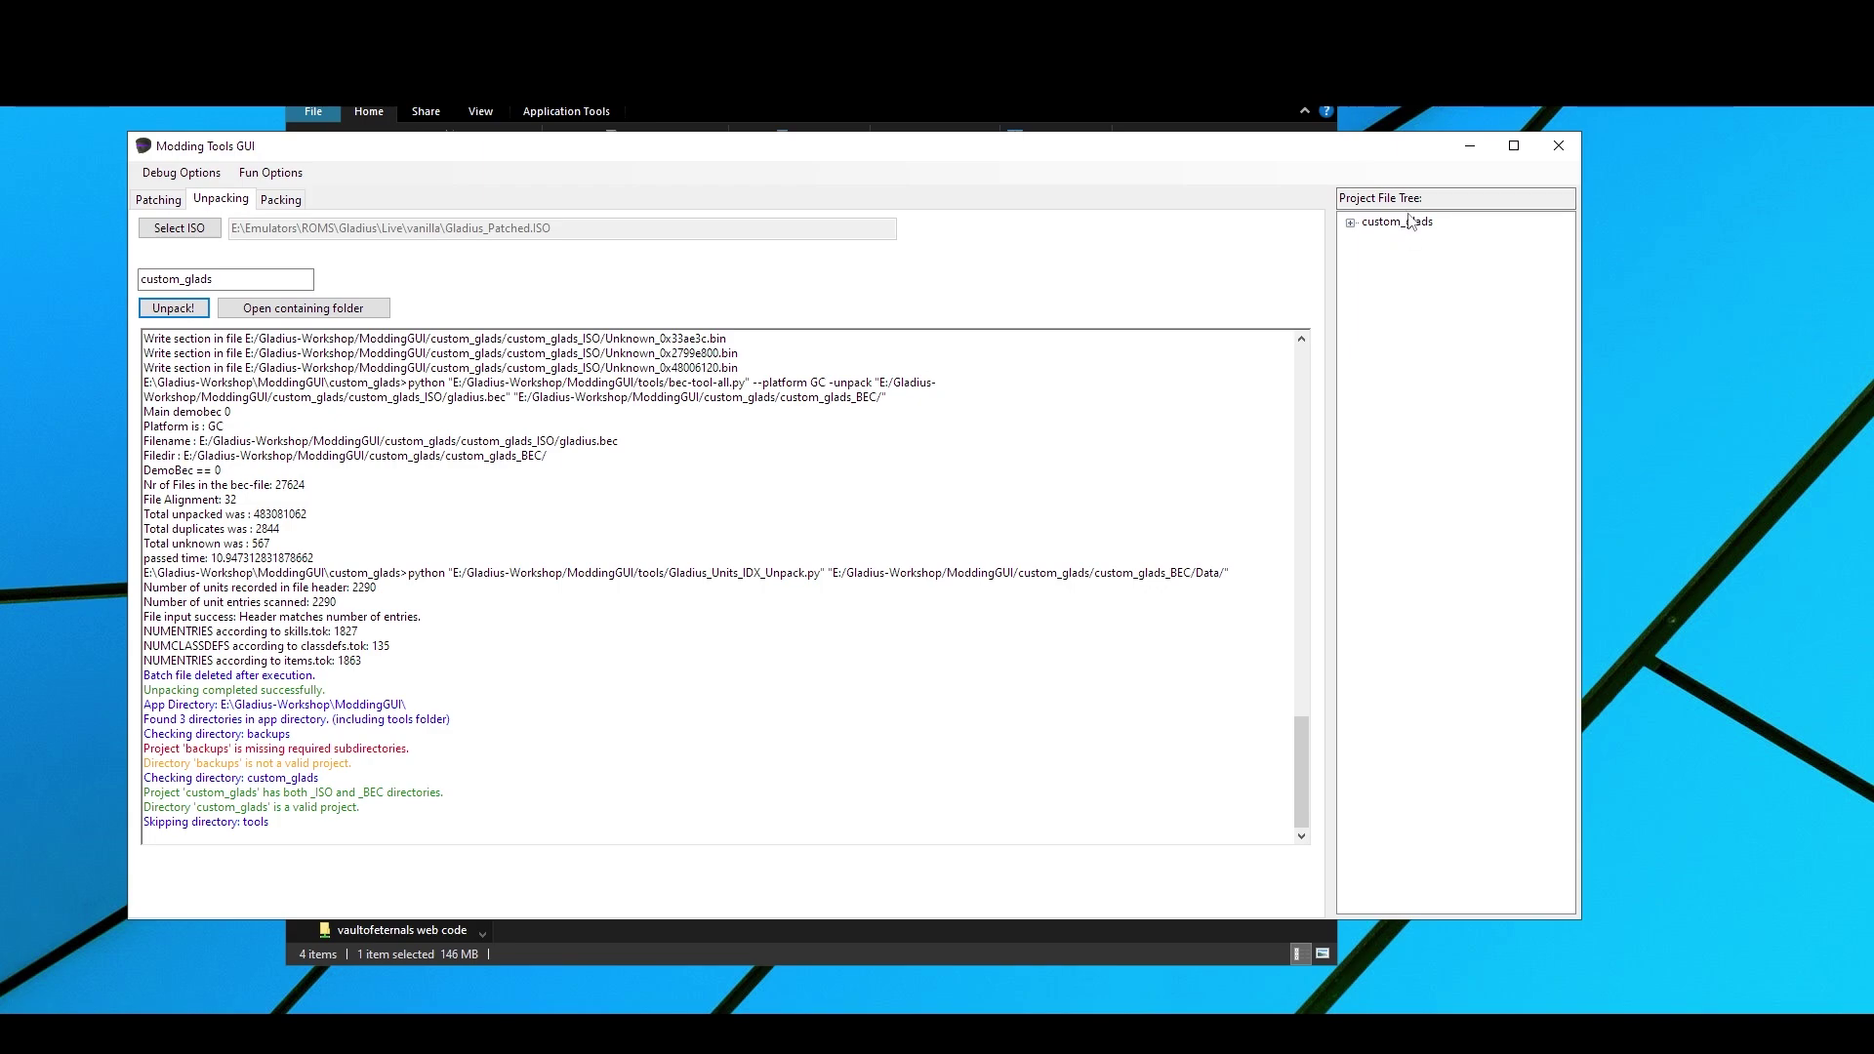
Step: Open gladiators.txt from the BEC/data/units folder of the custom_glads project and bring its Notepad++ window fully into view
{"action": "left_click", "coordinate": [1353, 223]}
{"action": "left_click", "coordinate": [1370, 240]}
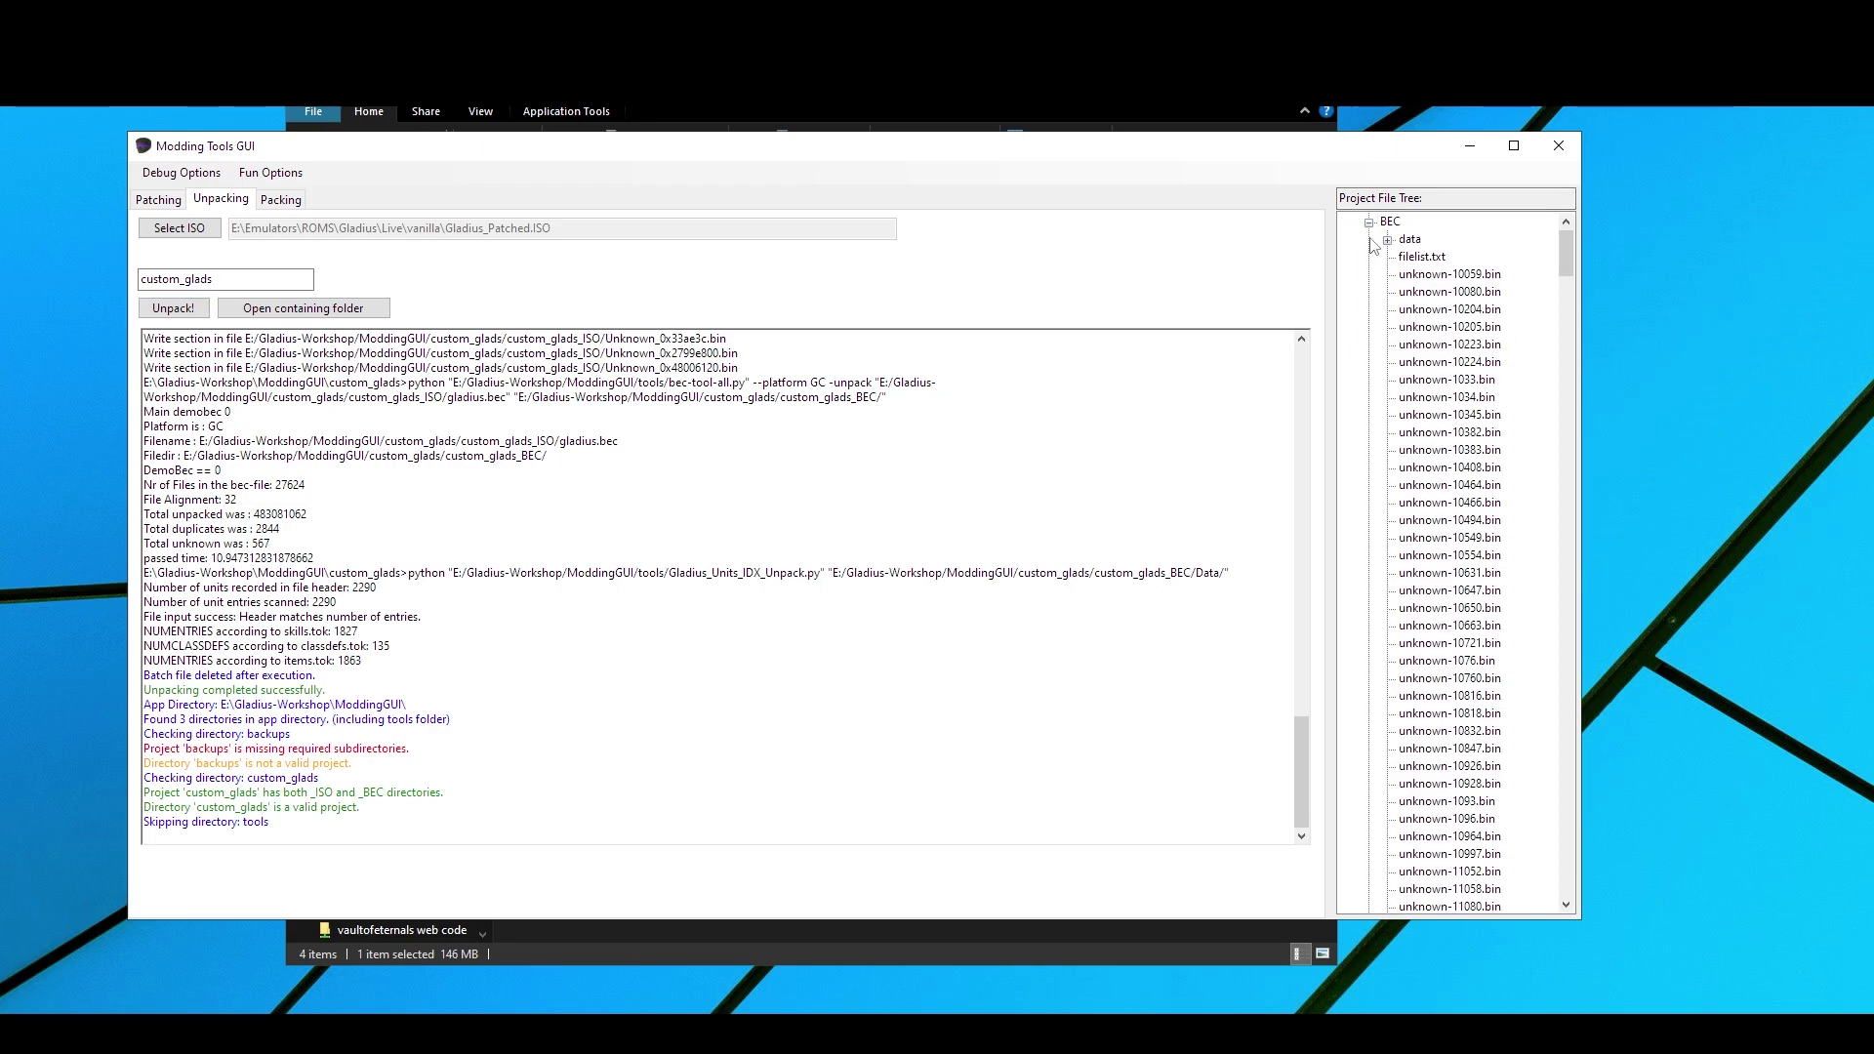
{"action": "left_click", "coordinate": [1388, 241]}
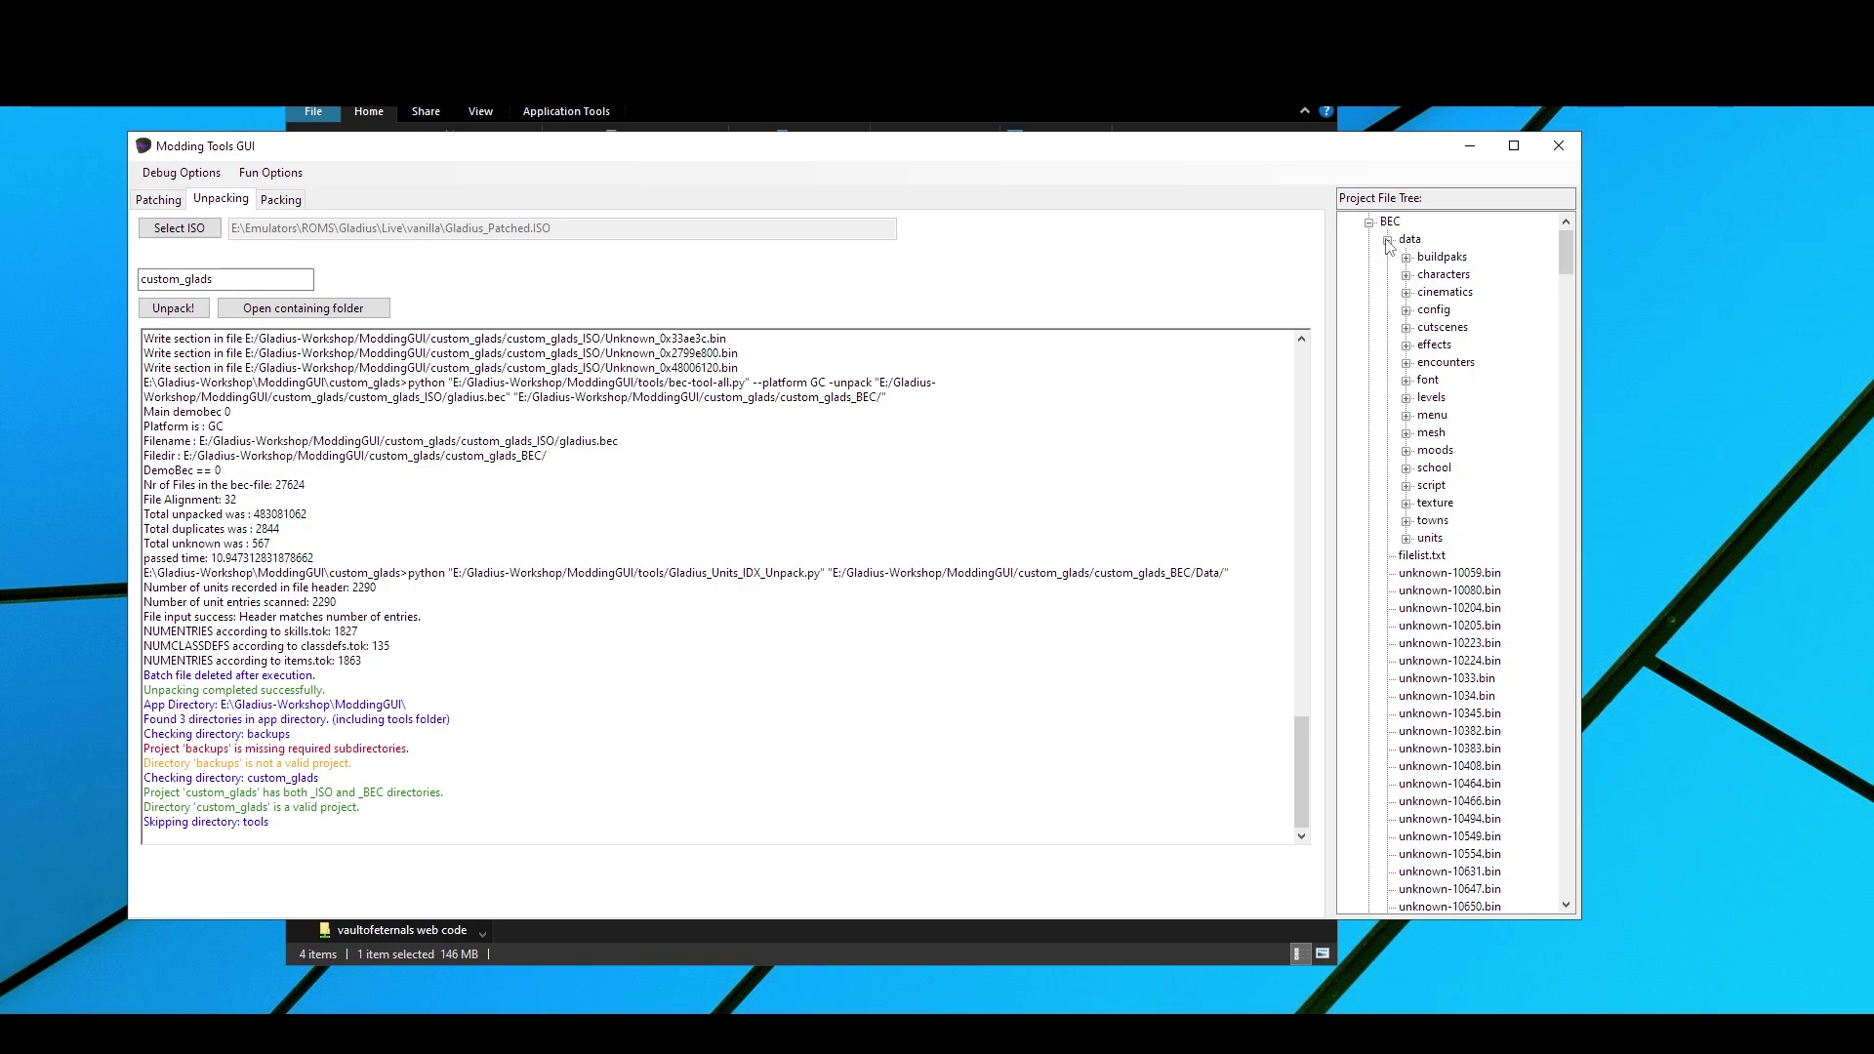
{"action": "left_click", "coordinate": [1407, 540]}
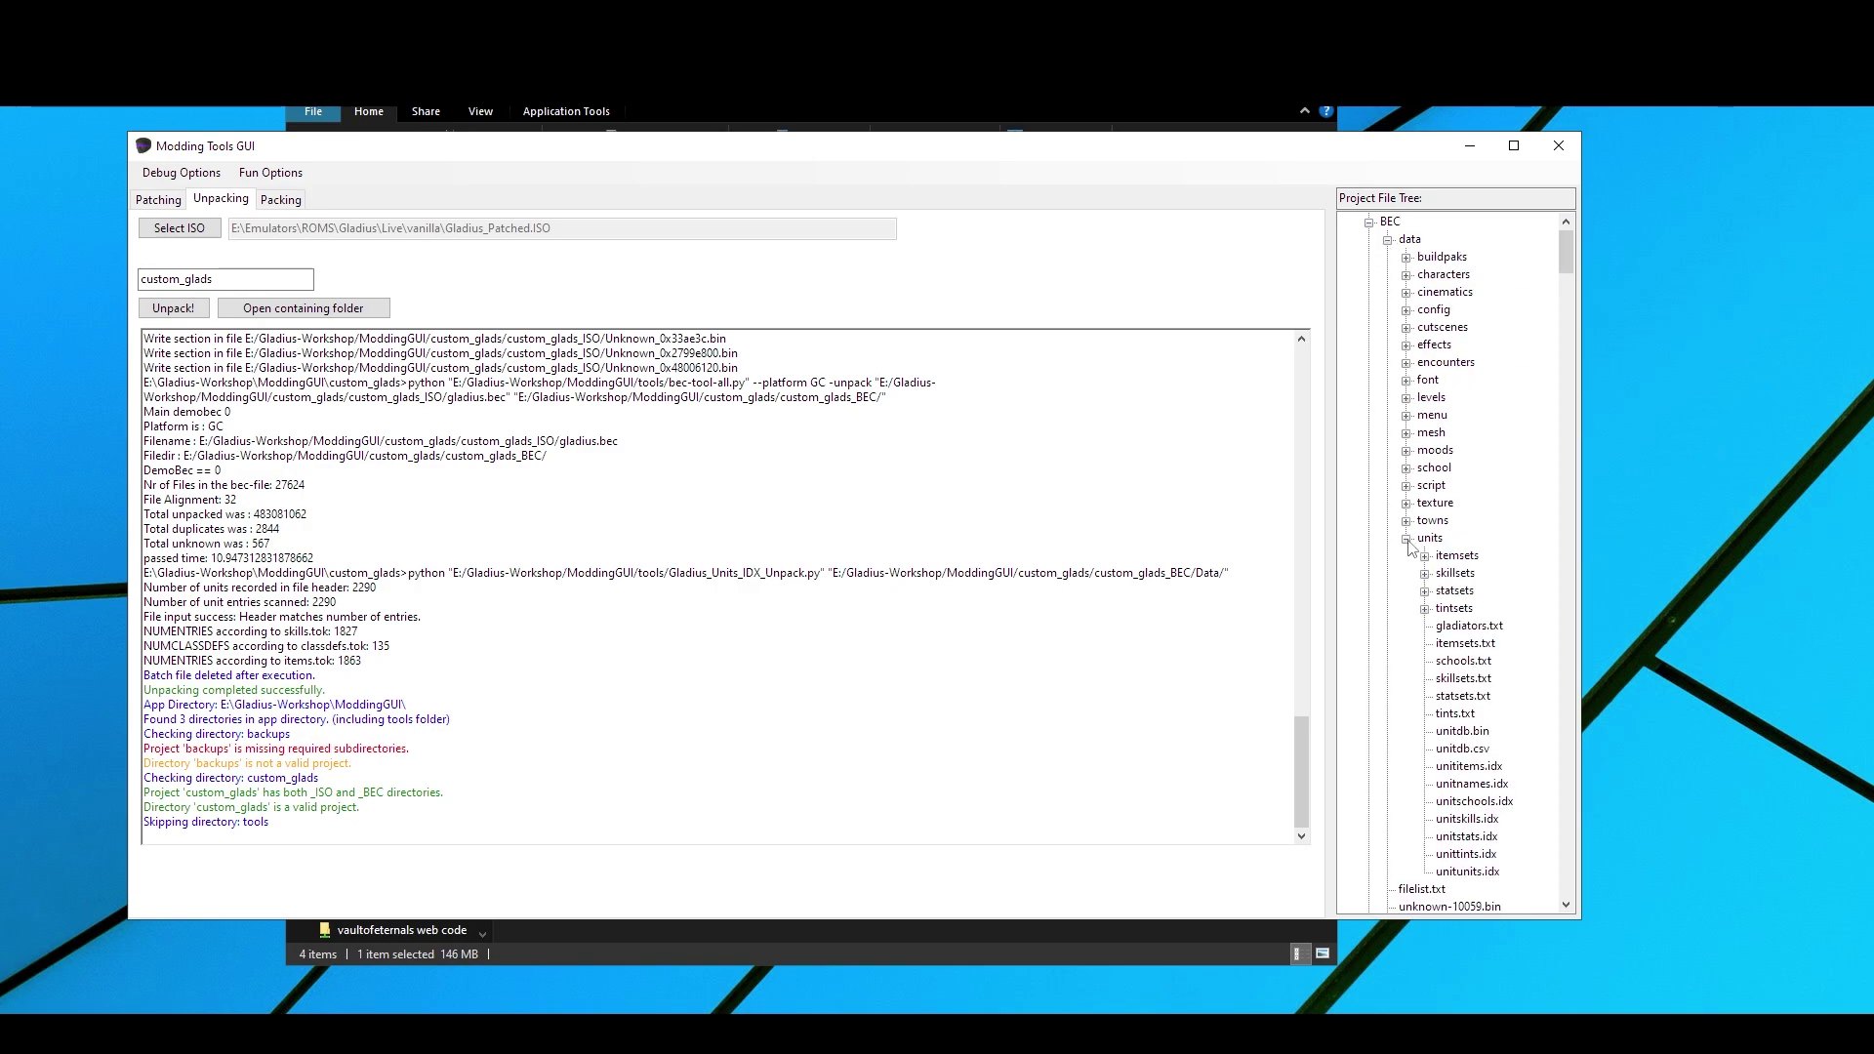
{"action": "double_click", "coordinate": [1459, 631]}
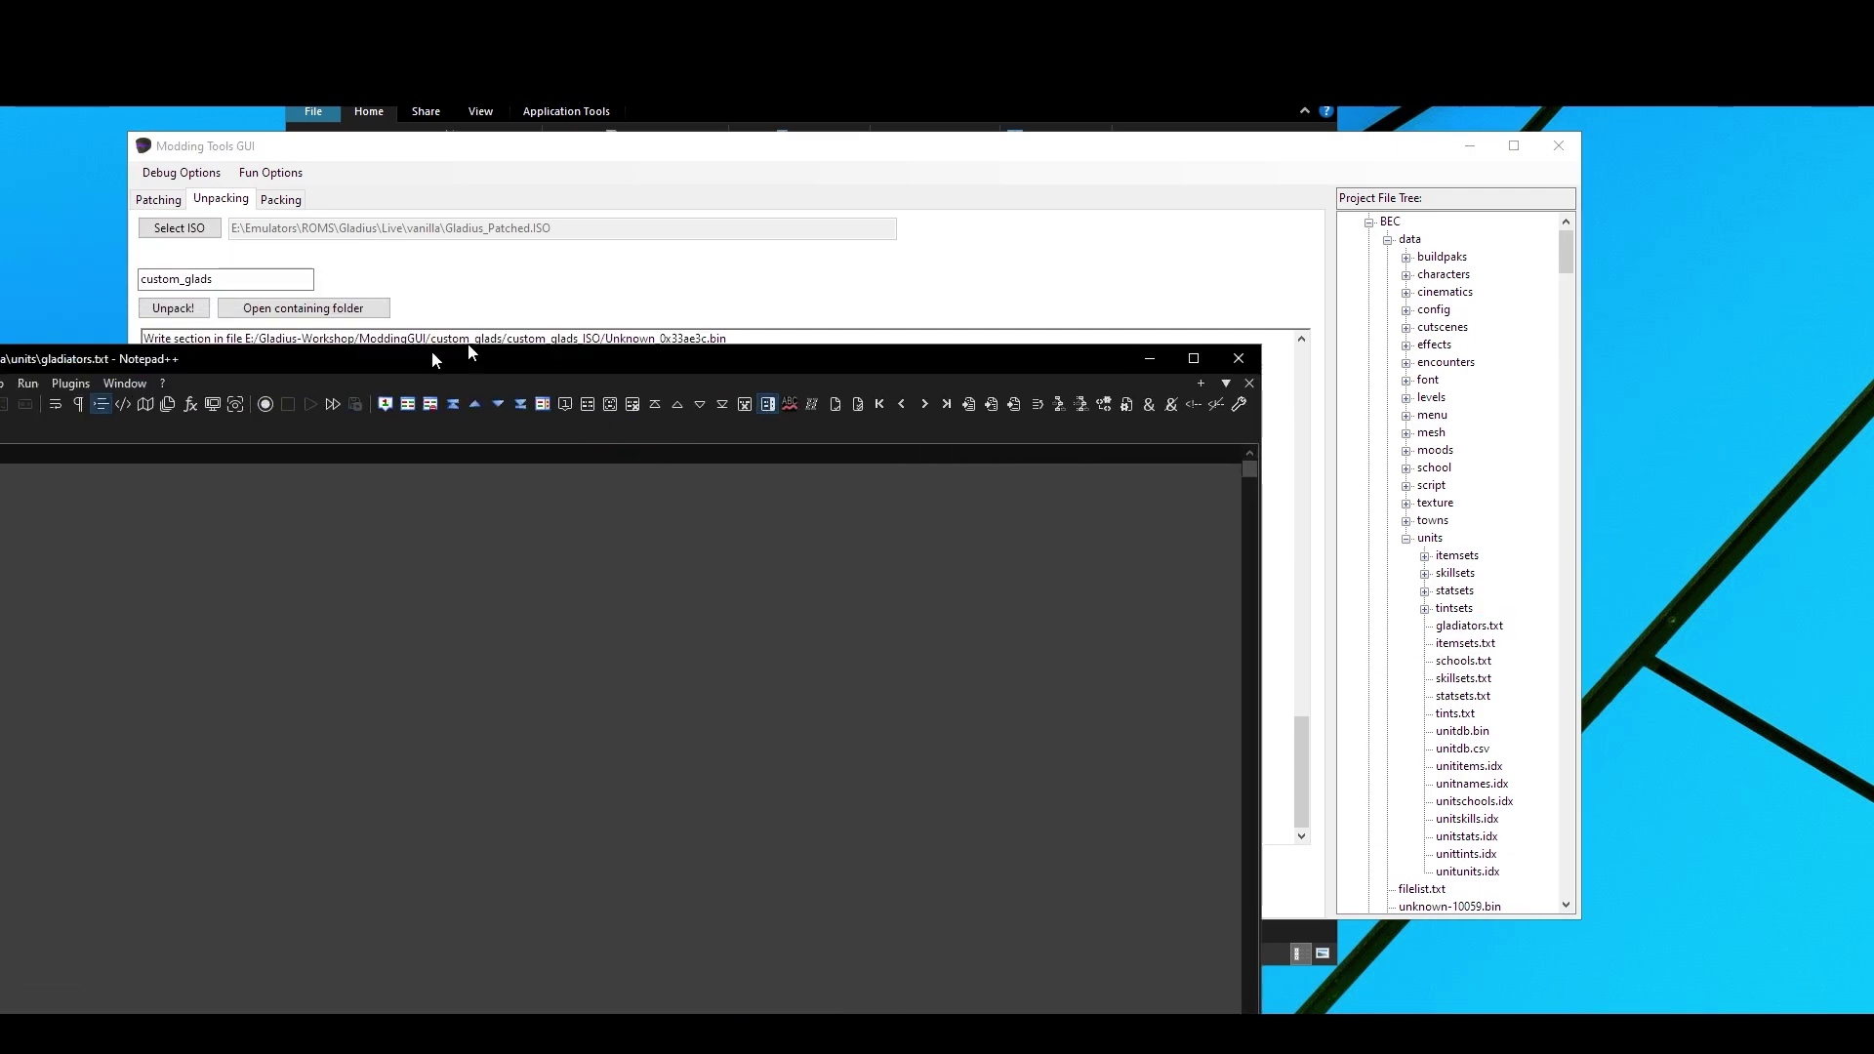
{"action": "left_click_drag", "start_coordinate": [430, 351], "coordinate": [966, 140]}
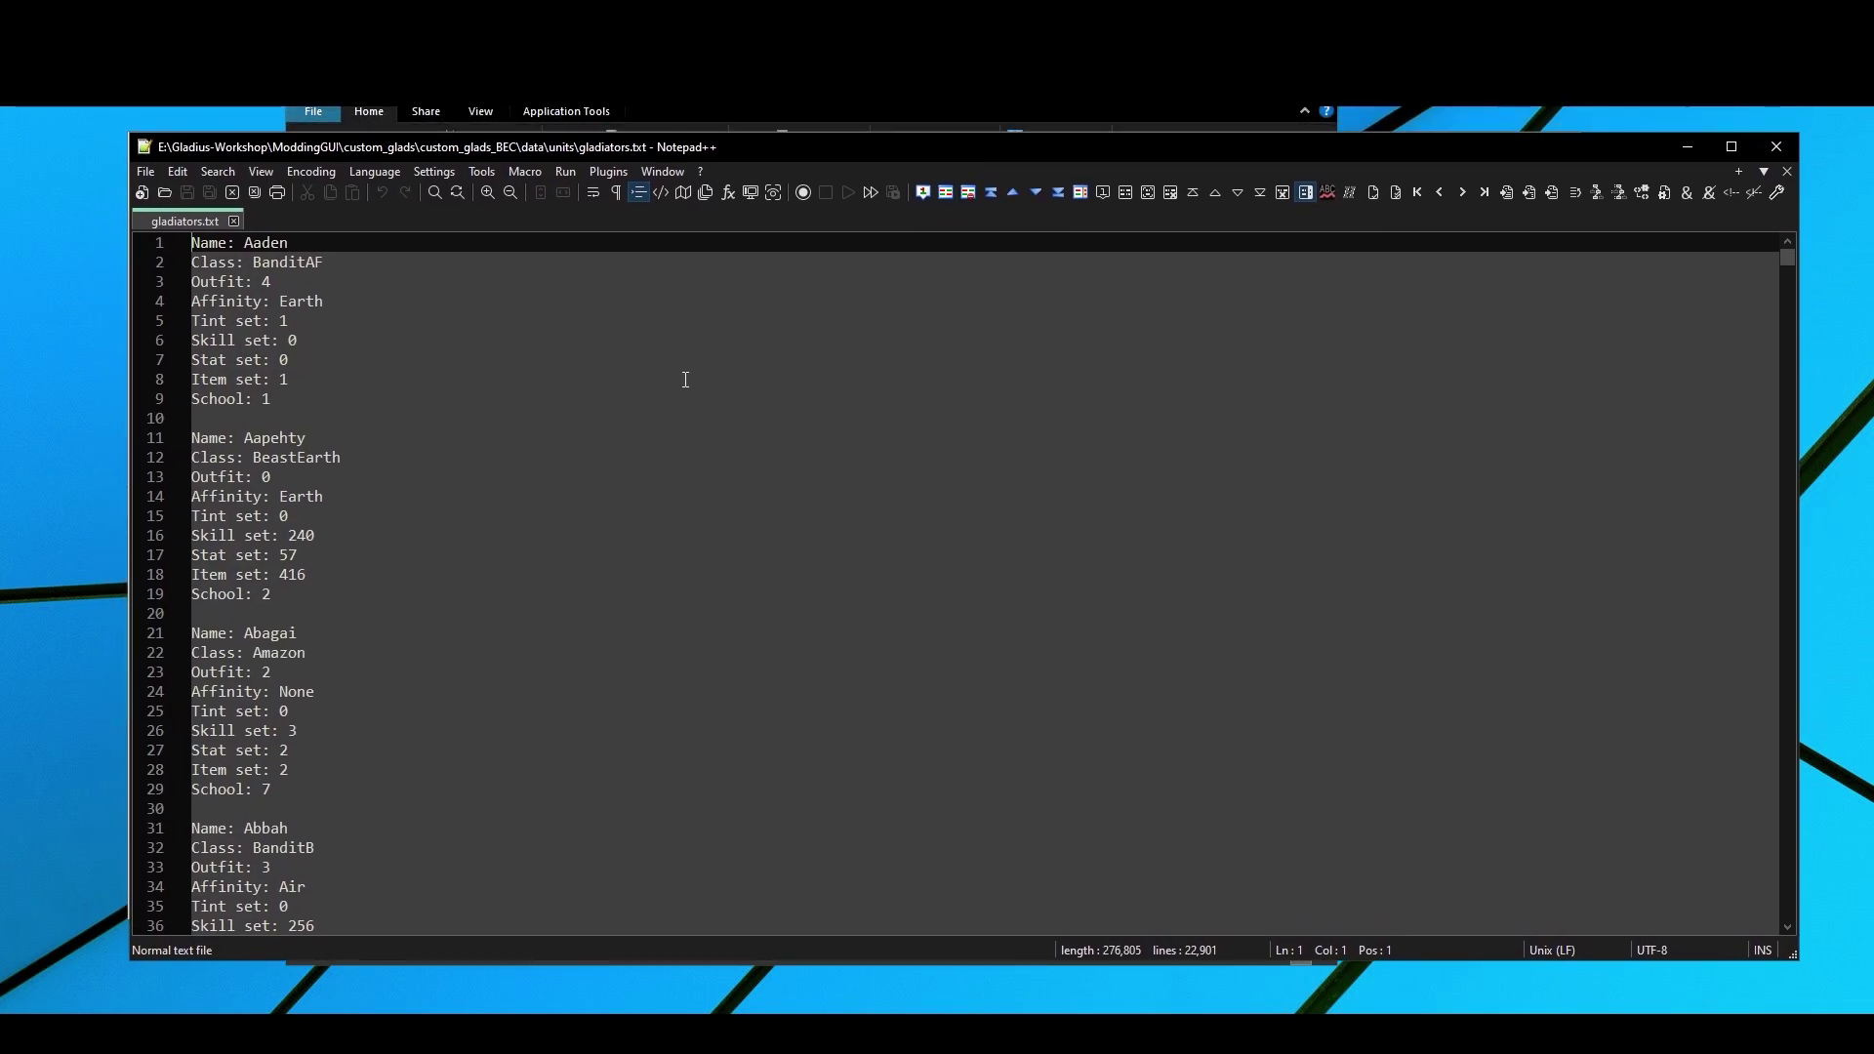
Step: Rename the Amazon-class gladiator Abagai on line 21 to Abigail
{"action": "scroll", "coordinate": [681, 396], "scroll_direction": "down", "scroll_amount": 9}
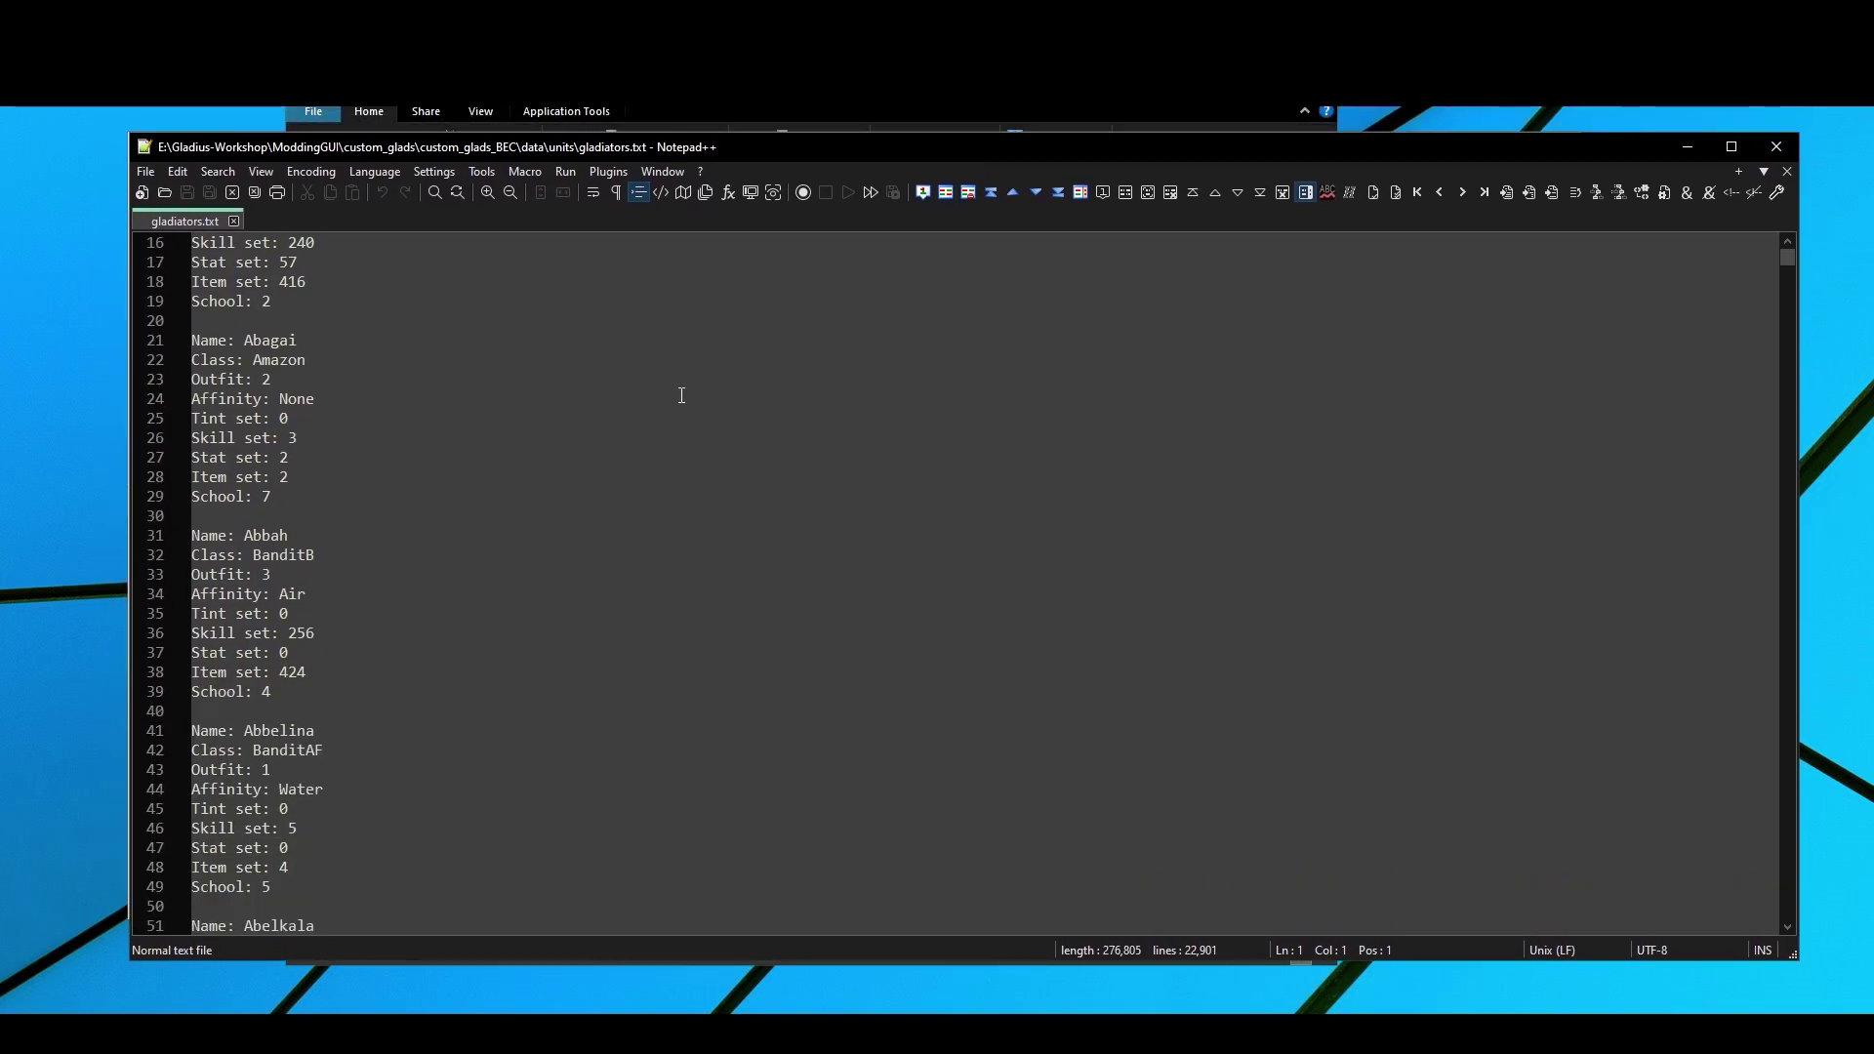
{"action": "scroll", "coordinate": [673, 414], "scroll_direction": "up", "scroll_amount": 9}
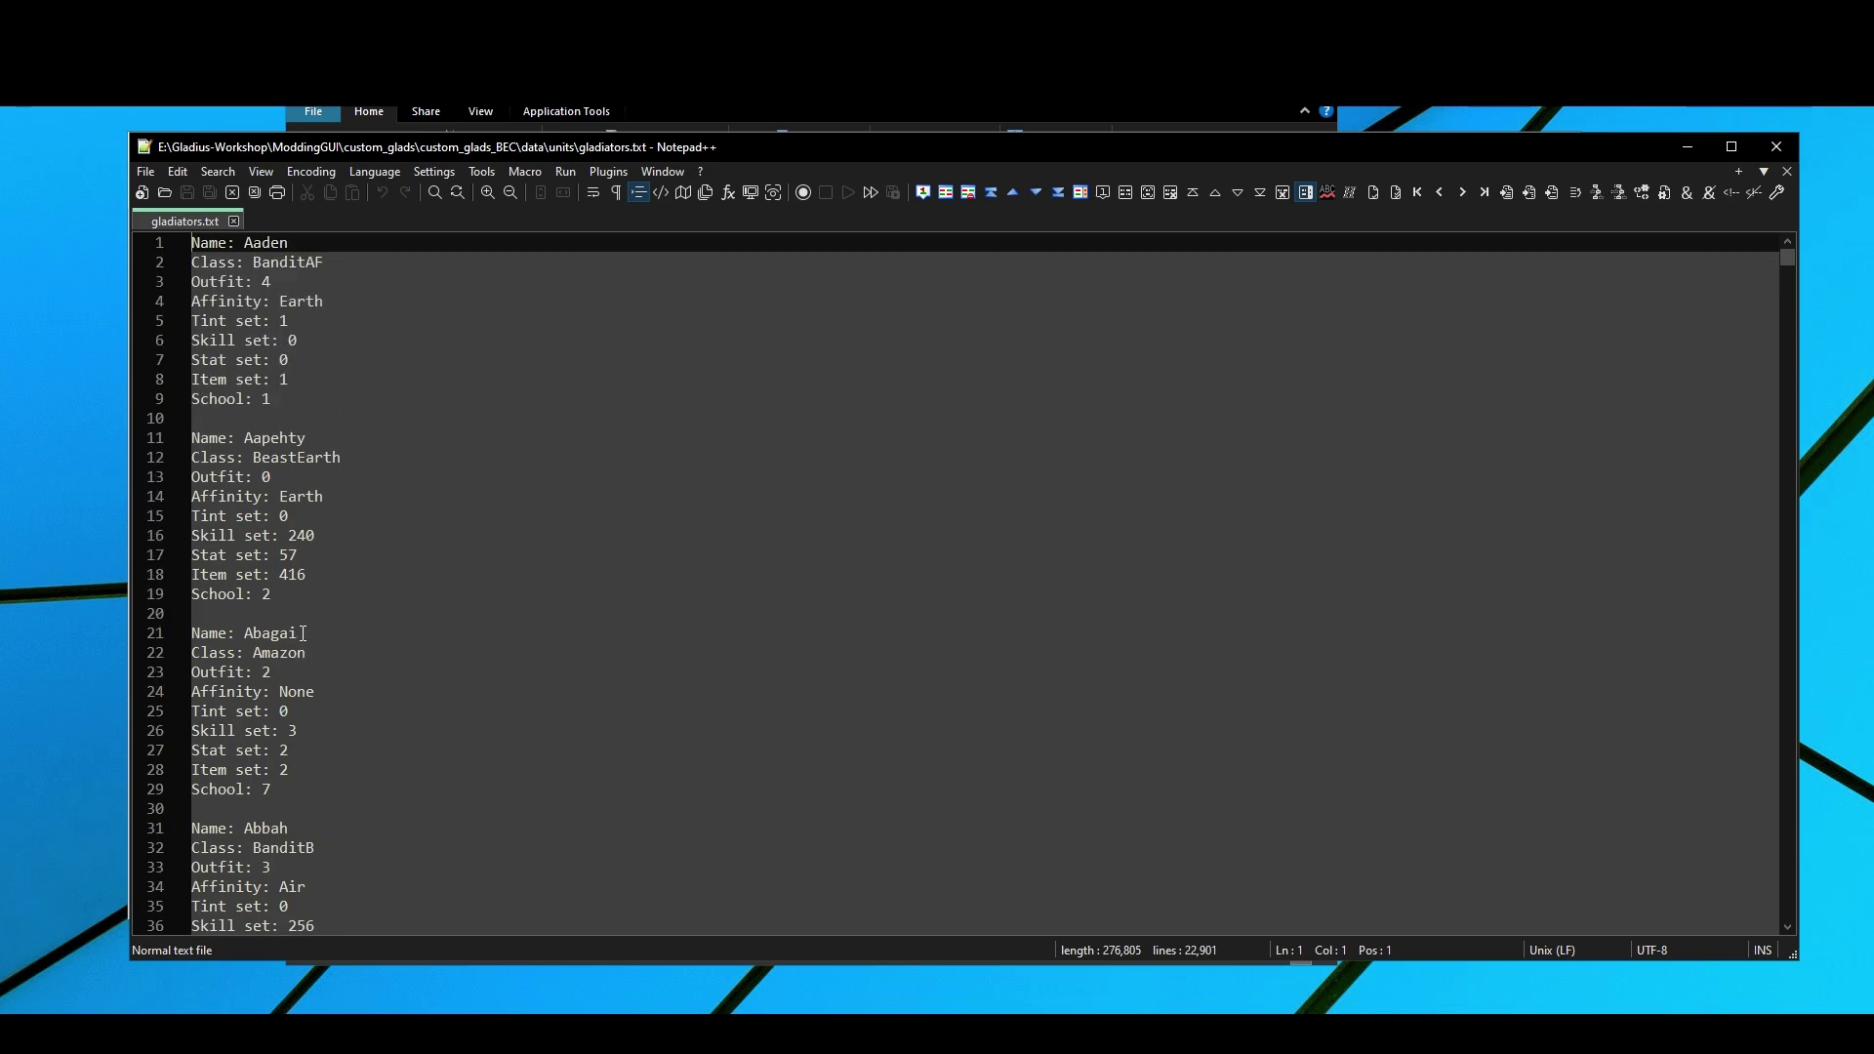
{"action": "mouse_move", "coordinate": [303, 633]}
{"action": "left_mouse_down"}
{"action": "mouse_move", "coordinate": [259, 642]}
{"action": "mouse_move", "coordinate": [276, 645]}
{"action": "left_mouse_up"}
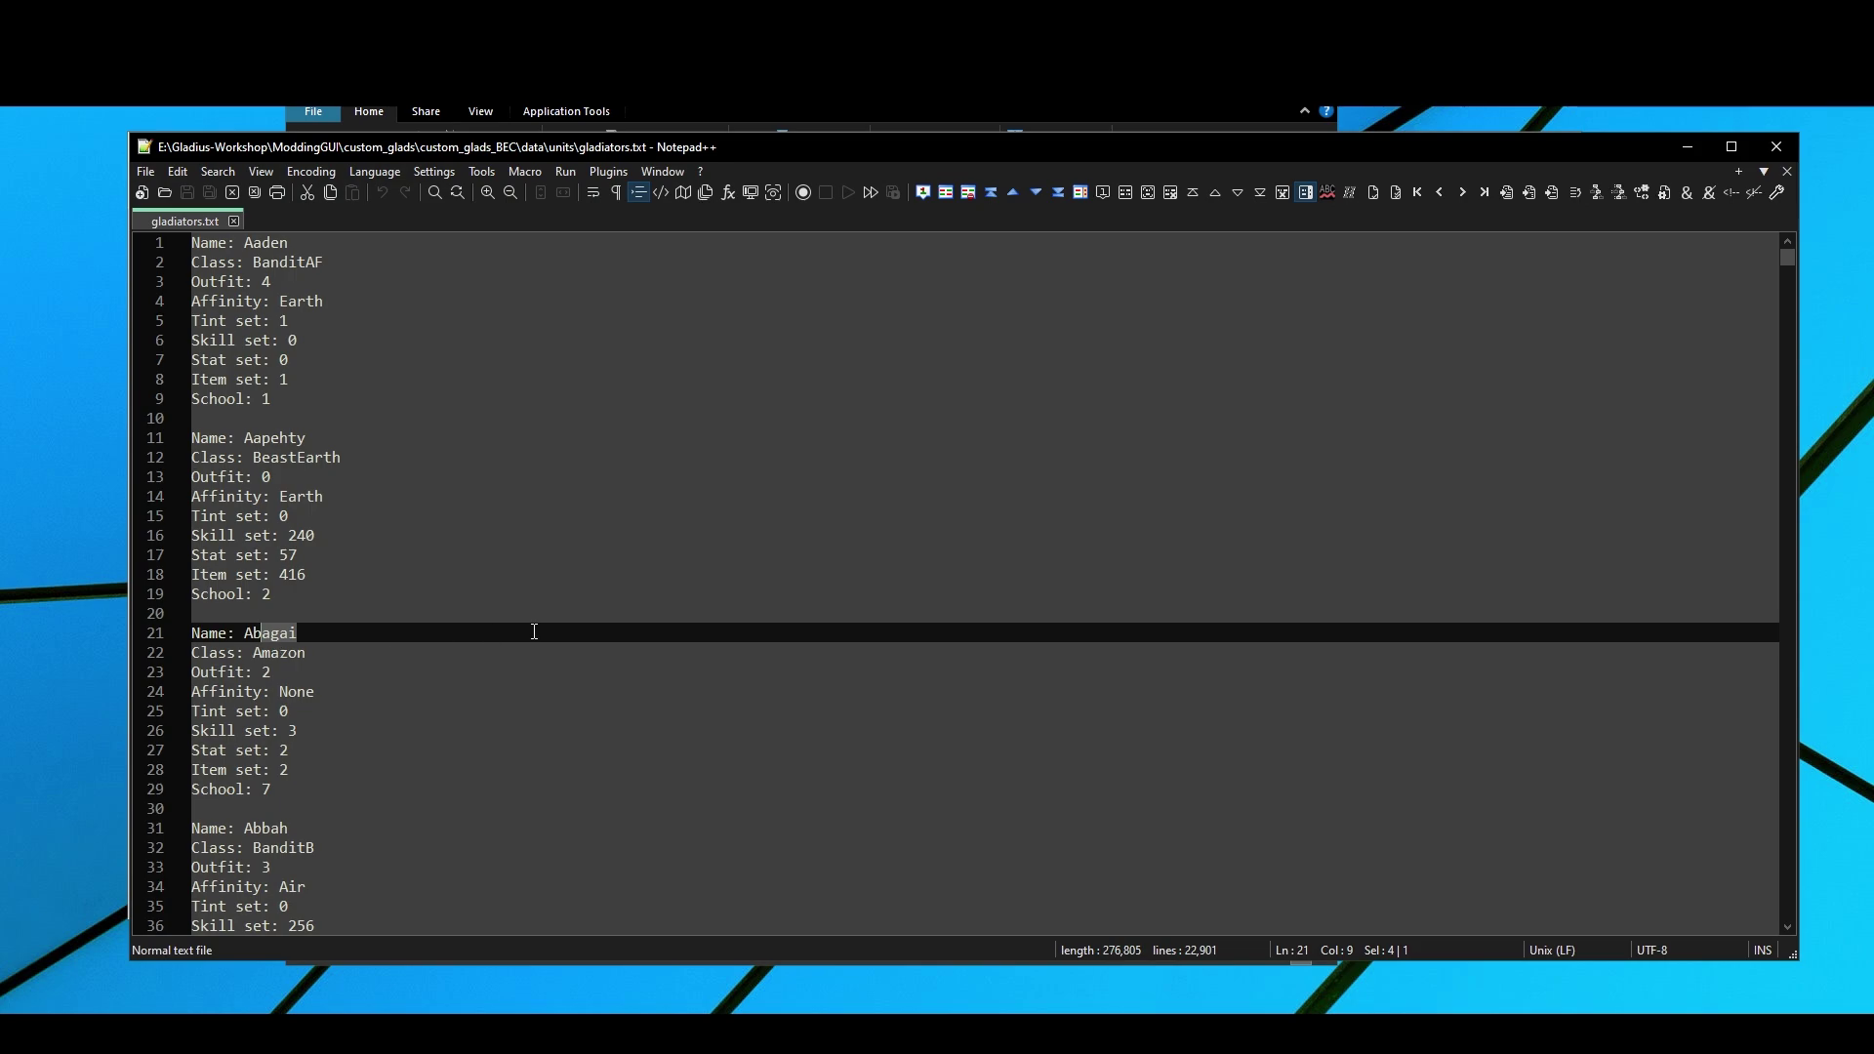
{"action": "type", "text": "igail"}
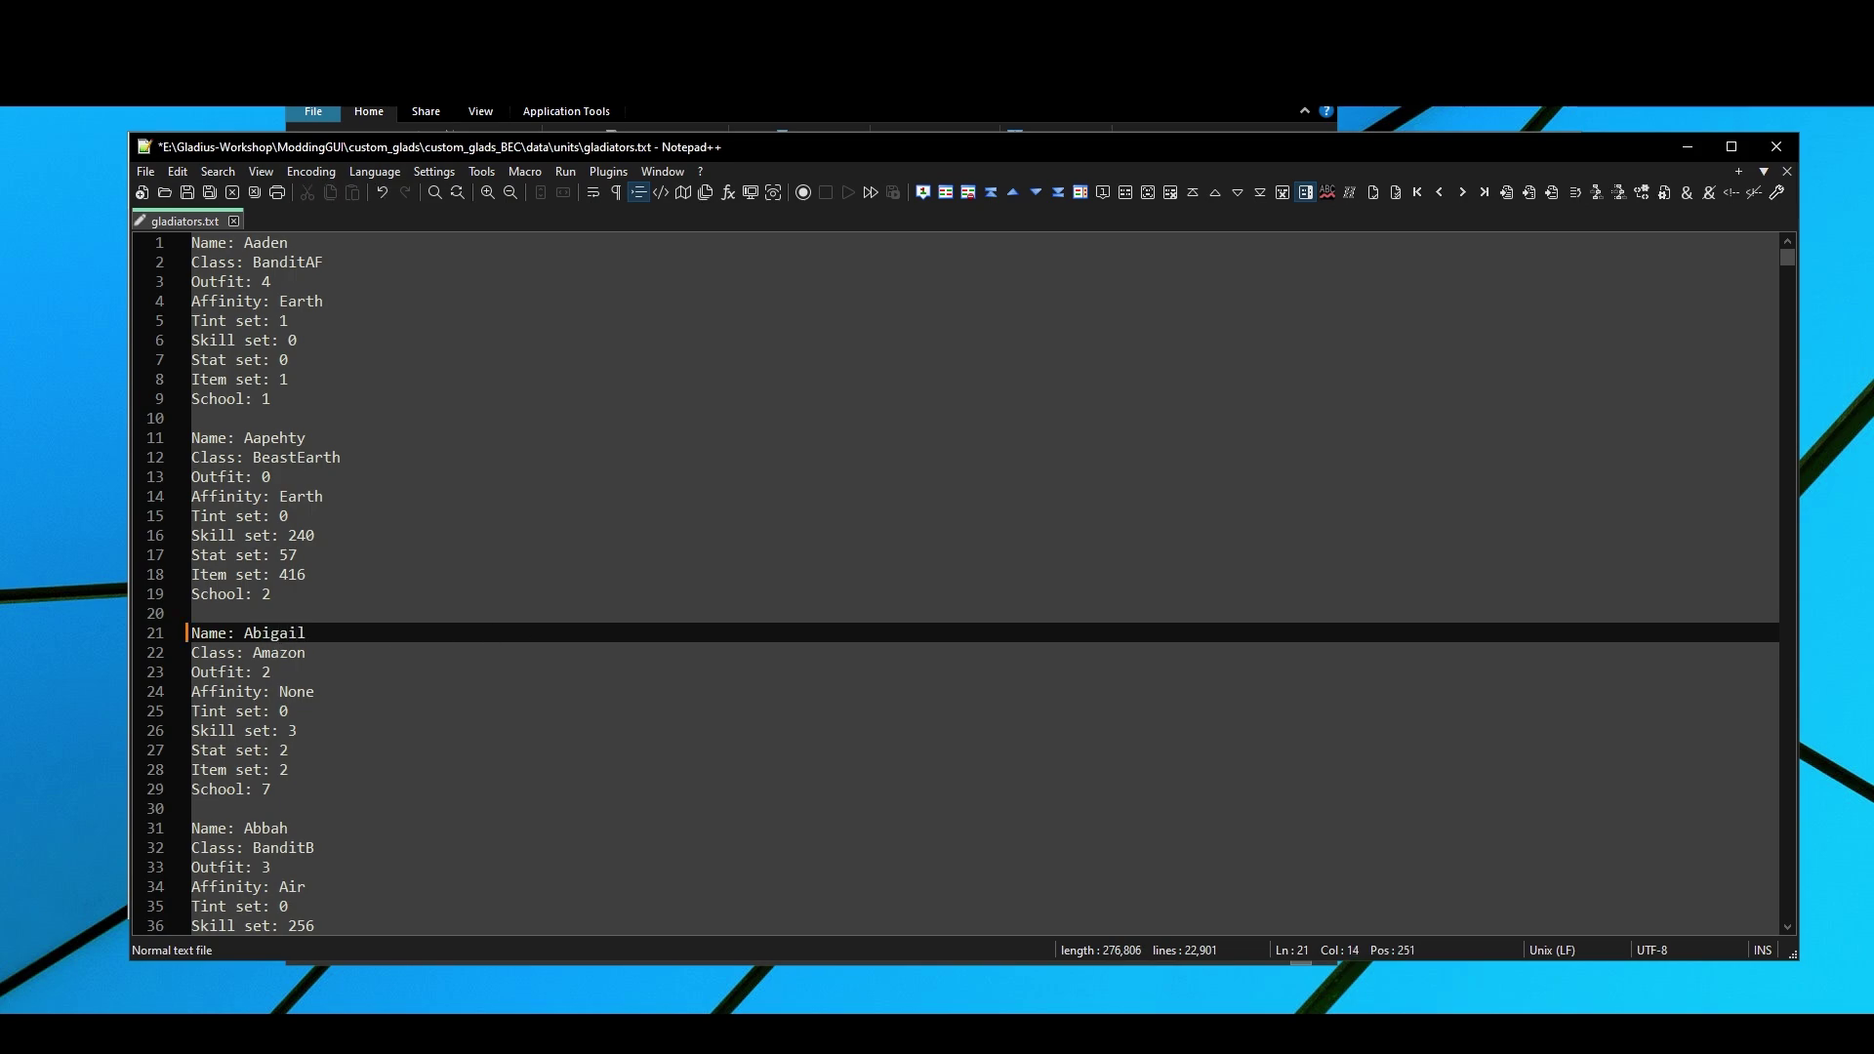
Step: Search gladiators.txt for other occurrences of the name Abigail, and close the search
{"action": "left_click_drag", "start_coordinate": [310, 634], "coordinate": [244, 636]}
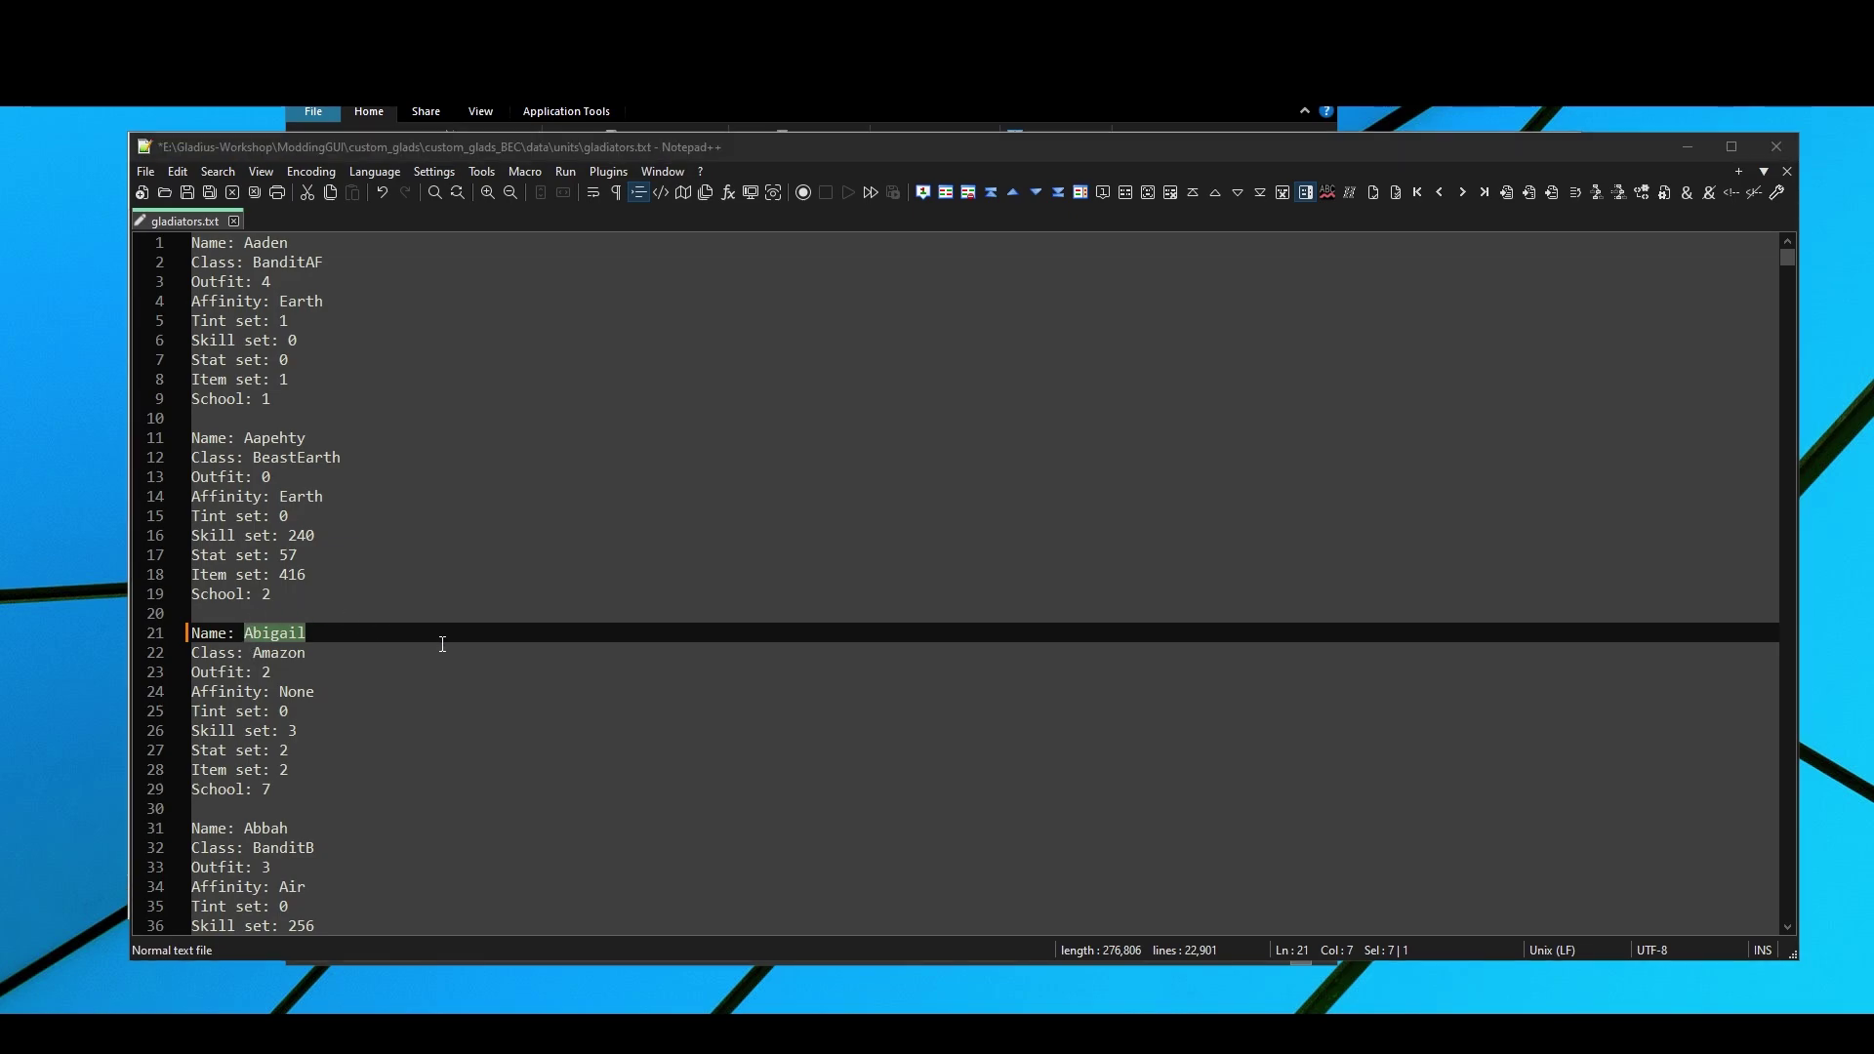
{"action": "key", "text": "ctrl+f"}
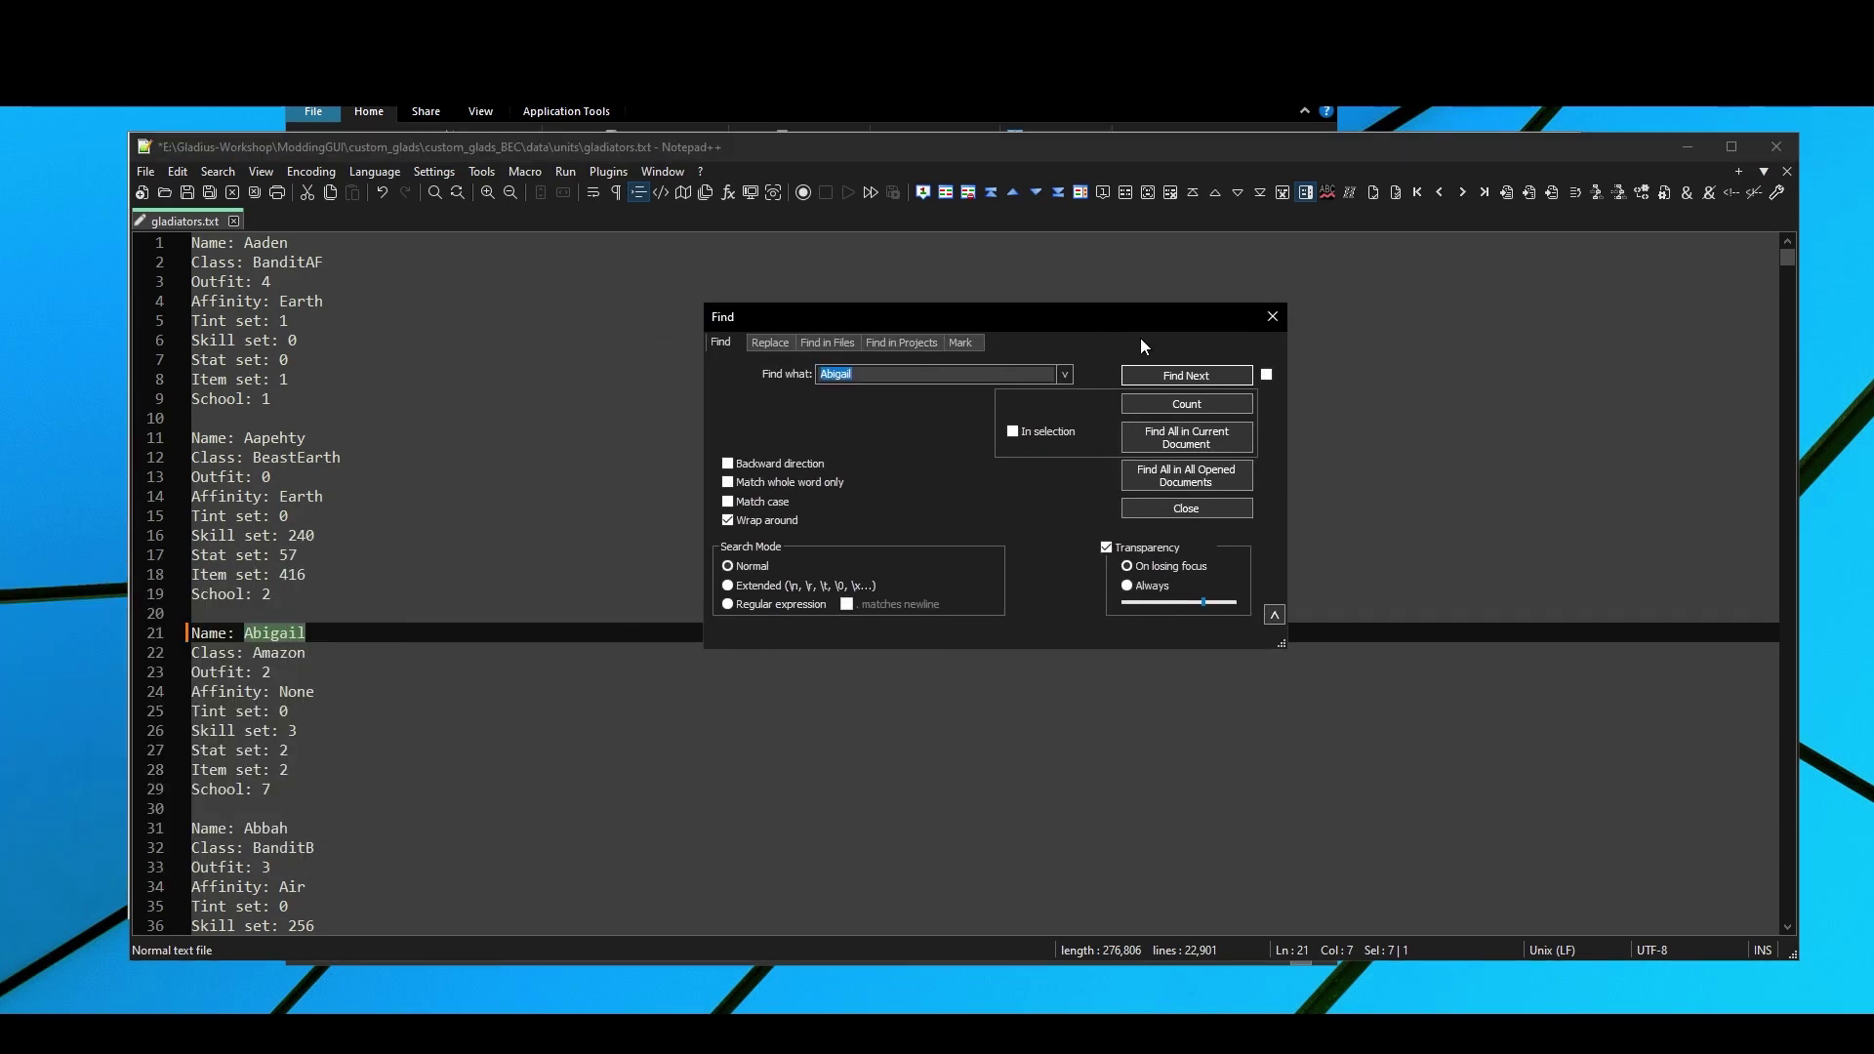
{"action": "left_click", "coordinate": [1164, 377]}
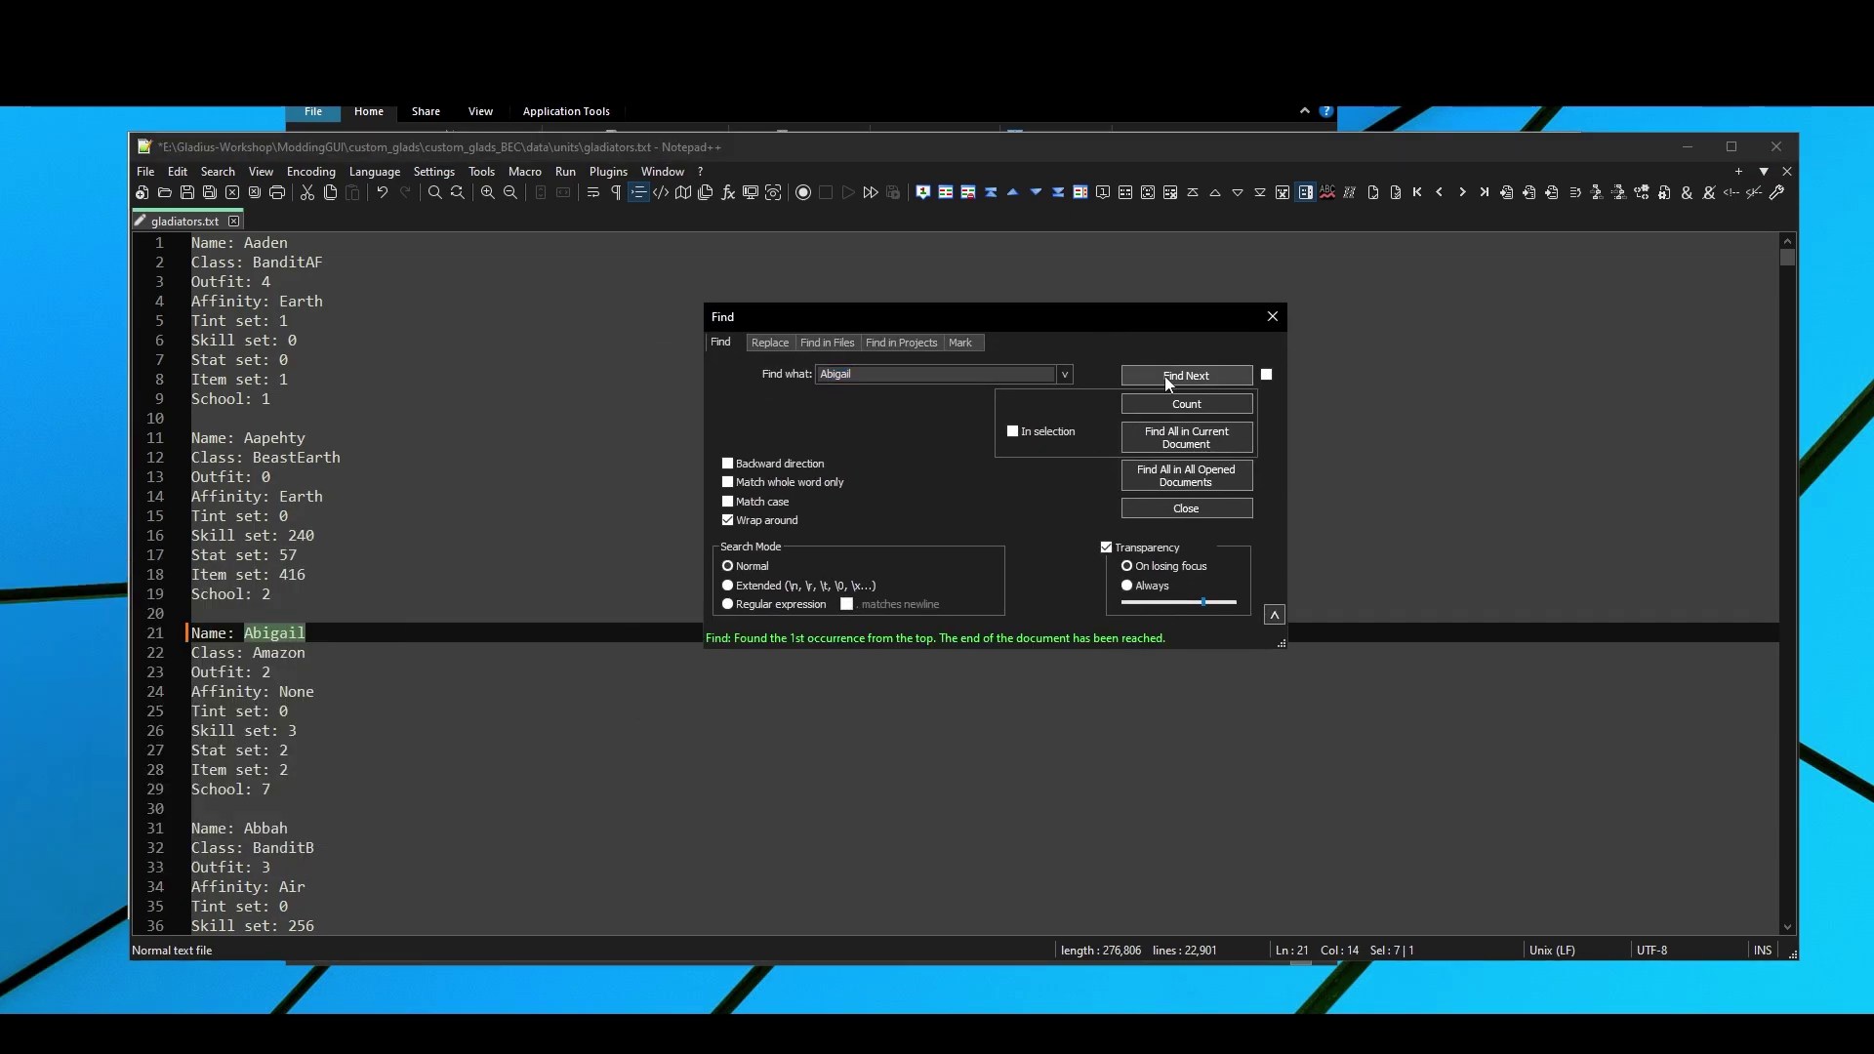
{"action": "left_click", "coordinate": [1272, 317]}
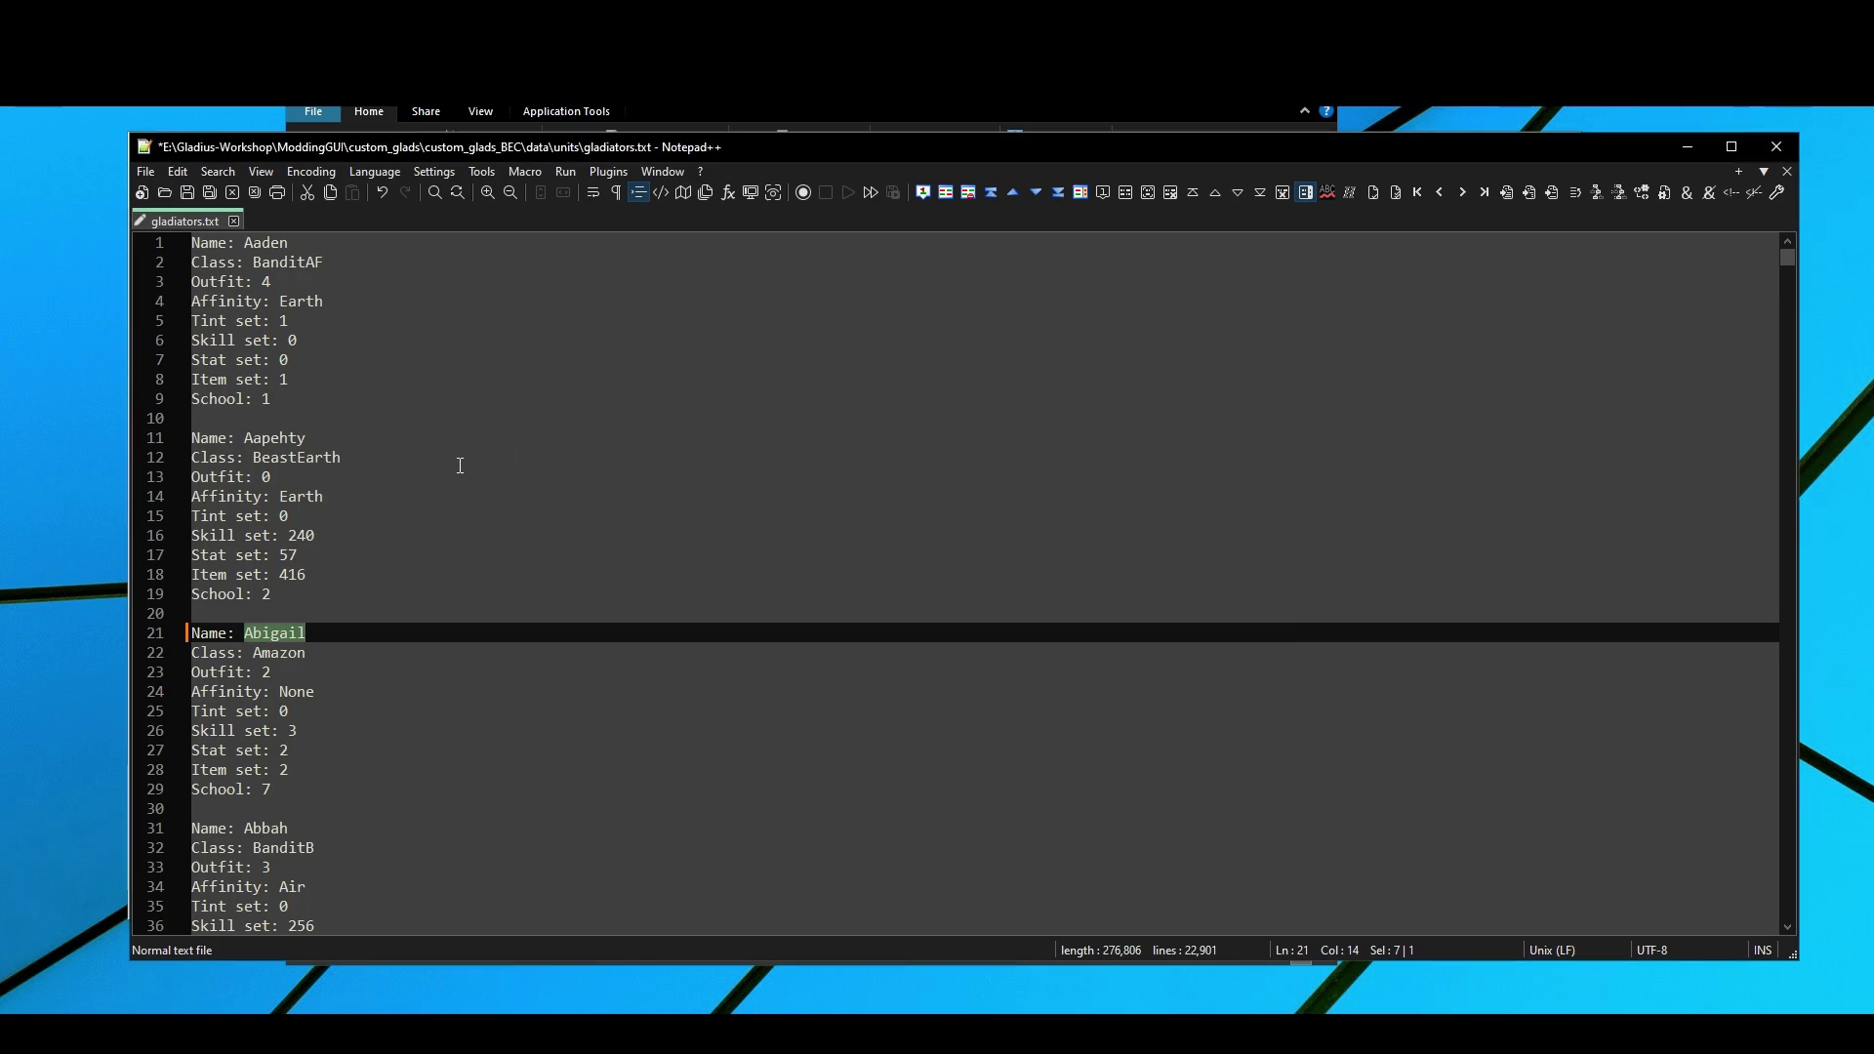
Step: Save gladiators.txt and duplicate the full Abigail entry as a separate block between the Abigail and Abbah entries
{"action": "key", "text": "ctrl+s"}
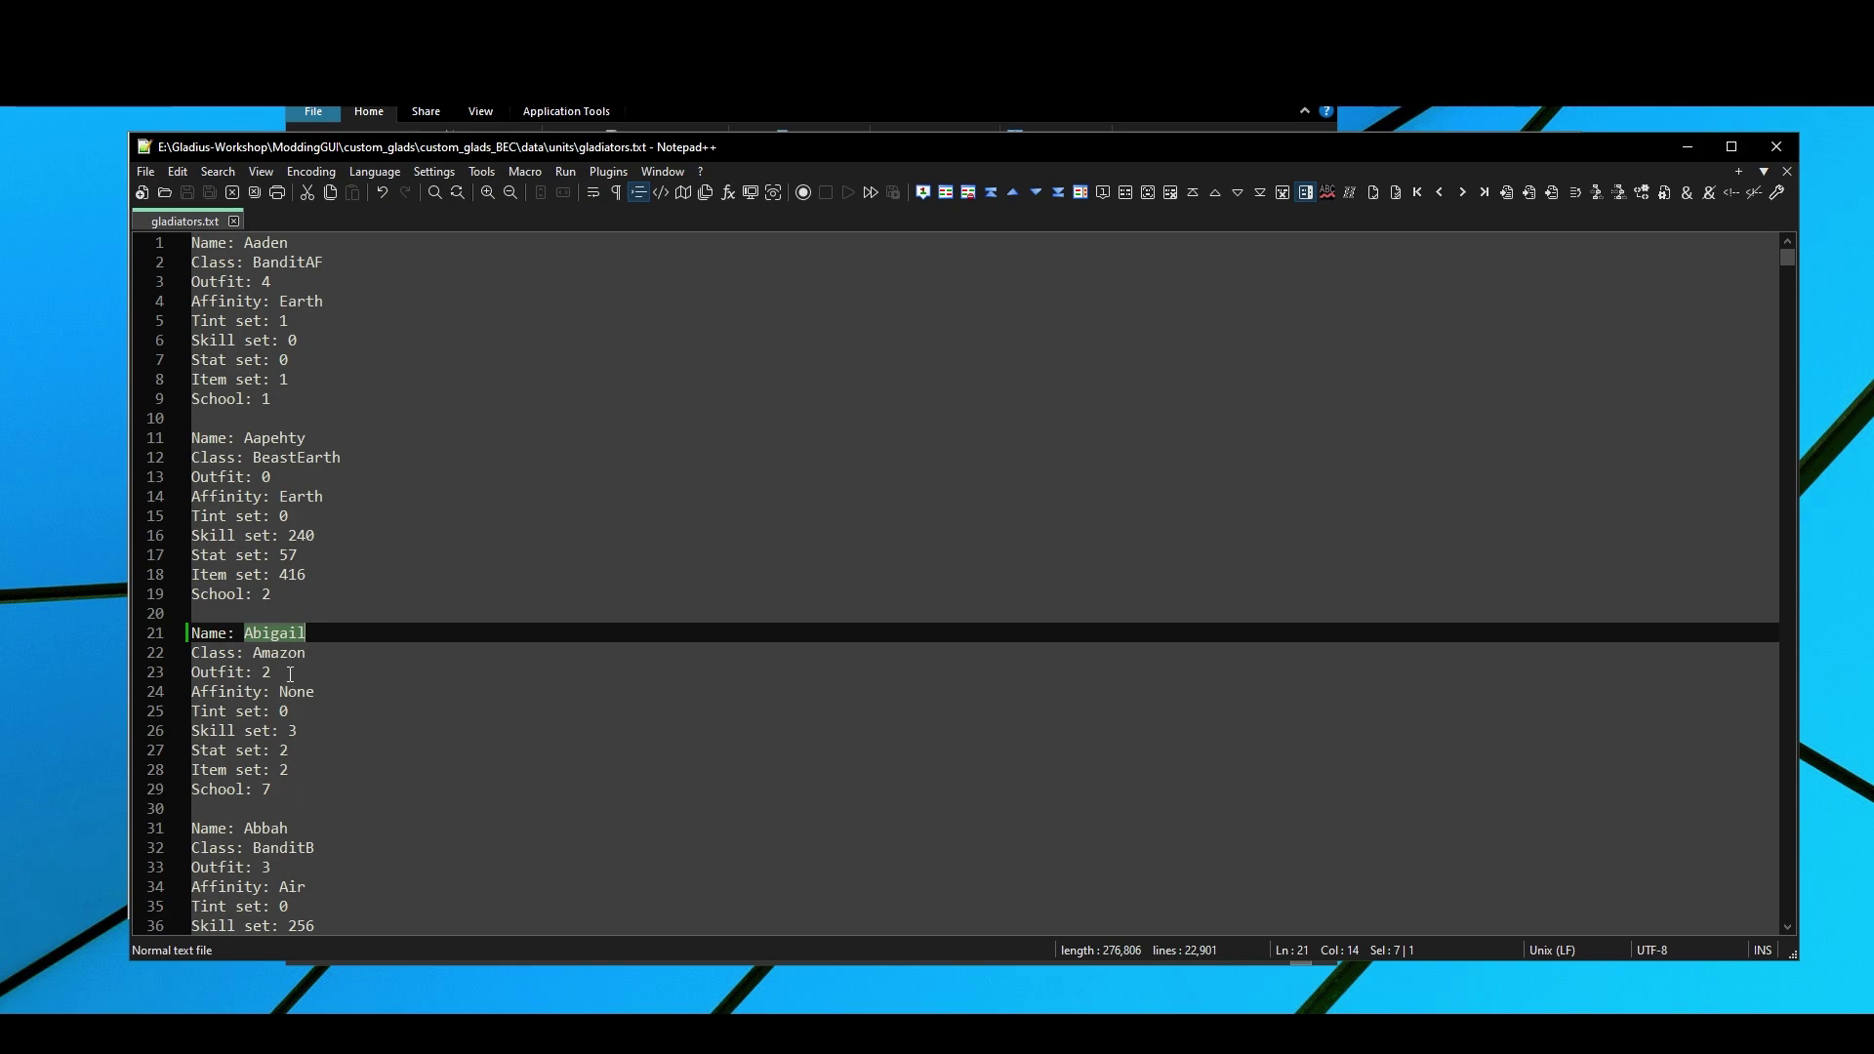
{"action": "mouse_move", "coordinate": [211, 673]}
{"action": "left_mouse_down"}
{"action": "mouse_move", "coordinate": [301, 789]}
{"action": "mouse_move", "coordinate": [234, 652]}
{"action": "mouse_move", "coordinate": [195, 644]}
{"action": "left_mouse_up"}
{"action": "key", "text": "ctrl+c"}
{"action": "left_click", "coordinate": [408, 787]}
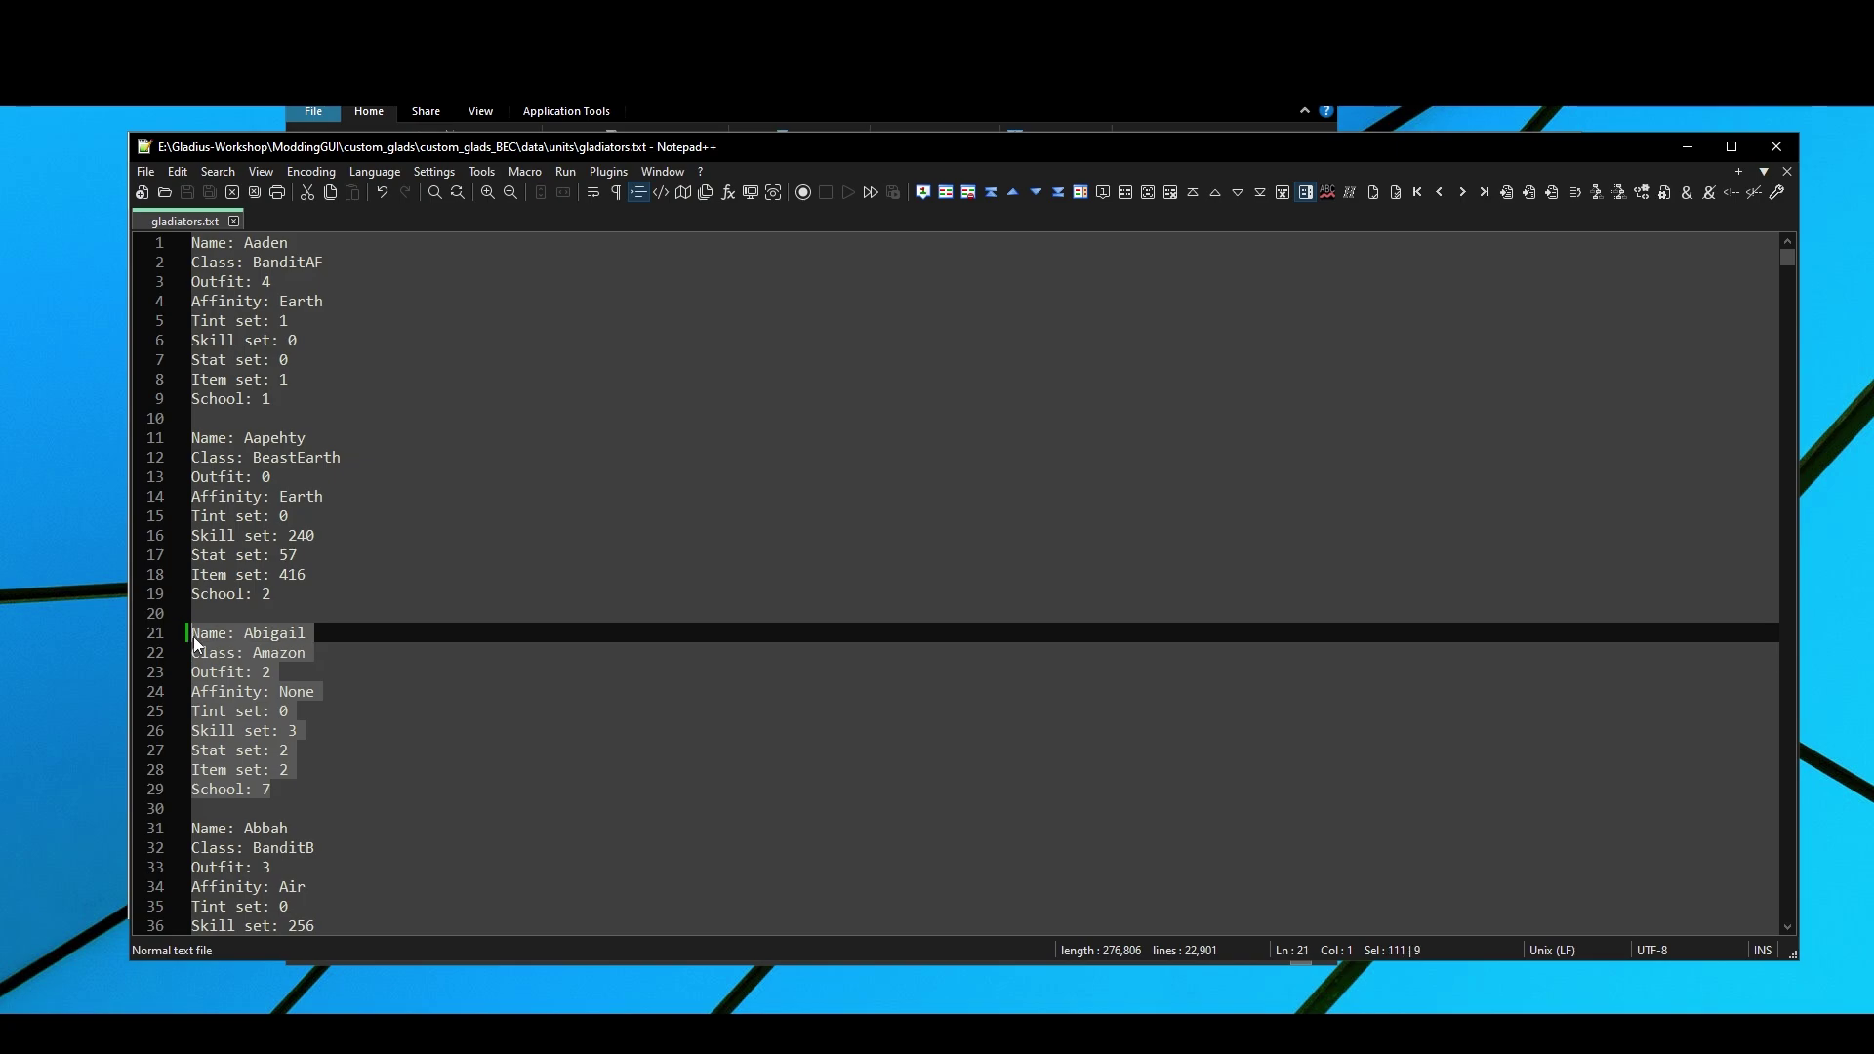
{"action": "scroll", "coordinate": [345, 713], "scroll_direction": "down", "scroll_amount": 2}
{"action": "left_click", "coordinate": [316, 690]}
{"action": "key", "text": "Return"}
{"action": "key", "text": "Return"}
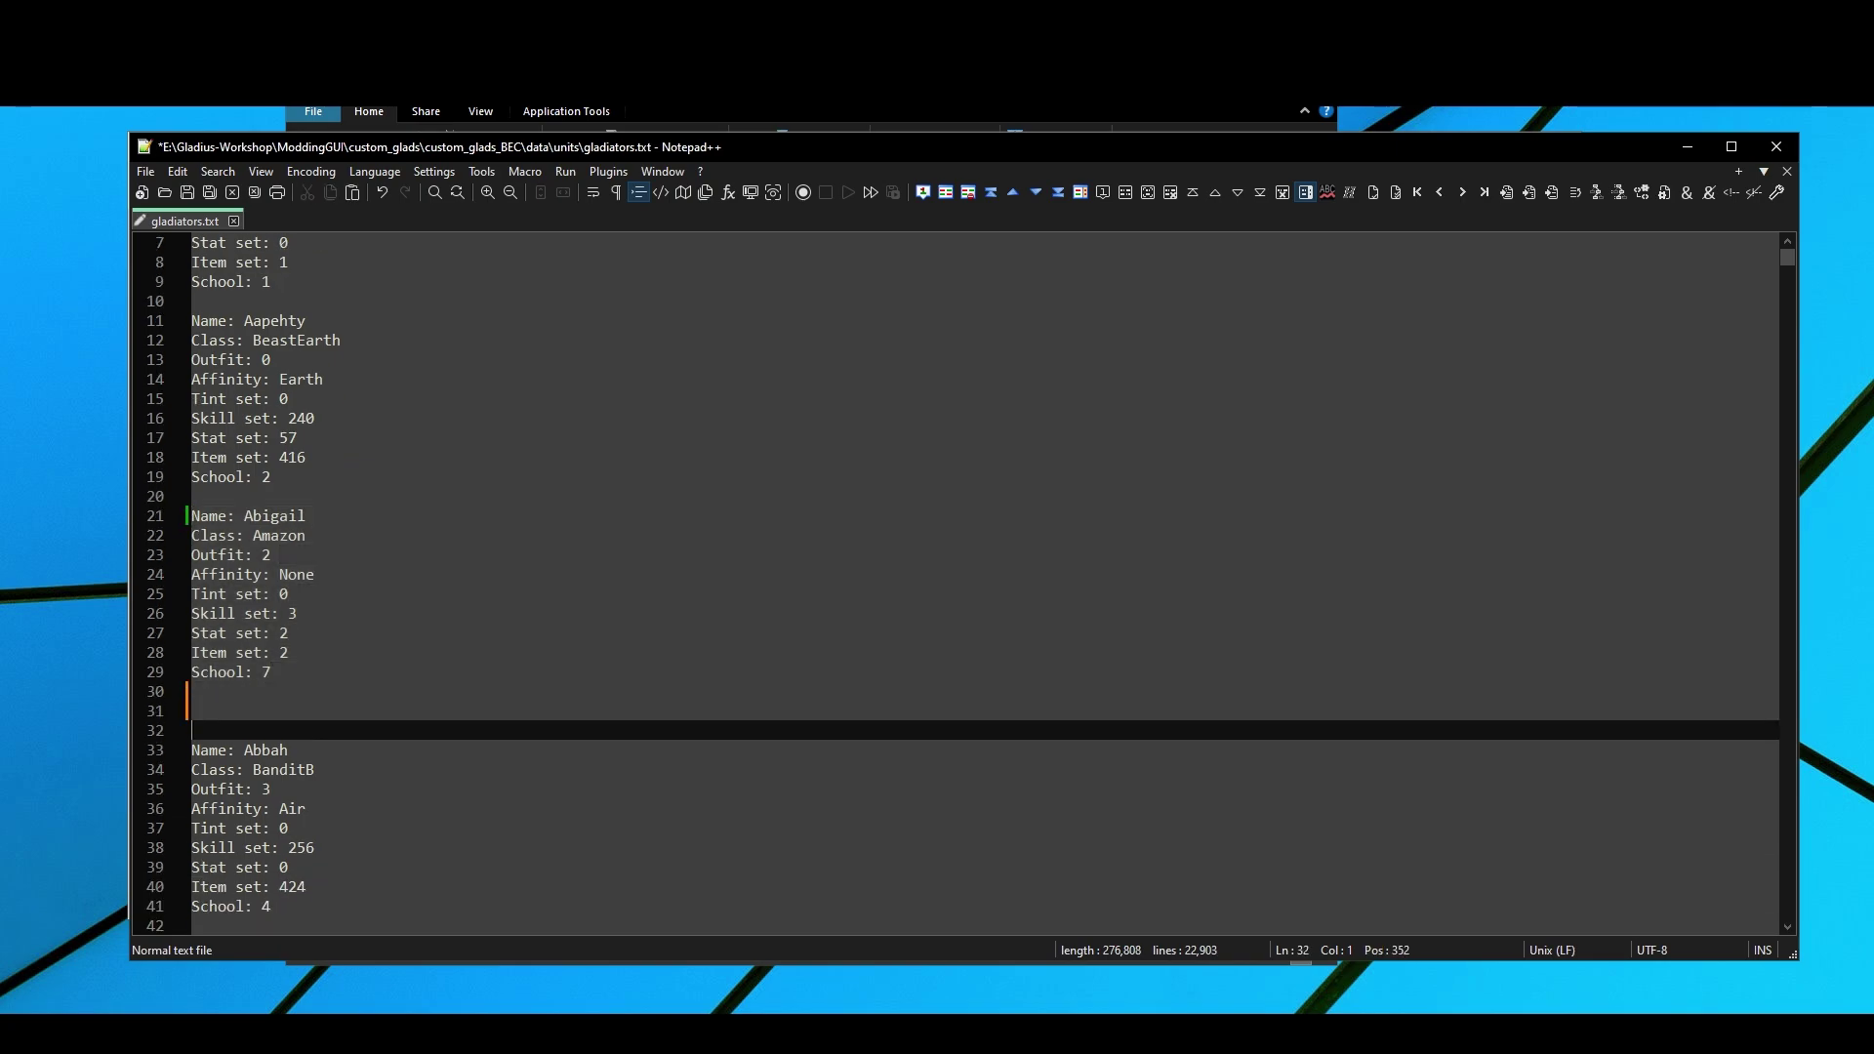
{"action": "key", "text": "Up"}
{"action": "key", "text": "ctrl+v"}
Step: Rename the duplicated gladiator on line 31 to Abigail2 and save gladiators.txt
{"action": "left_click", "coordinate": [337, 714]}
{"action": "type", "text": "2"}
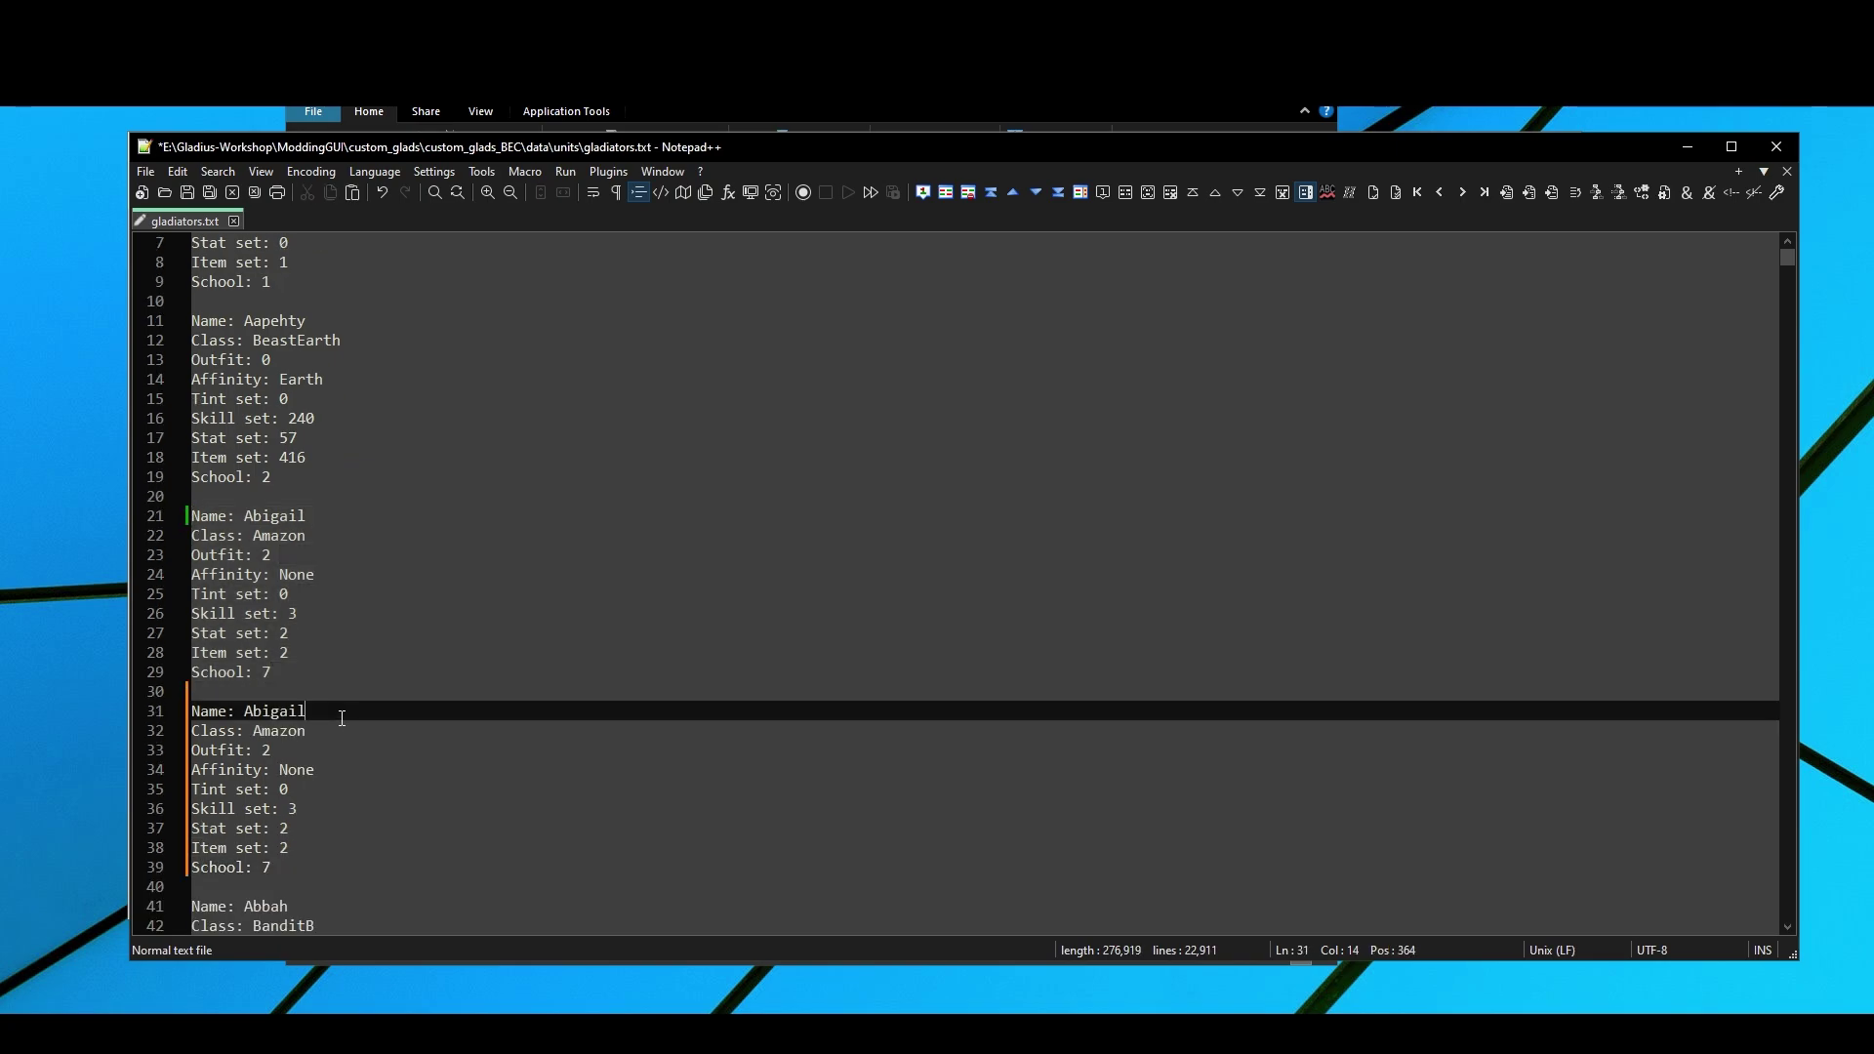
{"action": "key", "text": "ctrl+s"}
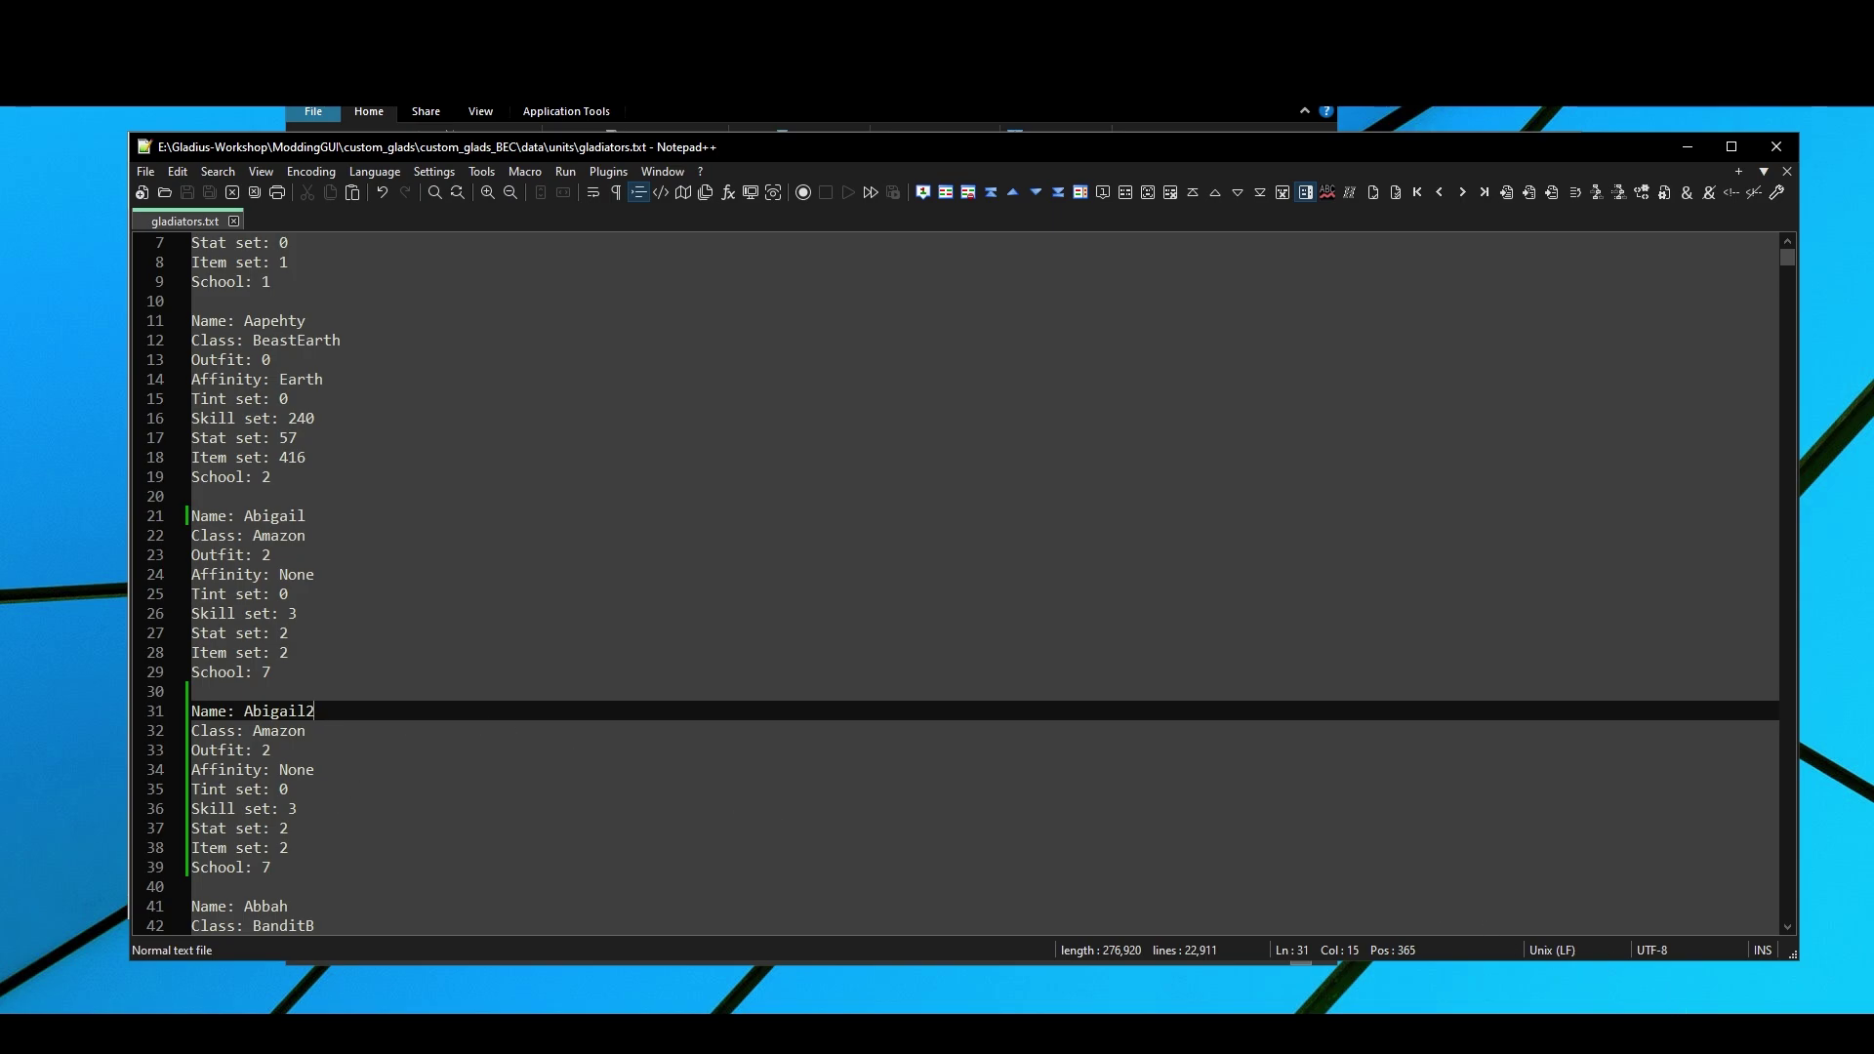
Step: Switch to Modding Tools GUI and open thepit_leagues.tok from the project's data/towns/leagues folder
{"action": "left_click", "coordinate": [1692, 1033]}
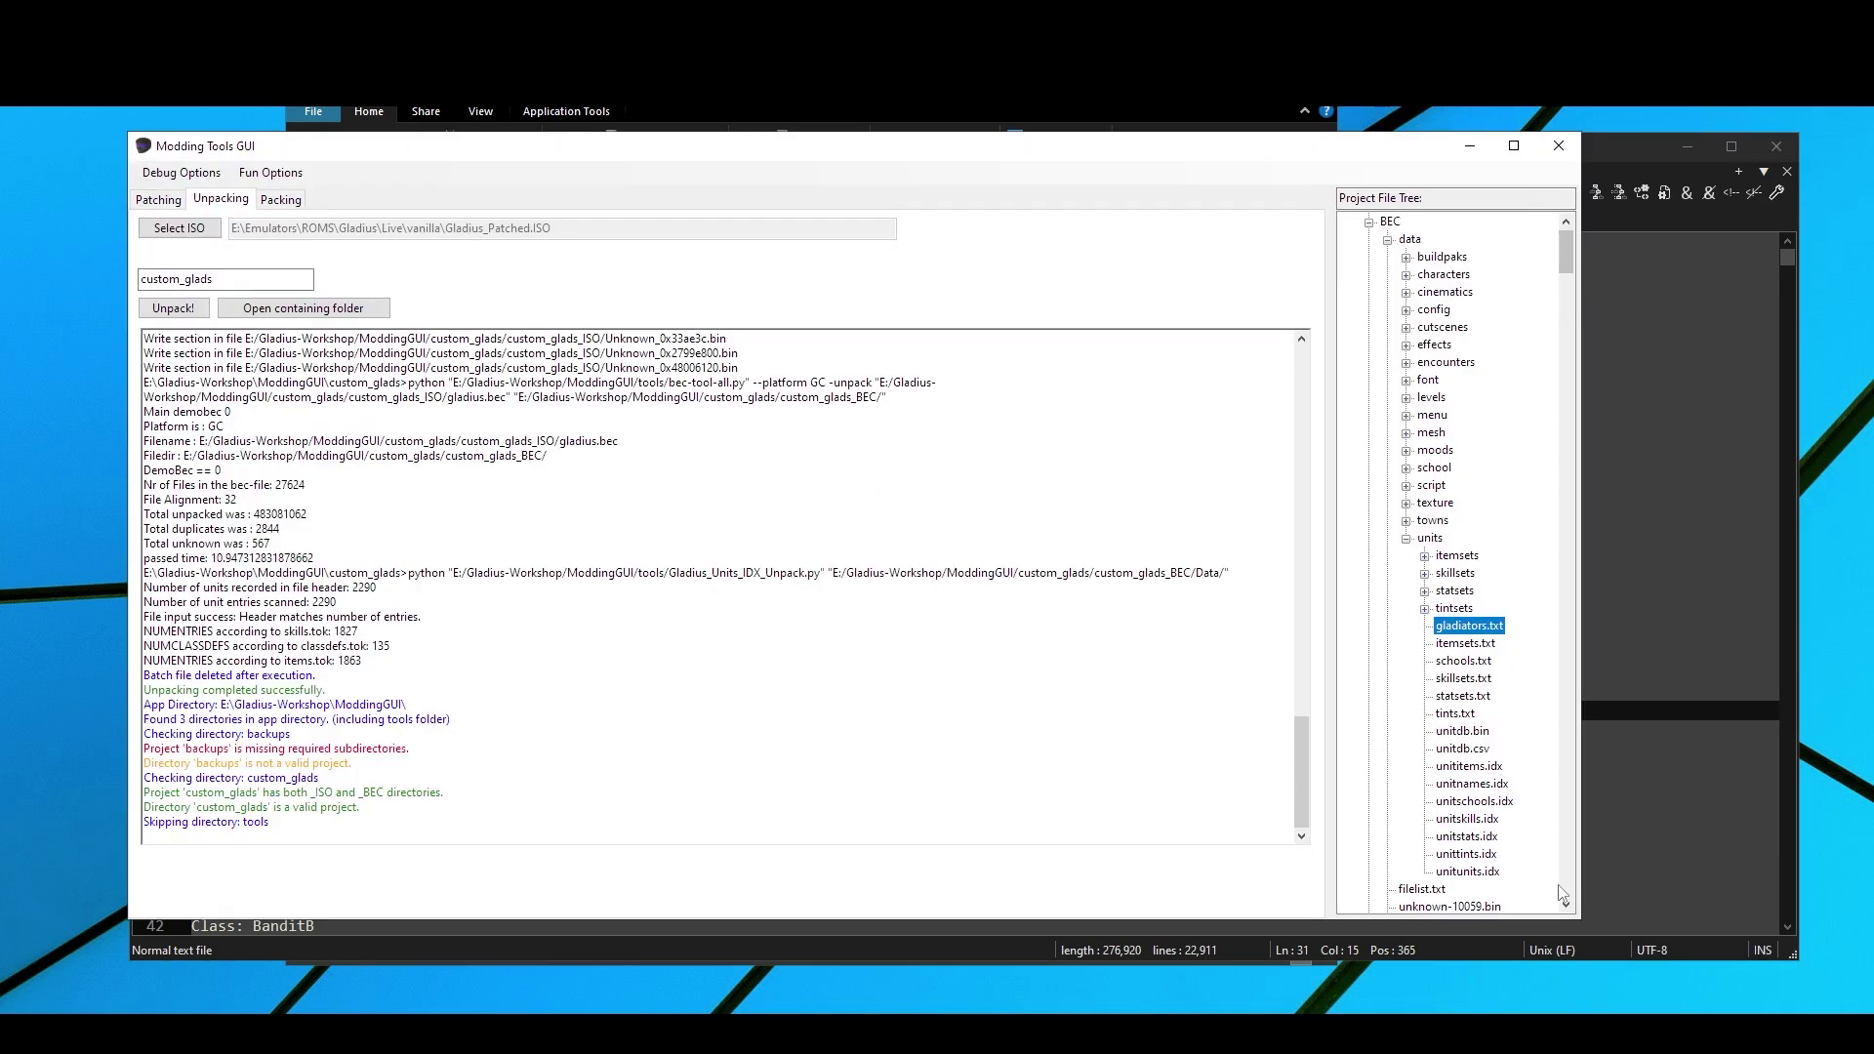
{"action": "left_click", "coordinate": [1406, 537]}
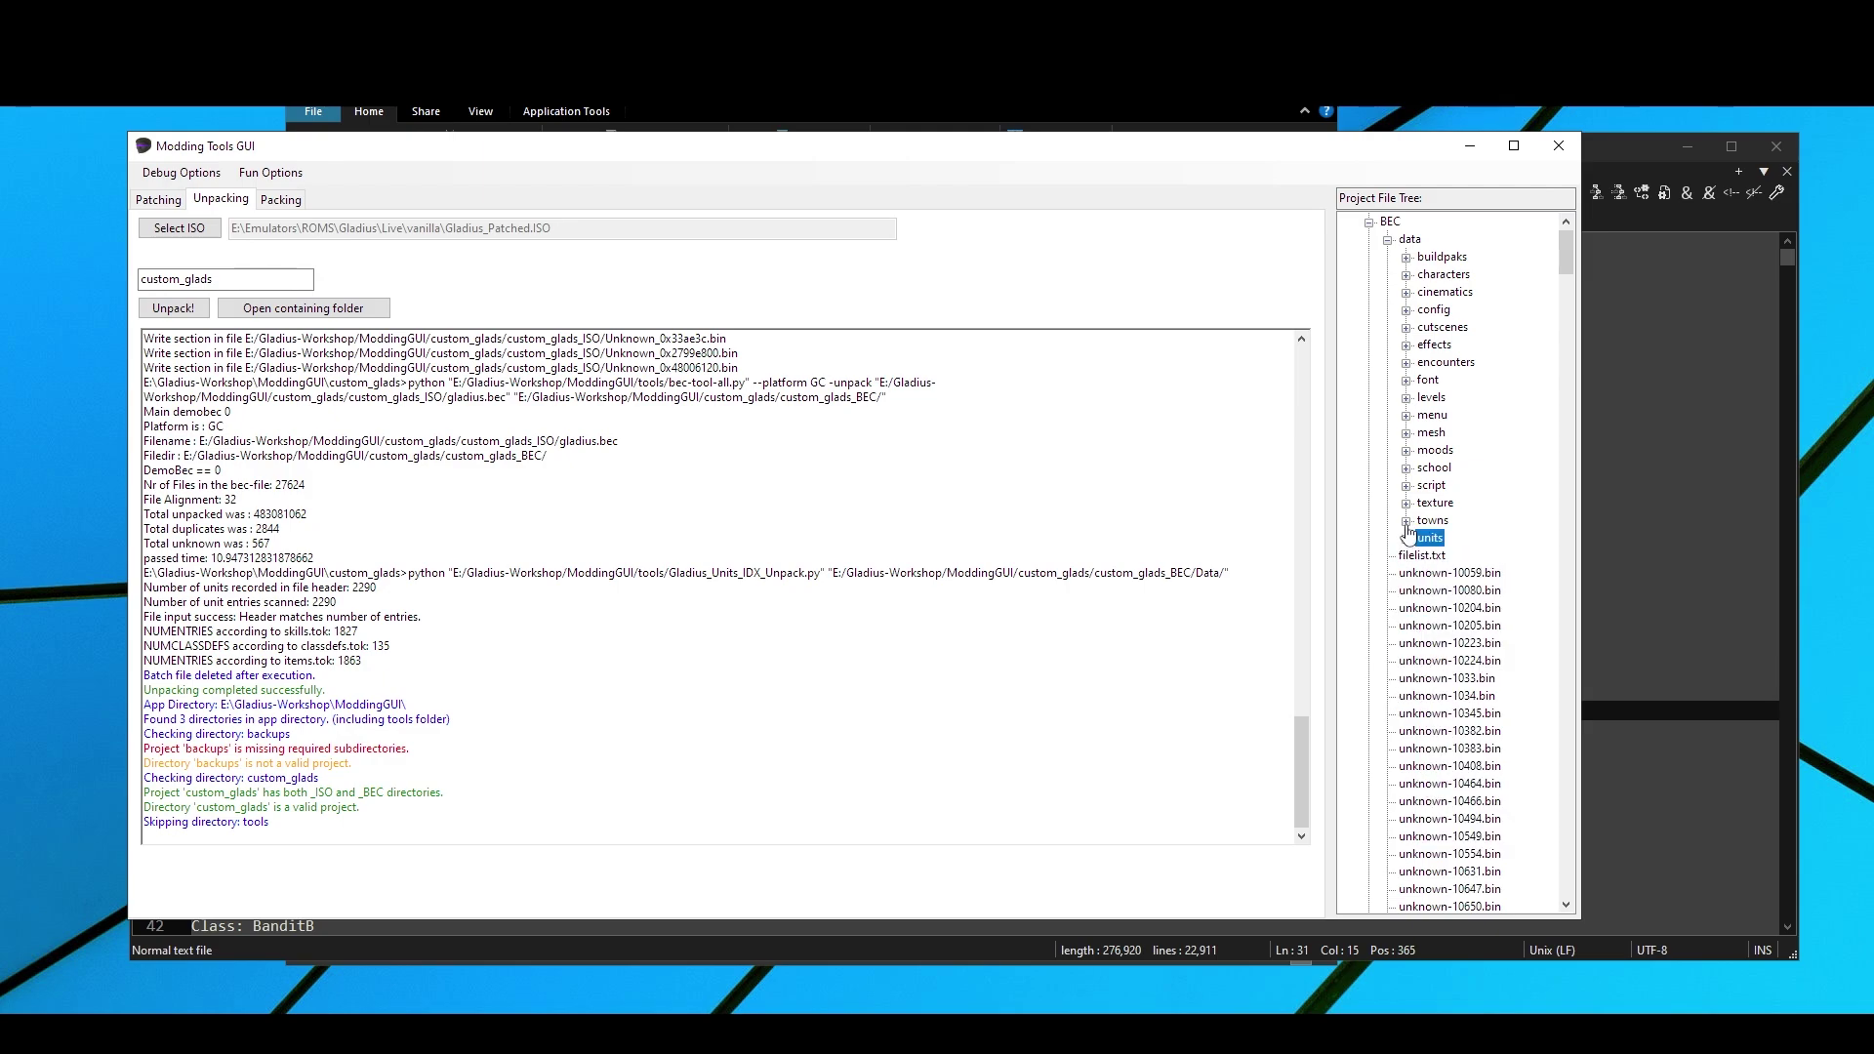
{"action": "left_click", "coordinate": [1406, 521]}
{"action": "left_click", "coordinate": [1424, 539]}
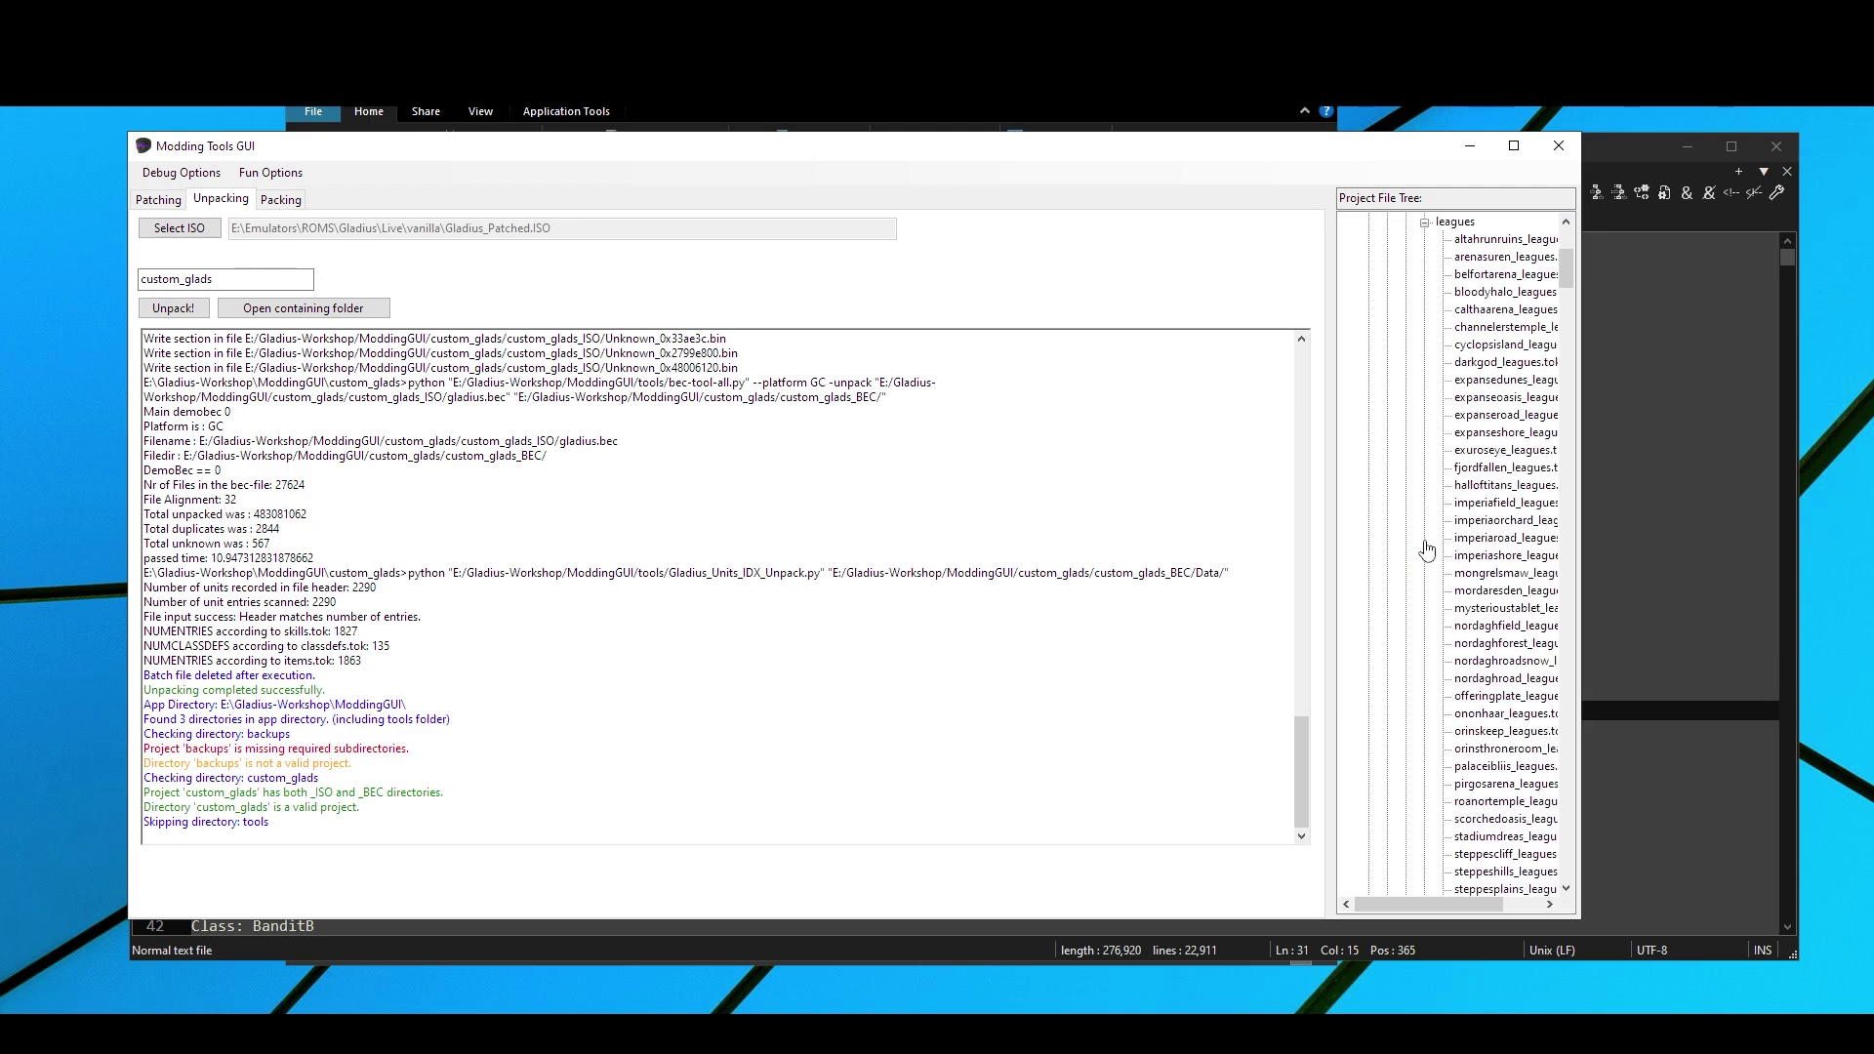
{"action": "left_click_drag", "start_coordinate": [1437, 901], "coordinate": [1484, 901]}
{"action": "scroll", "coordinate": [1498, 444], "scroll_direction": "down", "scroll_amount": 3}
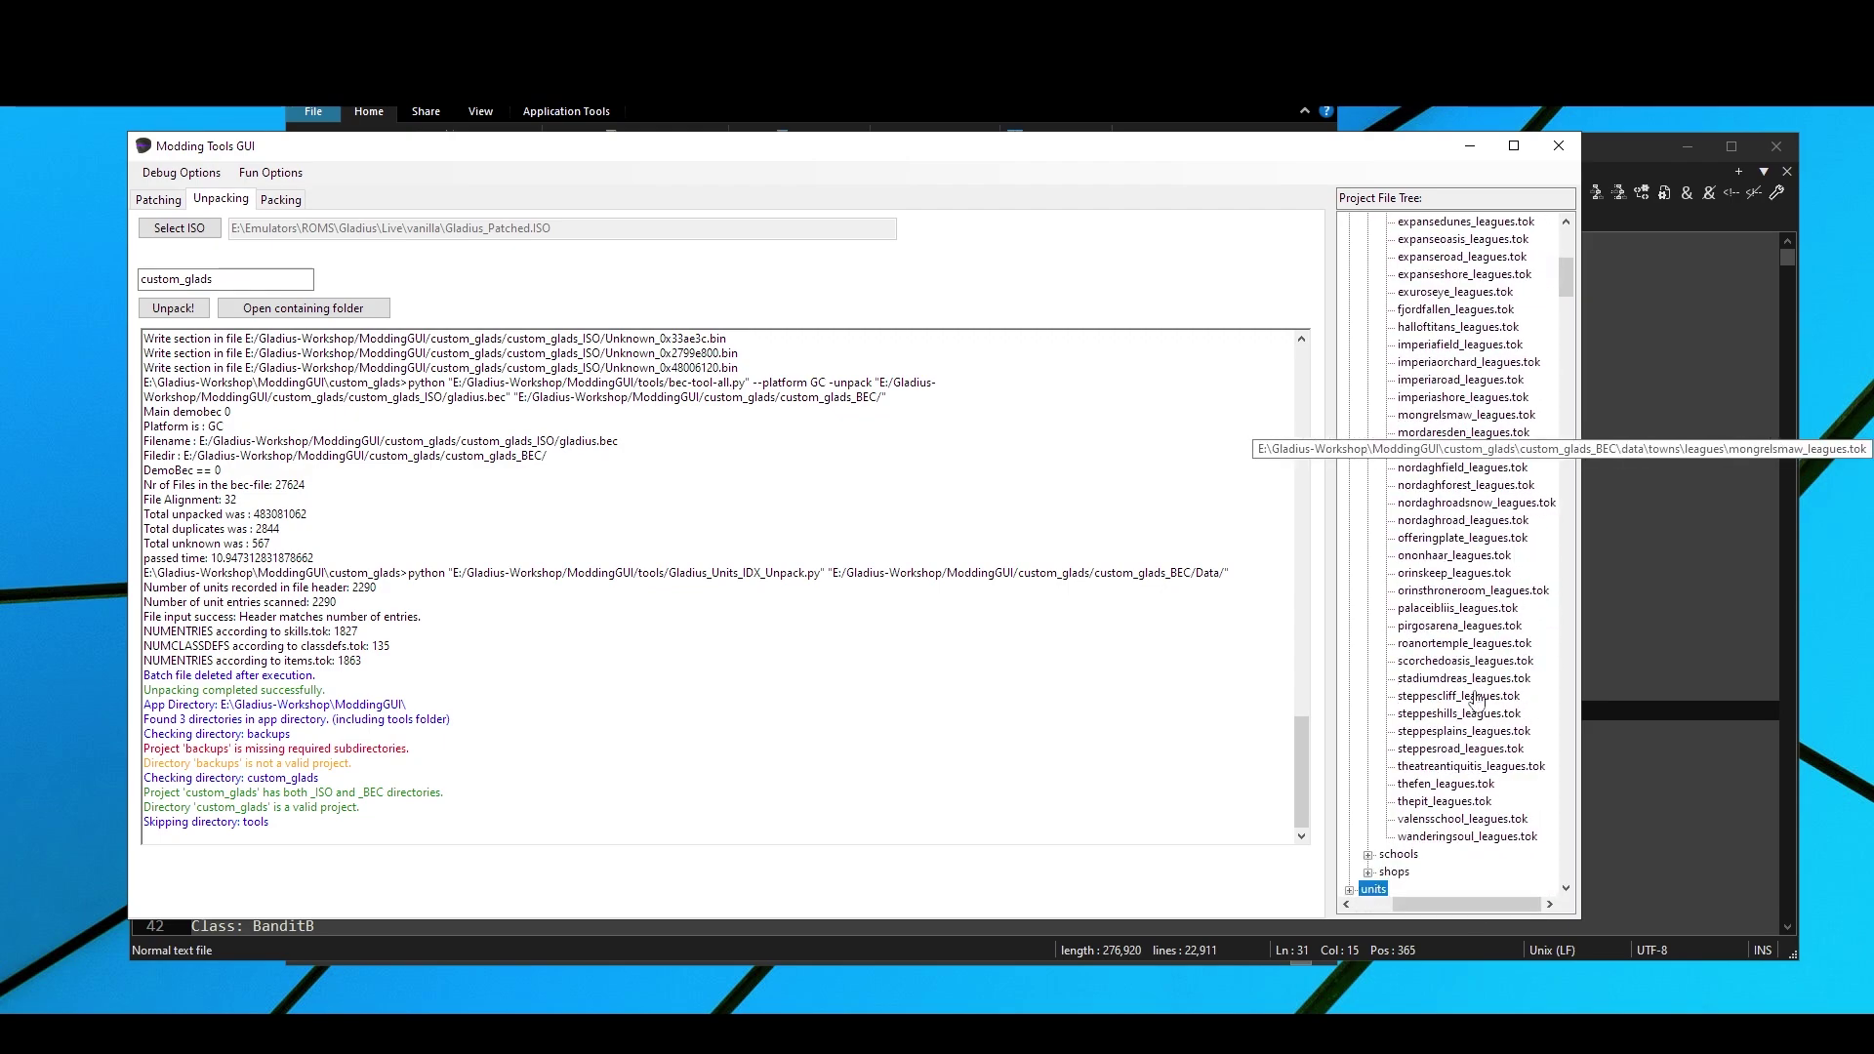
{"action": "left_click", "coordinate": [1459, 807]}
{"action": "double_click", "coordinate": [1459, 804]}
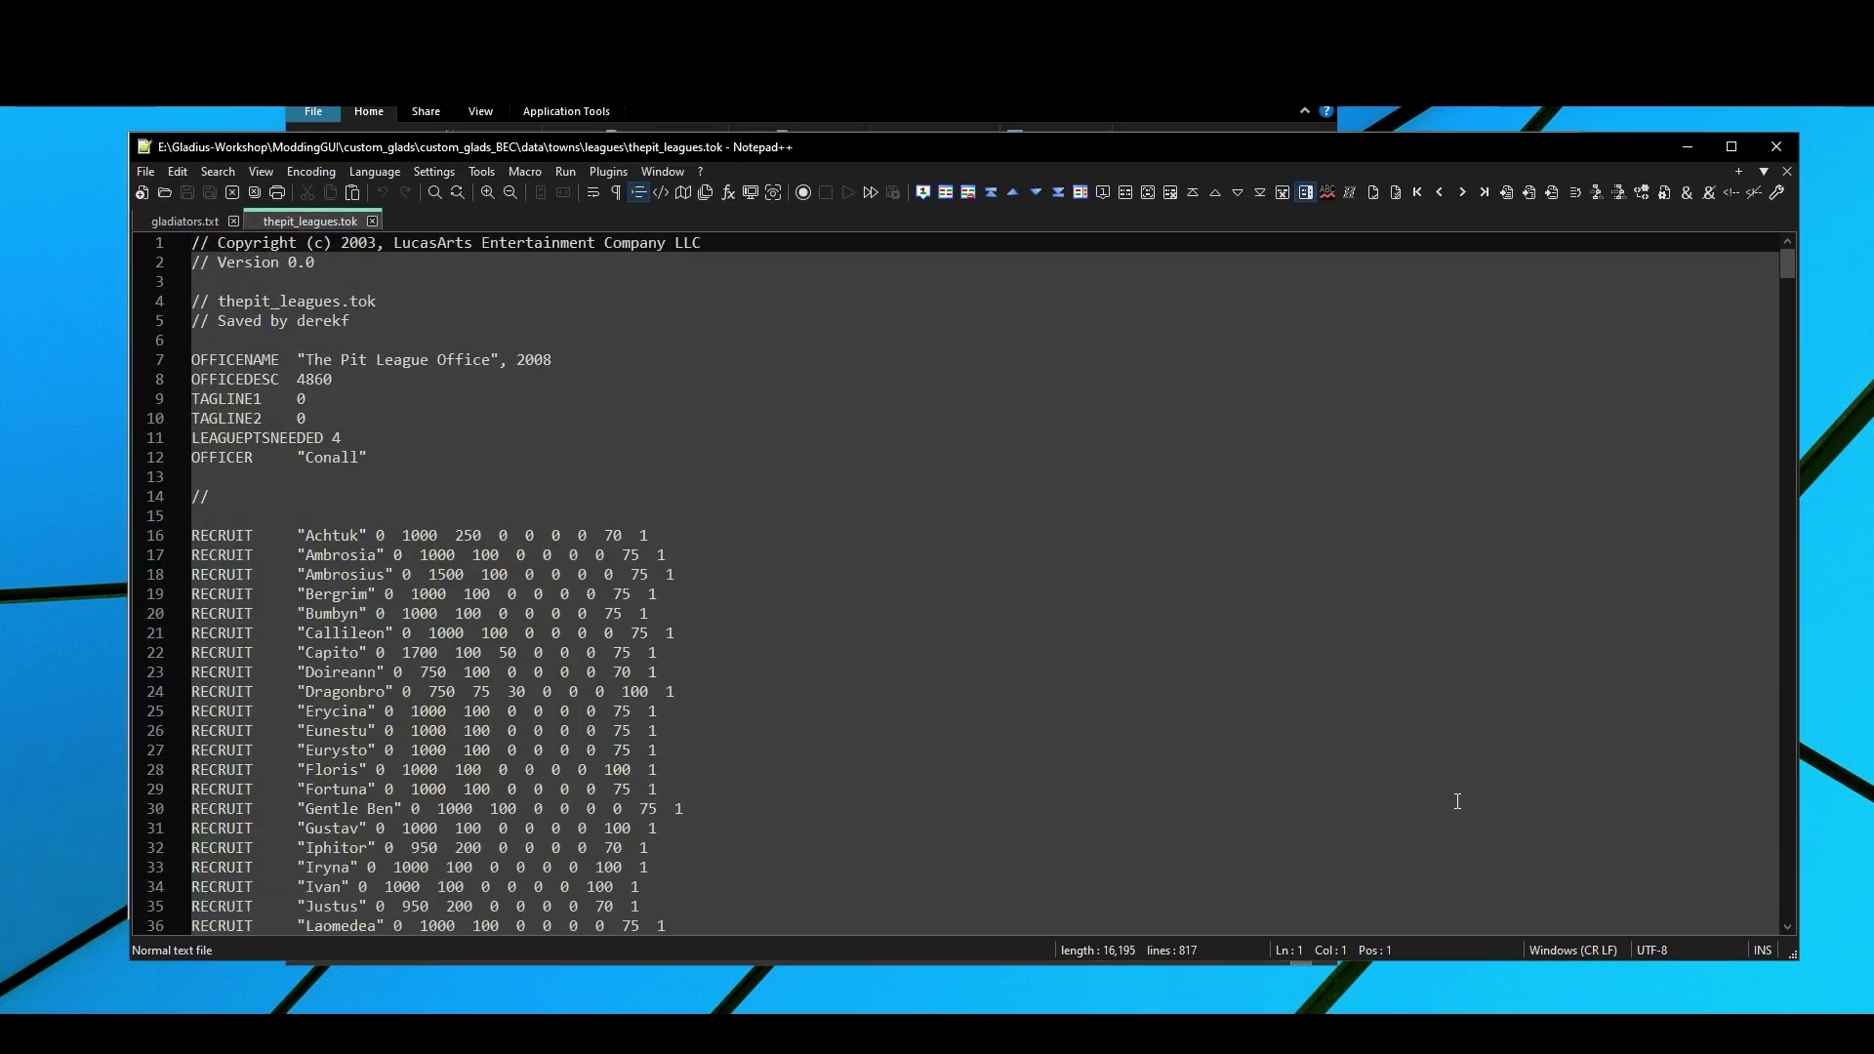
Step: Copy the name Abigail from gladiators.txt and use it to replace recruit Achtuk on line 16 of thepit_leagues.tok
{"action": "scroll", "coordinate": [835, 727], "scroll_direction": "down", "scroll_amount": 3}
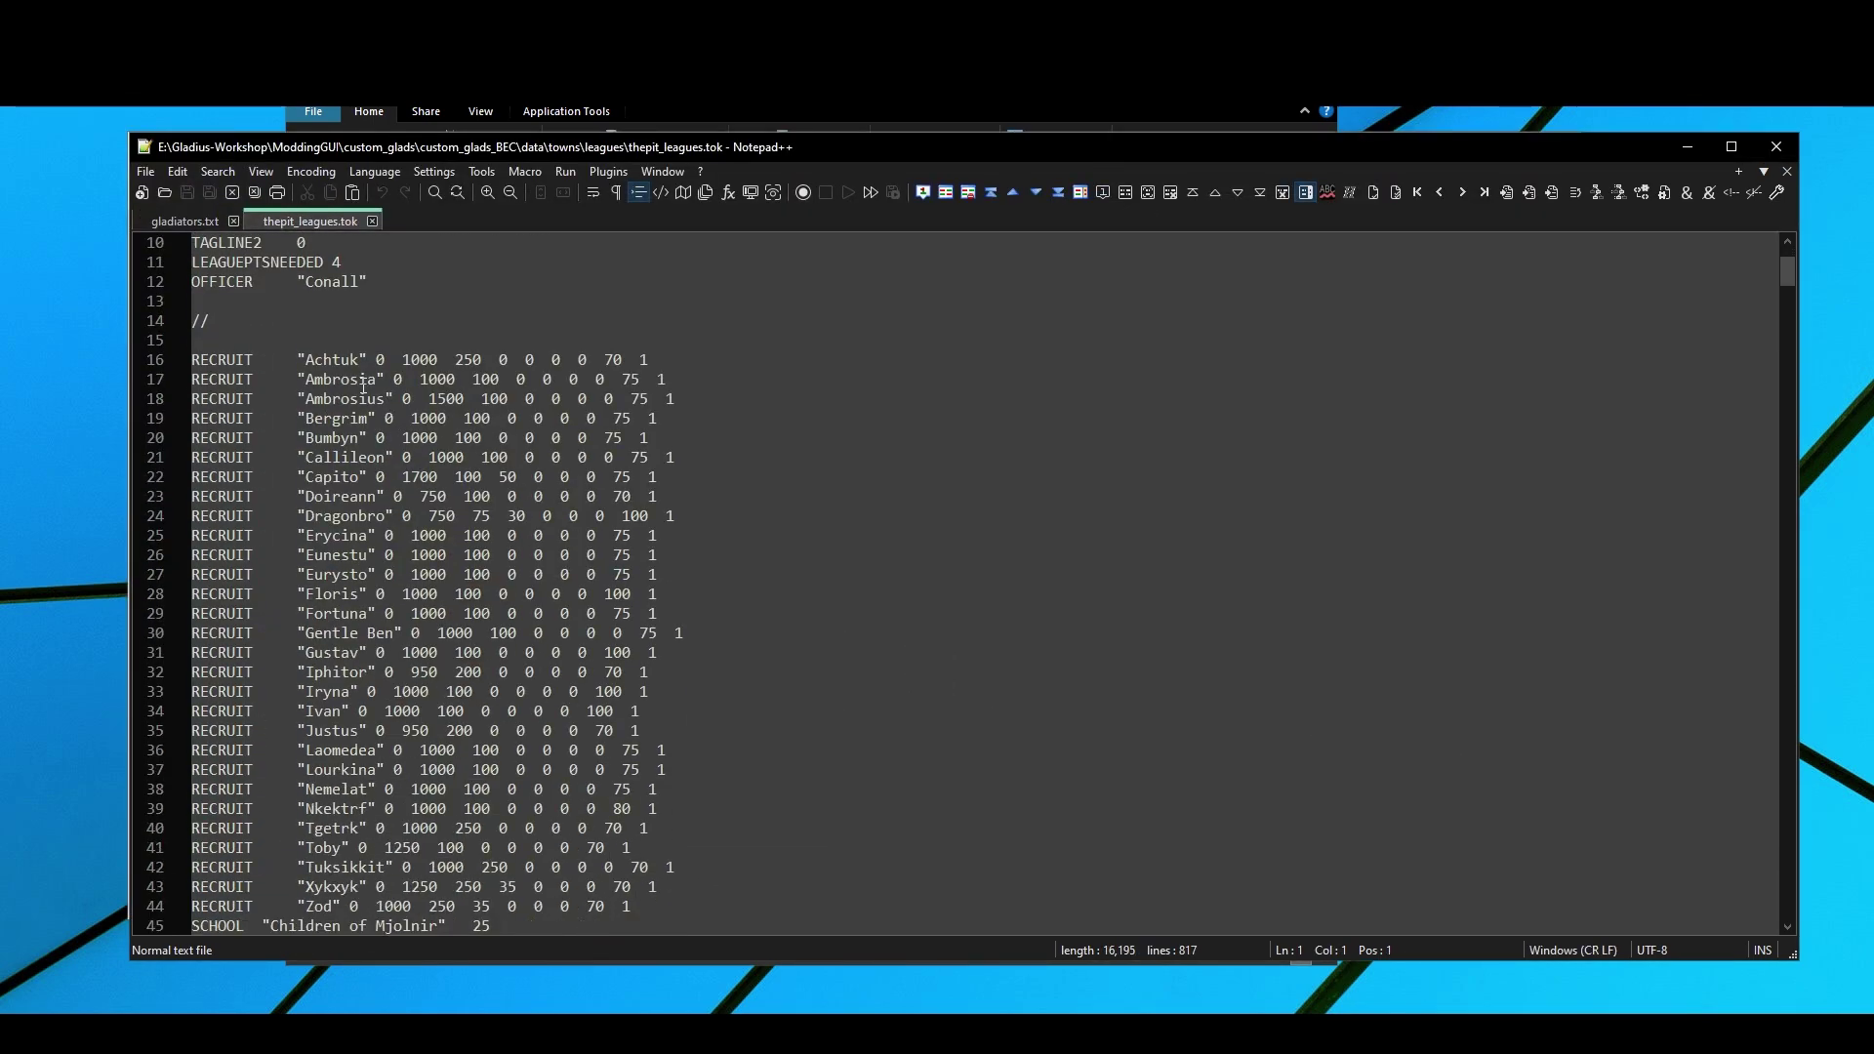
{"action": "left_click", "coordinate": [194, 224]}
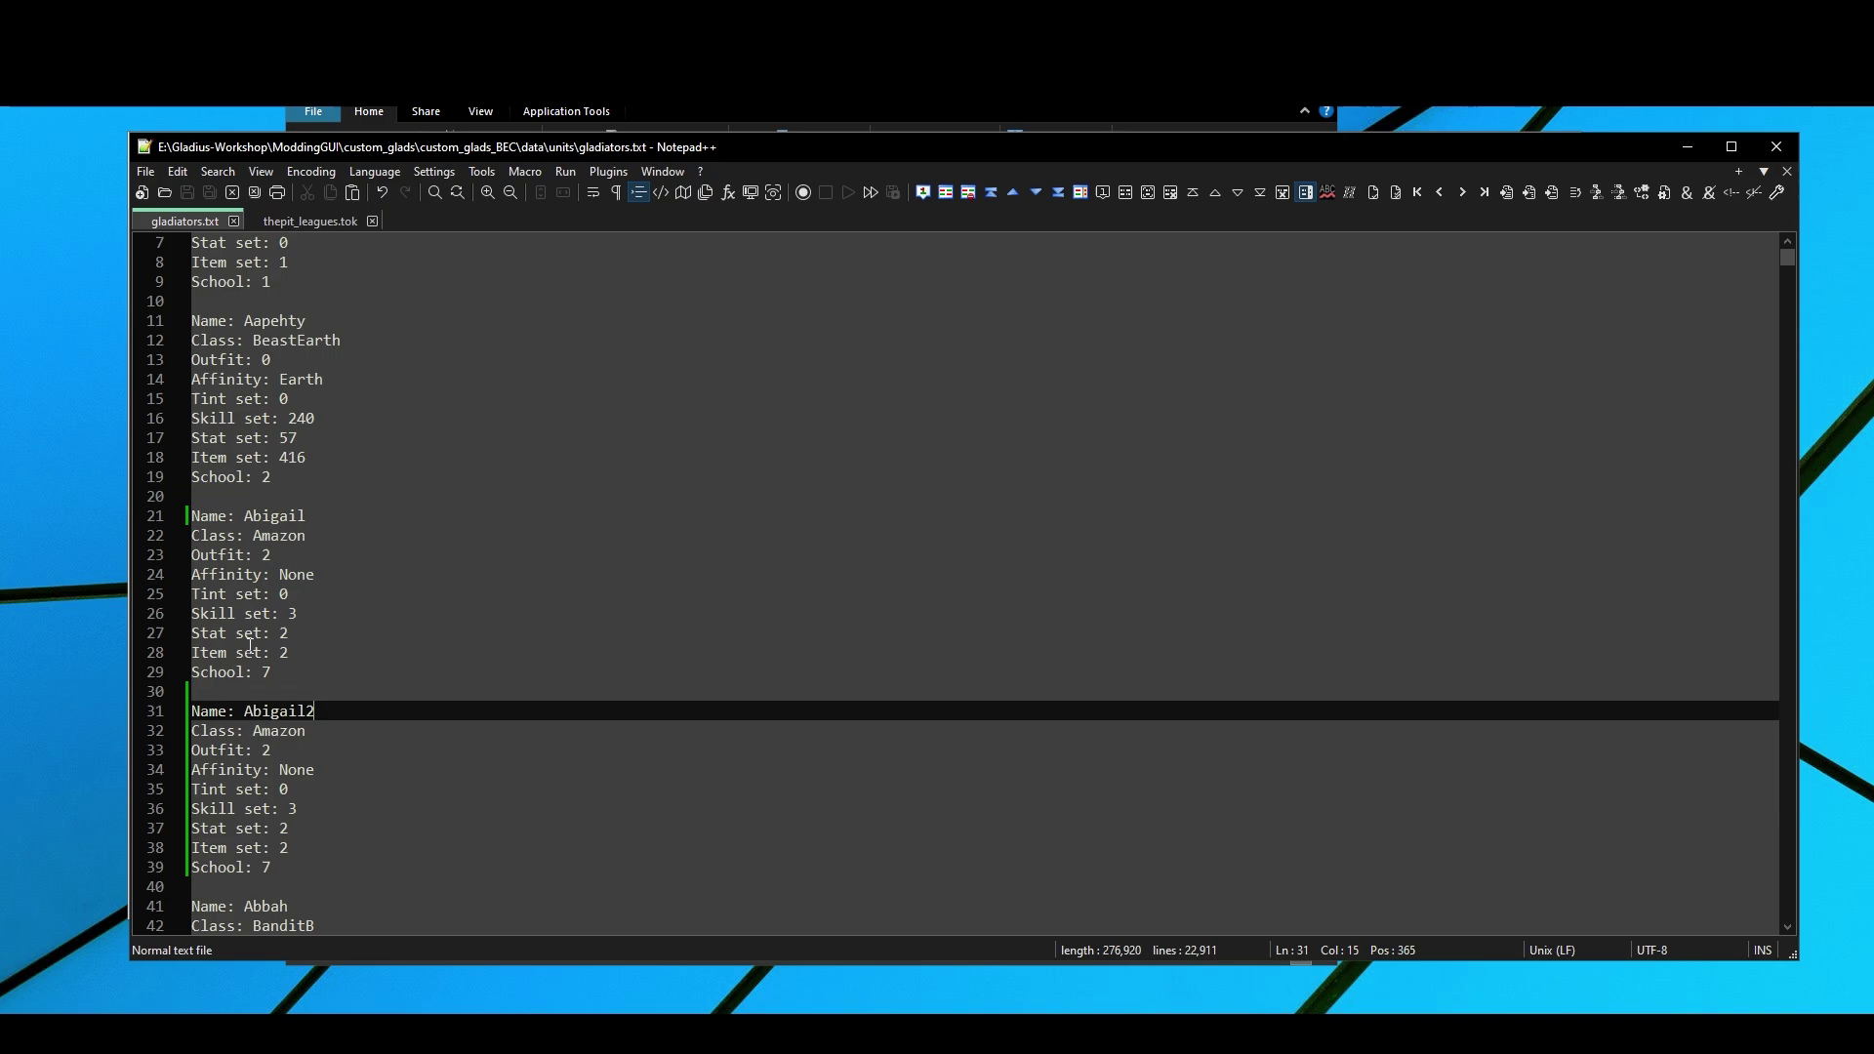
{"action": "double_click", "coordinate": [269, 515]}
{"action": "key", "text": "ctrl+c"}
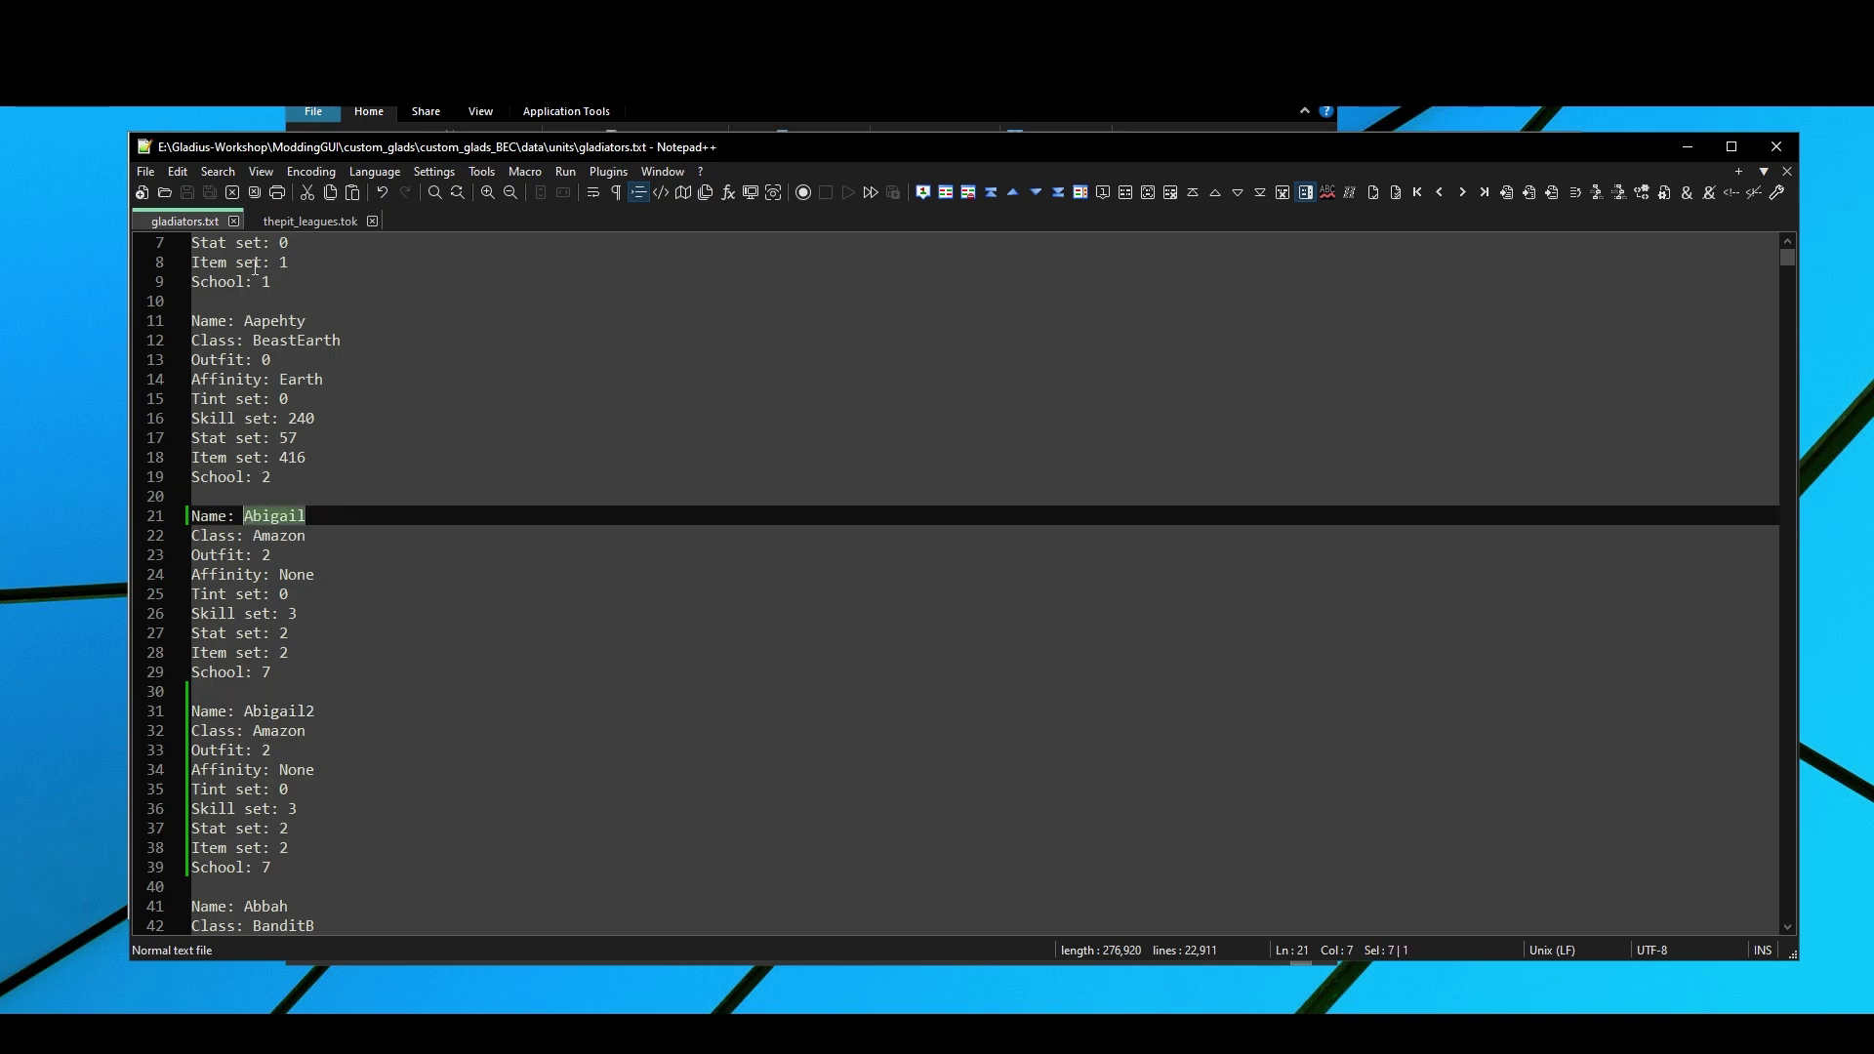
{"action": "left_click", "coordinate": [293, 222]}
{"action": "double_click", "coordinate": [356, 360]}
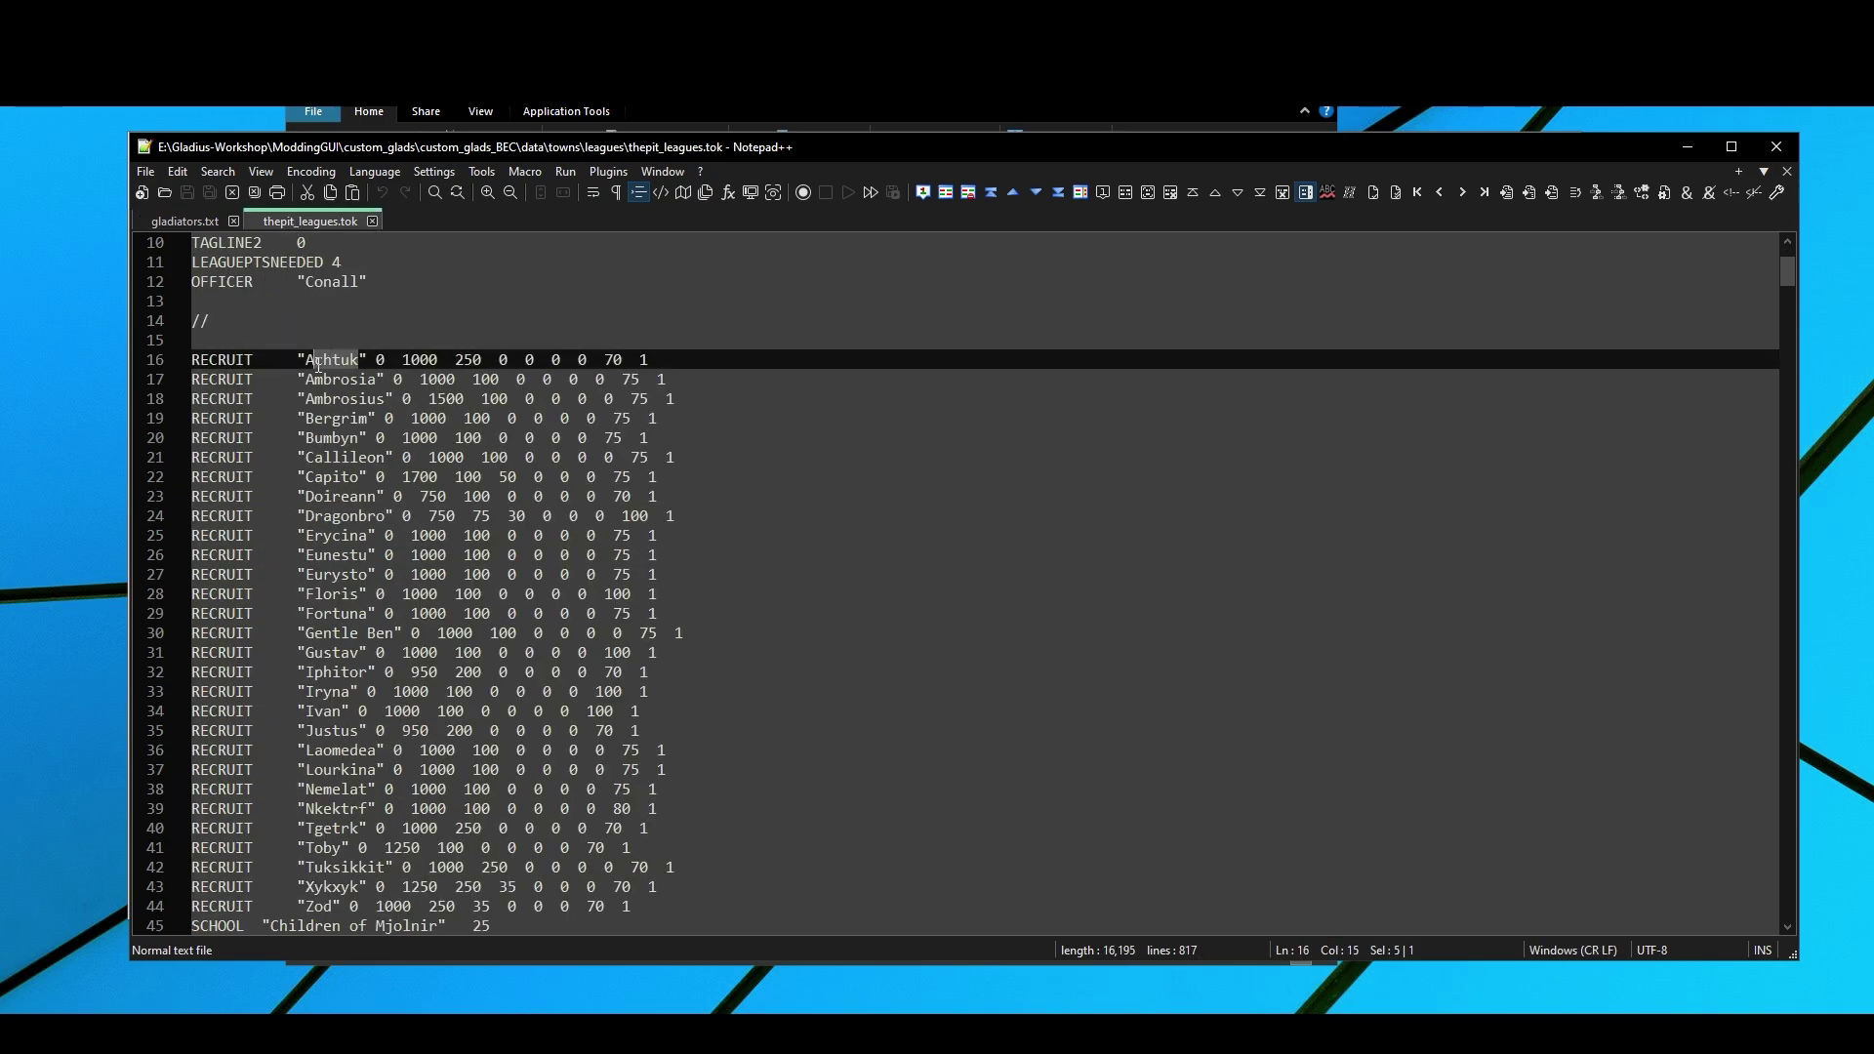
{"action": "key", "text": "ctrl+v"}
Step: Replace recruit Ambrosia on line 17 of thepit_leagues.tok with Abigail2 and save the file
{"action": "double_click", "coordinate": [369, 379]}
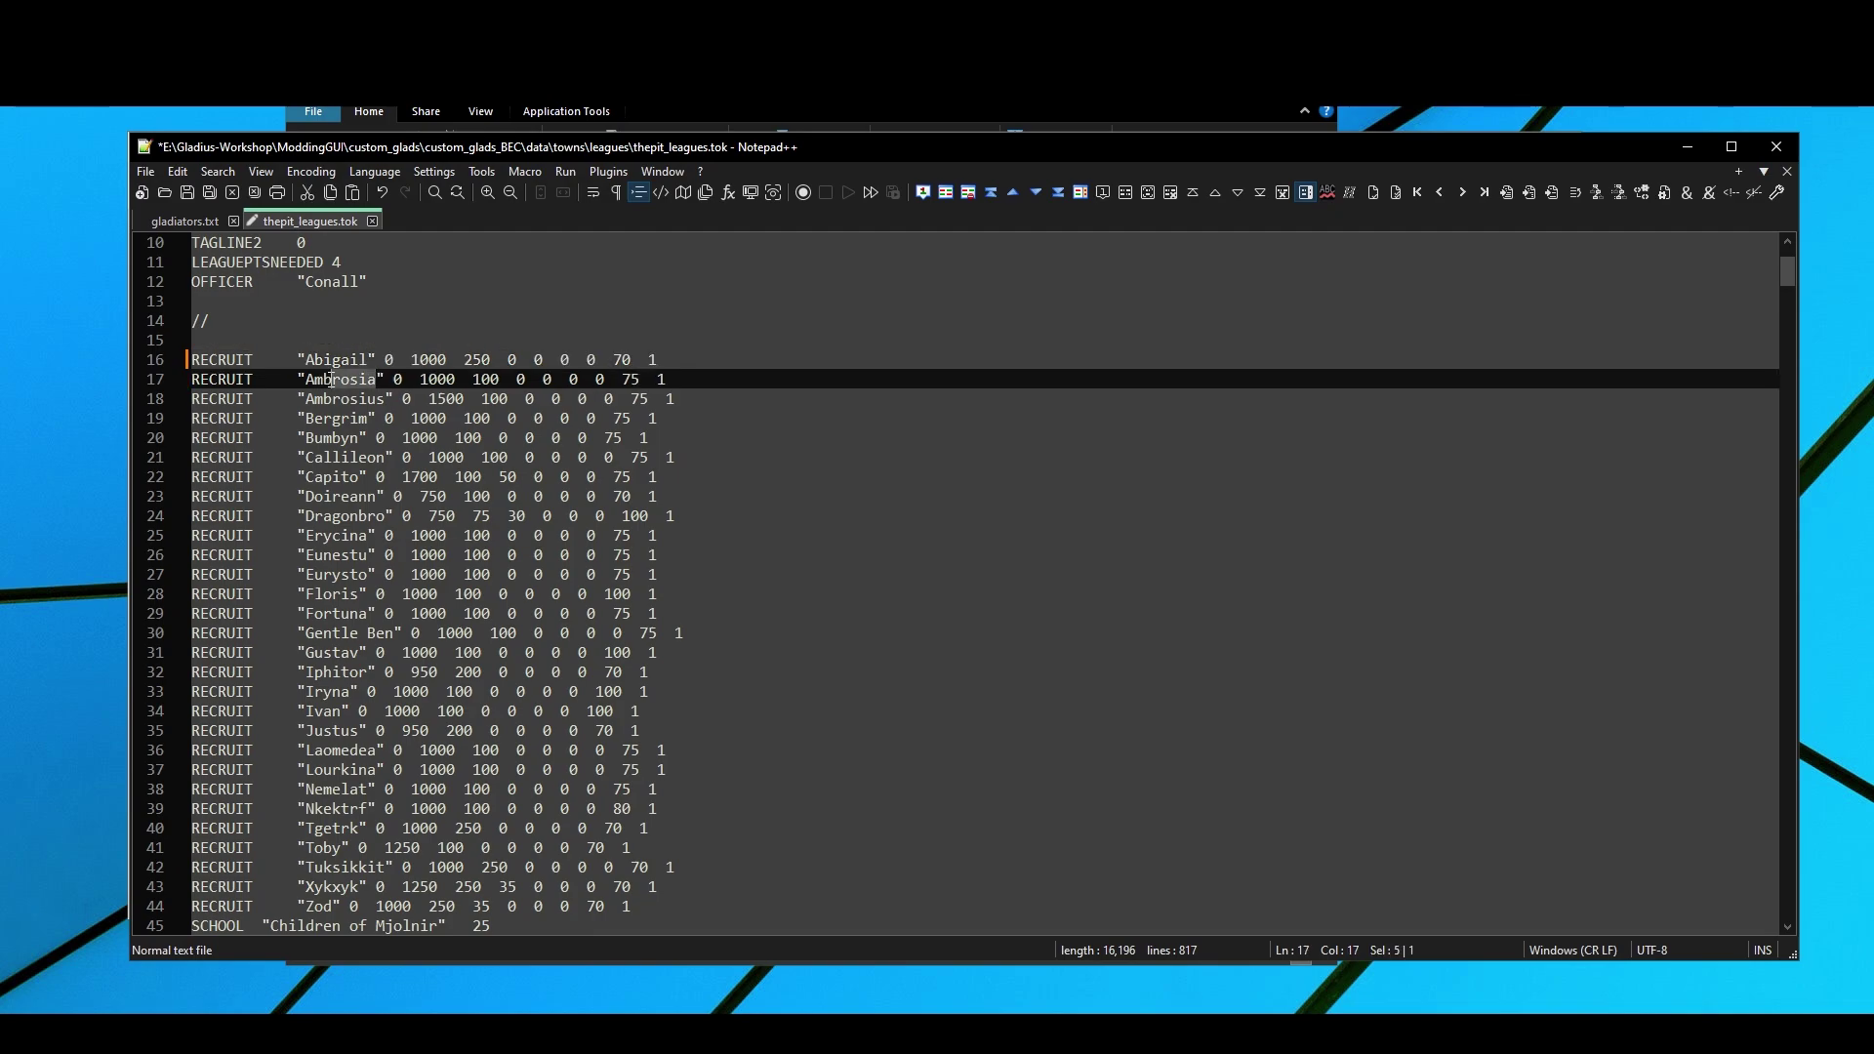
{"action": "key", "text": "ctrl+v"}
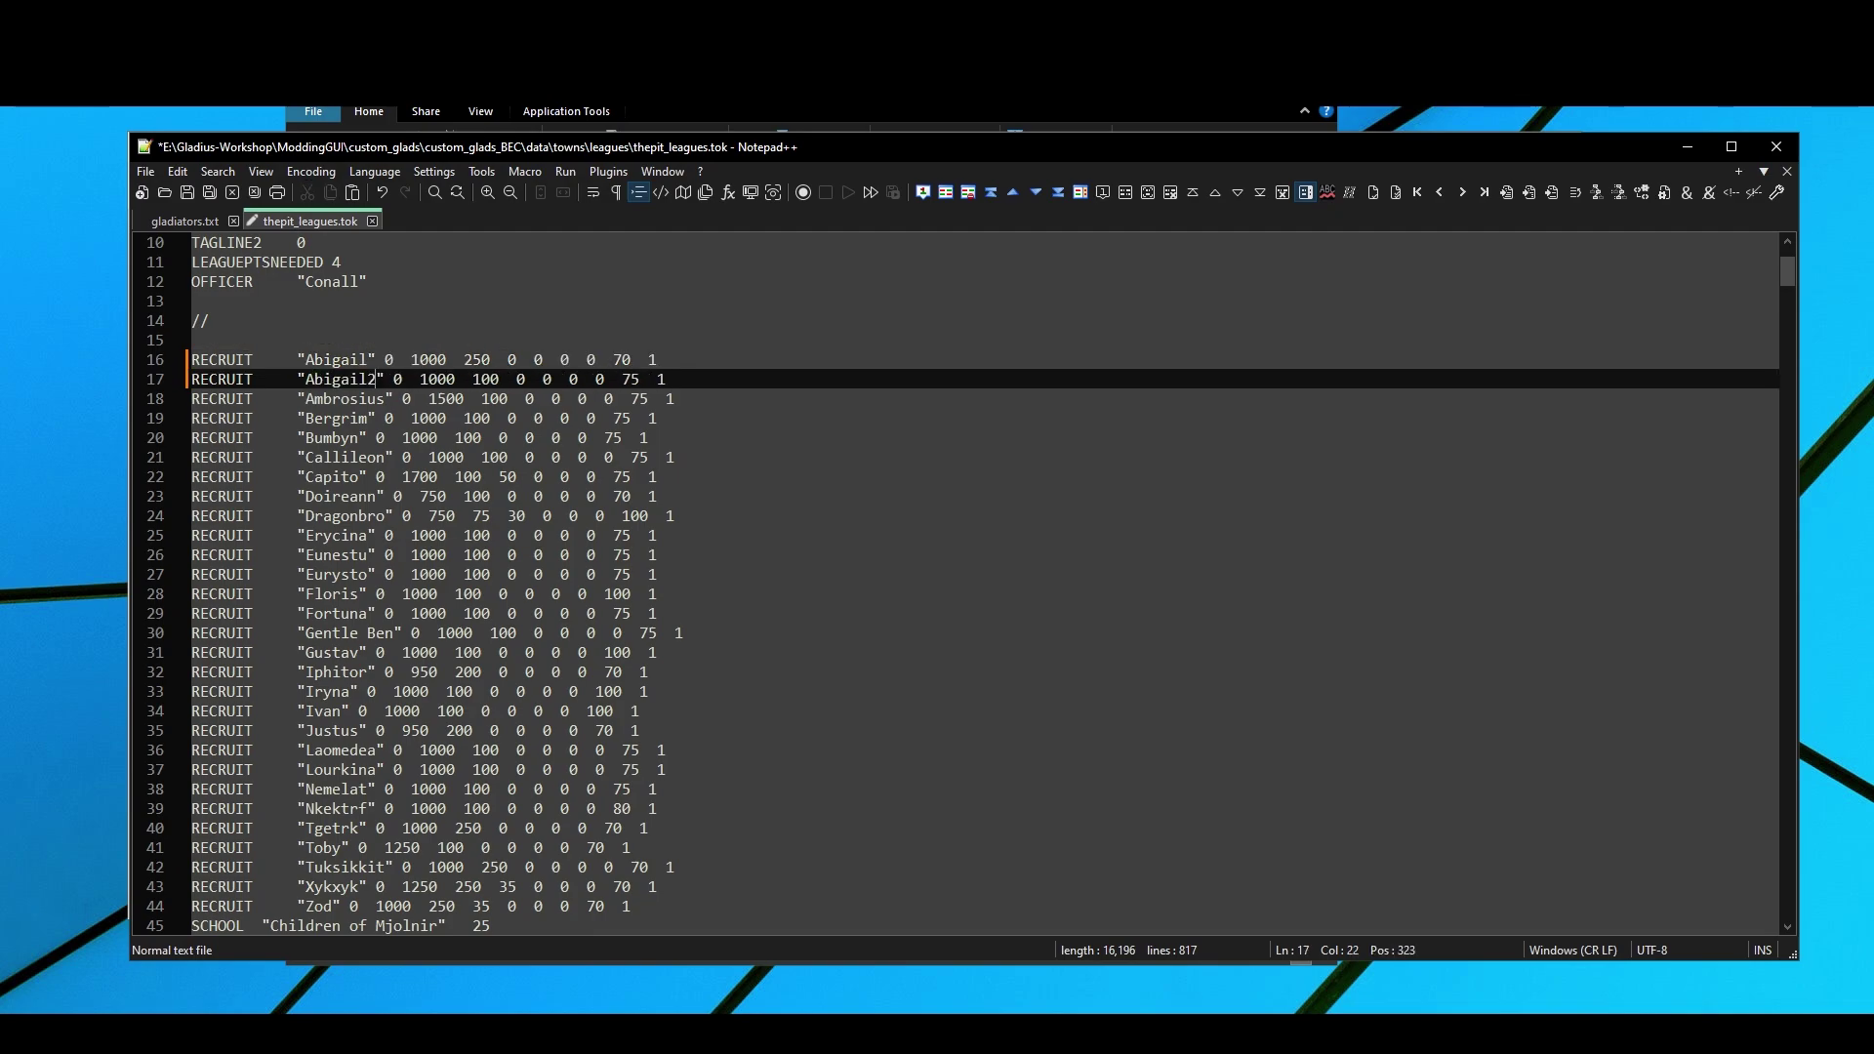
{"action": "left_click", "coordinate": [208, 220]}
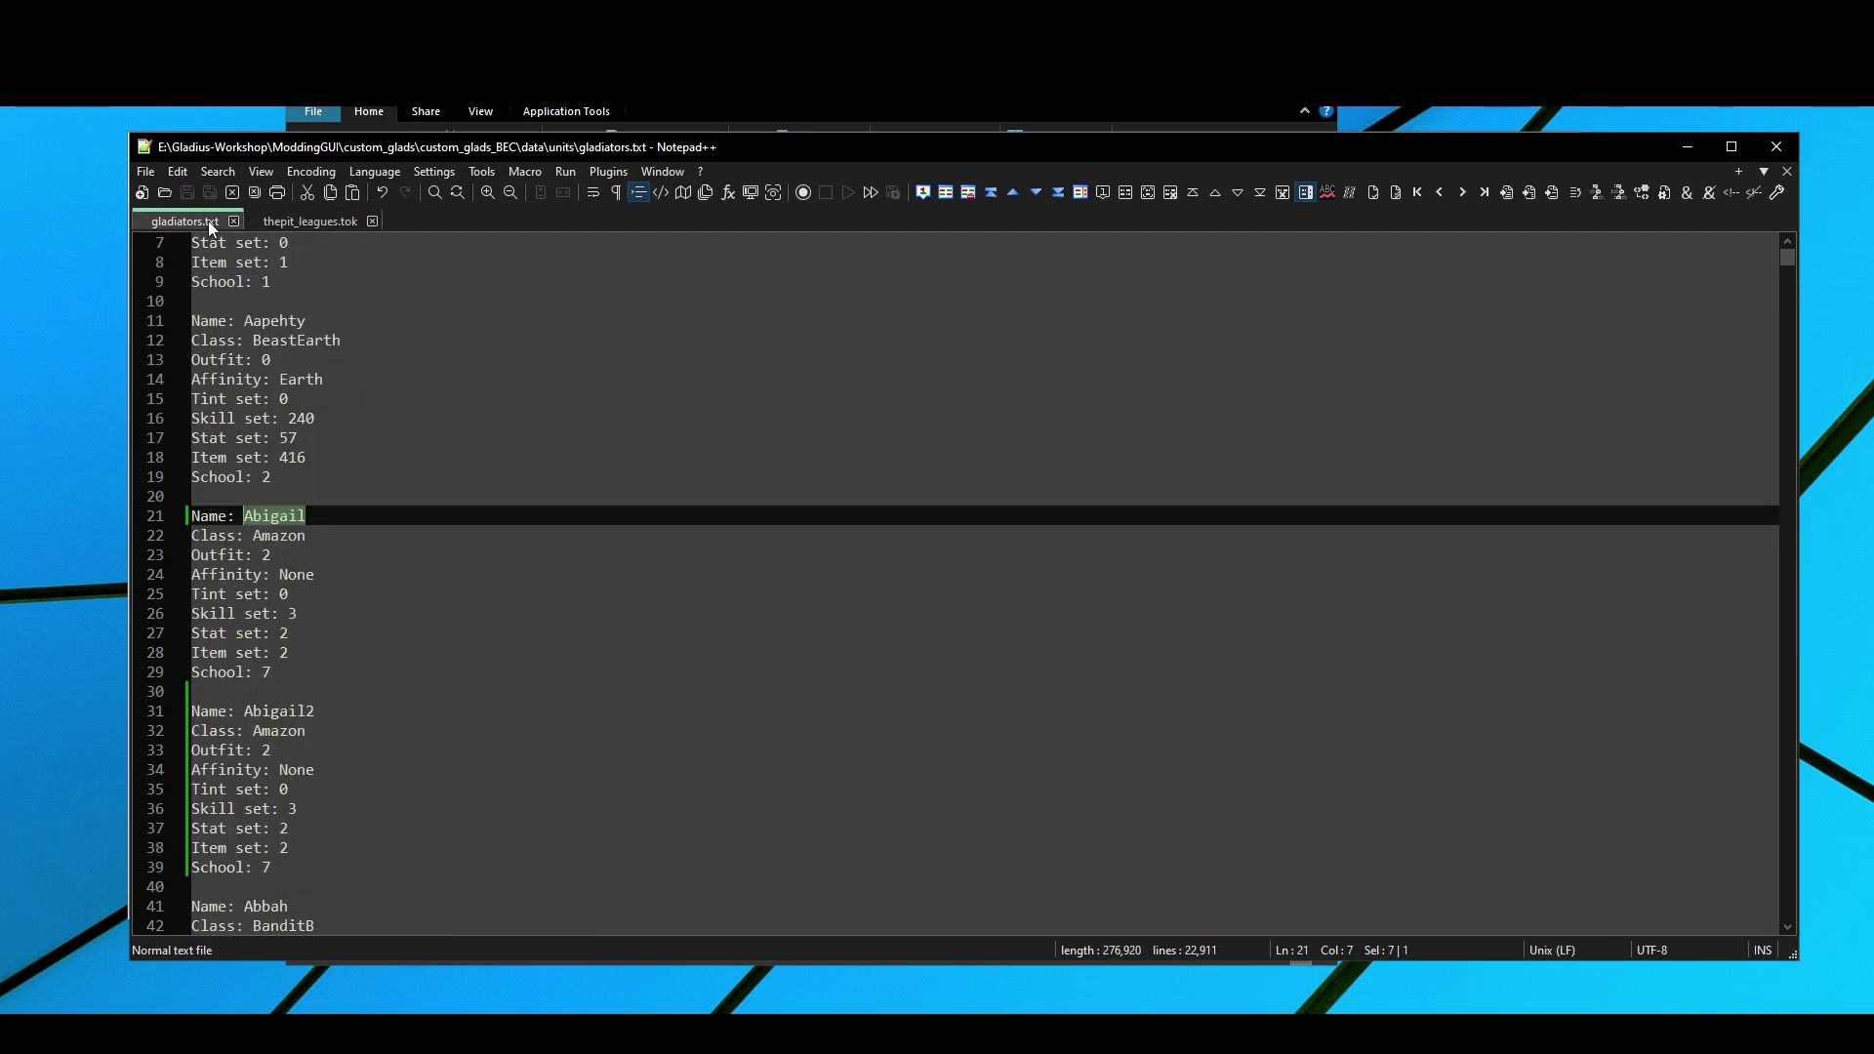
{"action": "left_click", "coordinate": [289, 219]}
{"action": "type", "text": "2"}
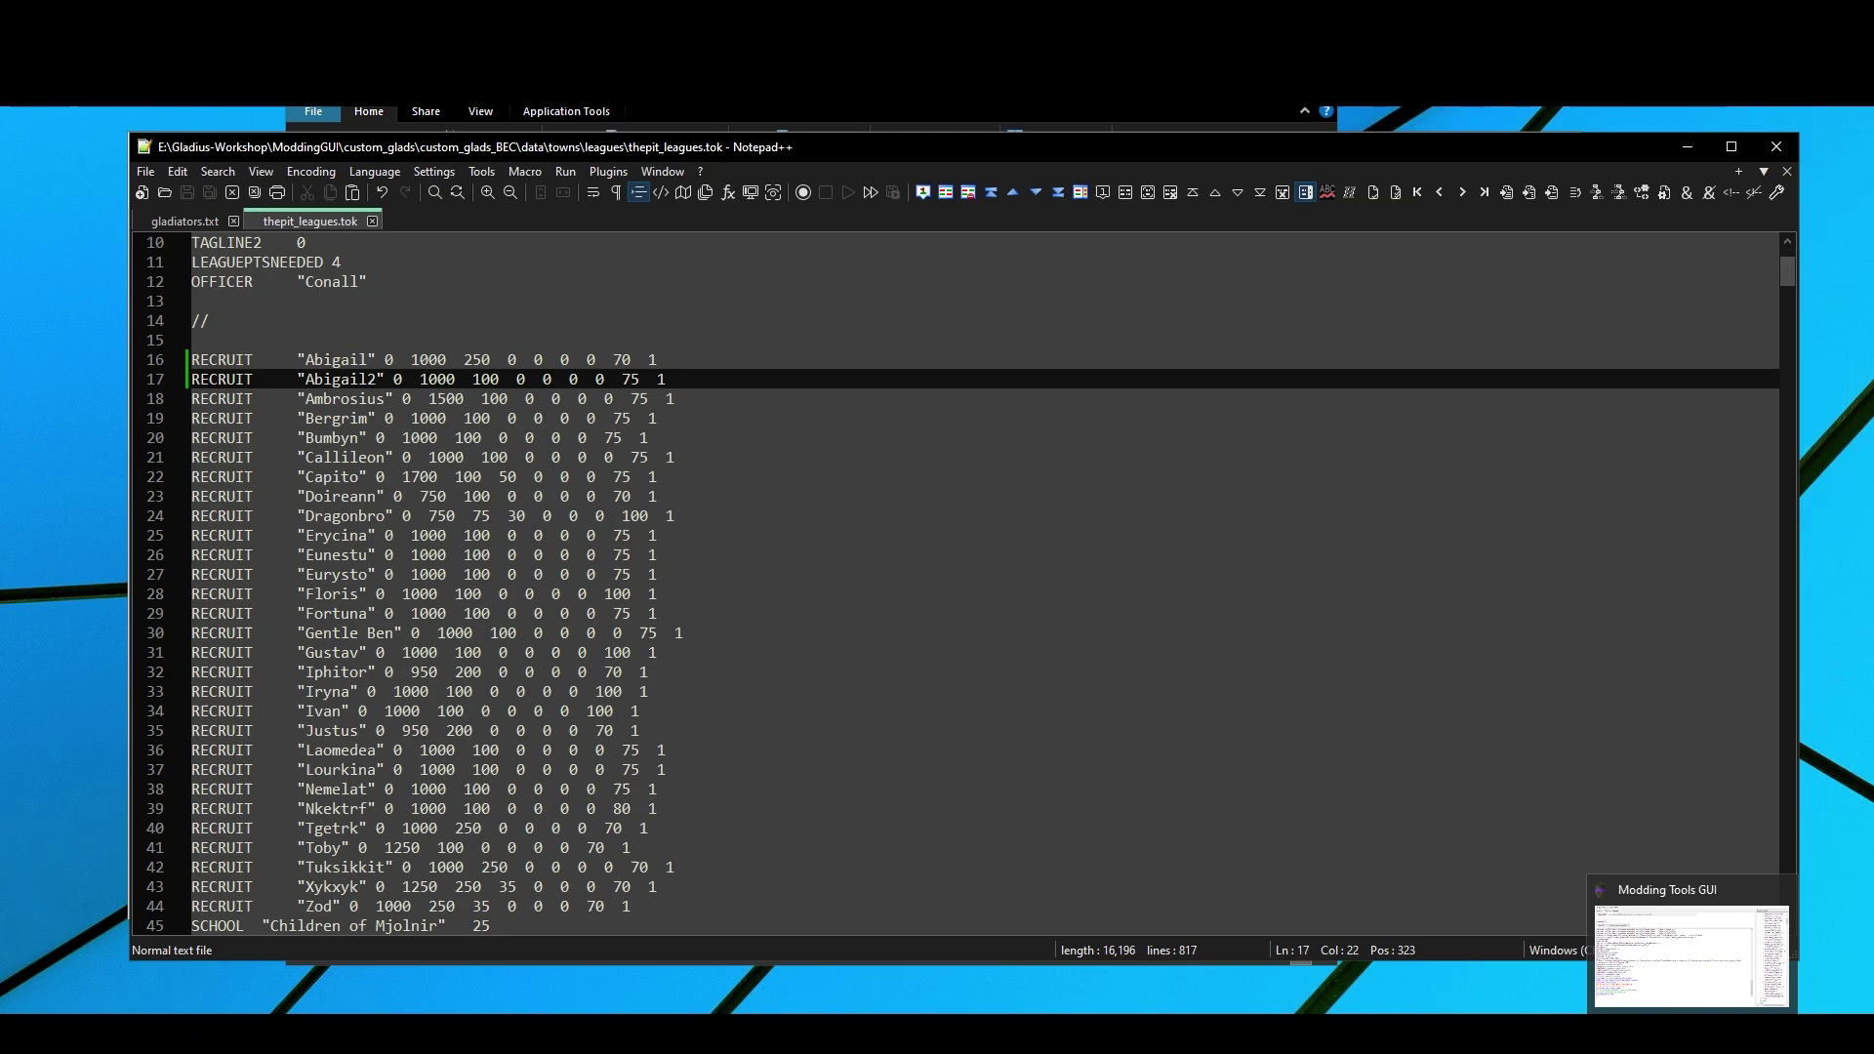
Step: Switch to Modding Tools GUI, show the packing settings for custom_glads, and collapse the project file tree to its root
{"action": "left_click", "coordinate": [1692, 1035]}
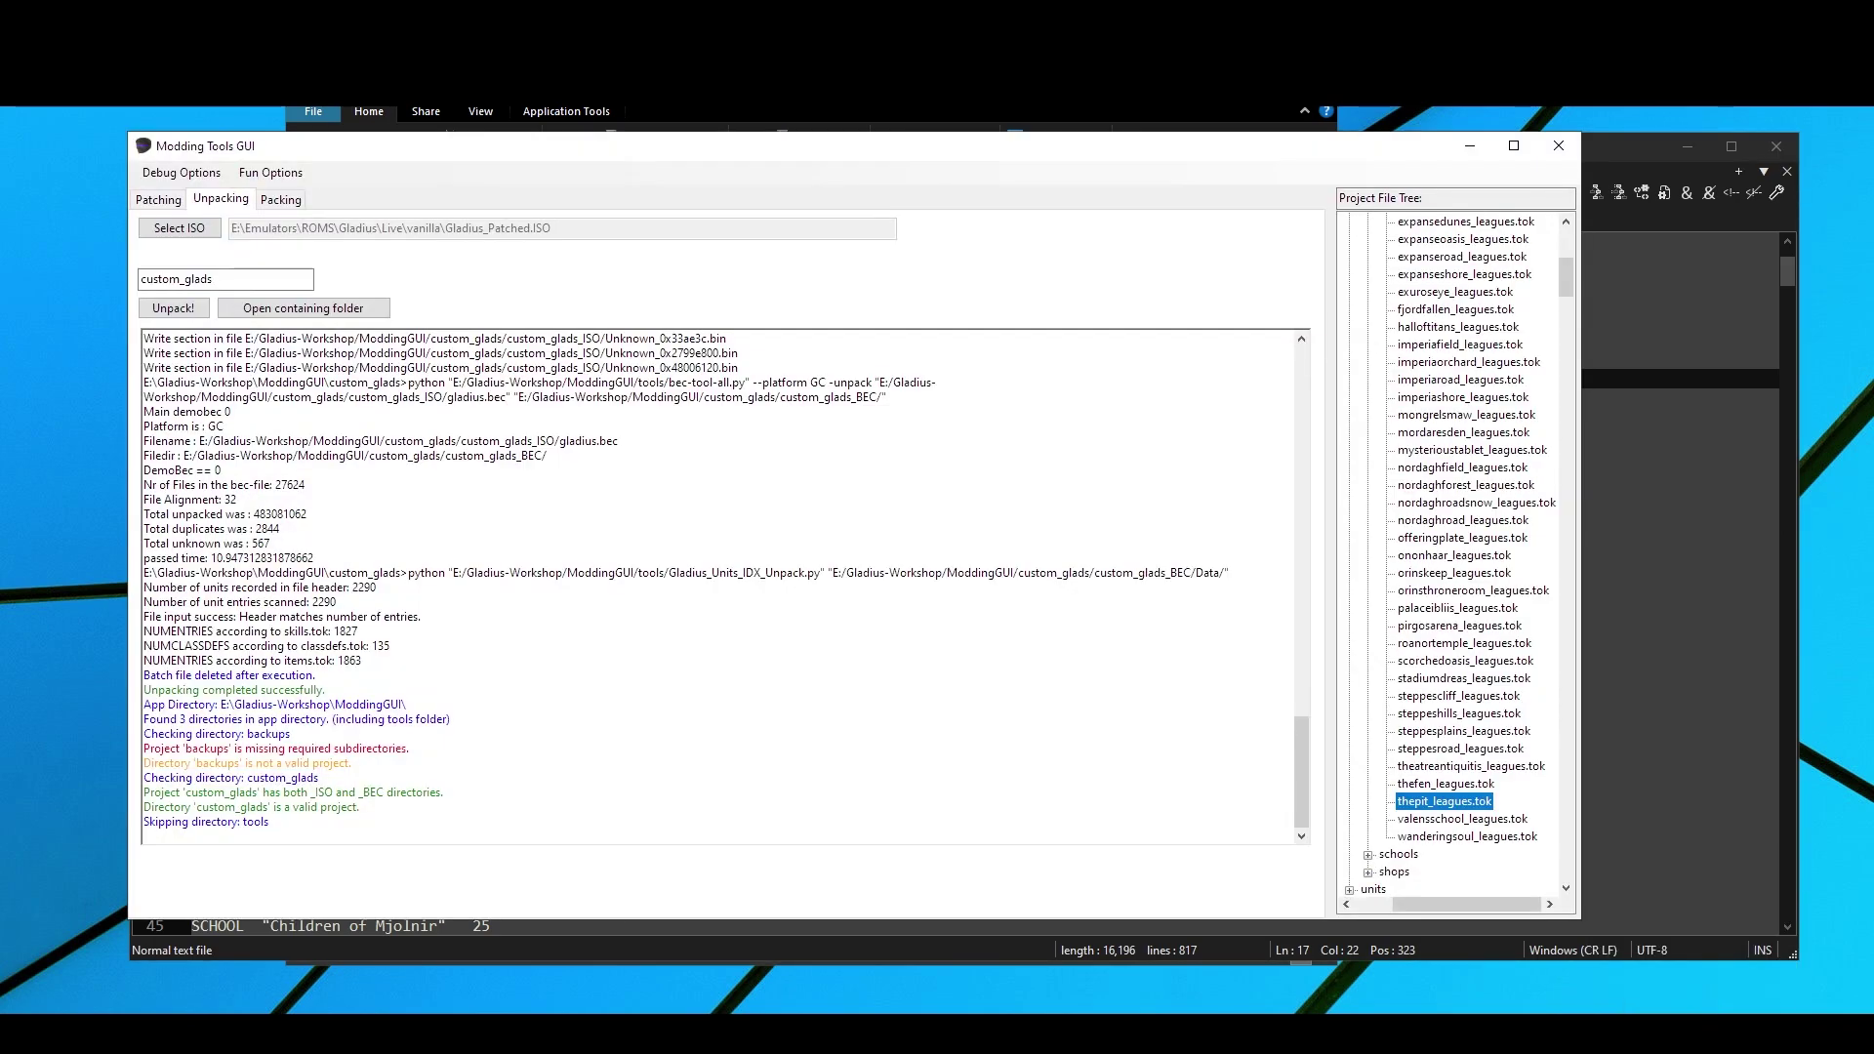
{"action": "left_click", "coordinate": [283, 200]}
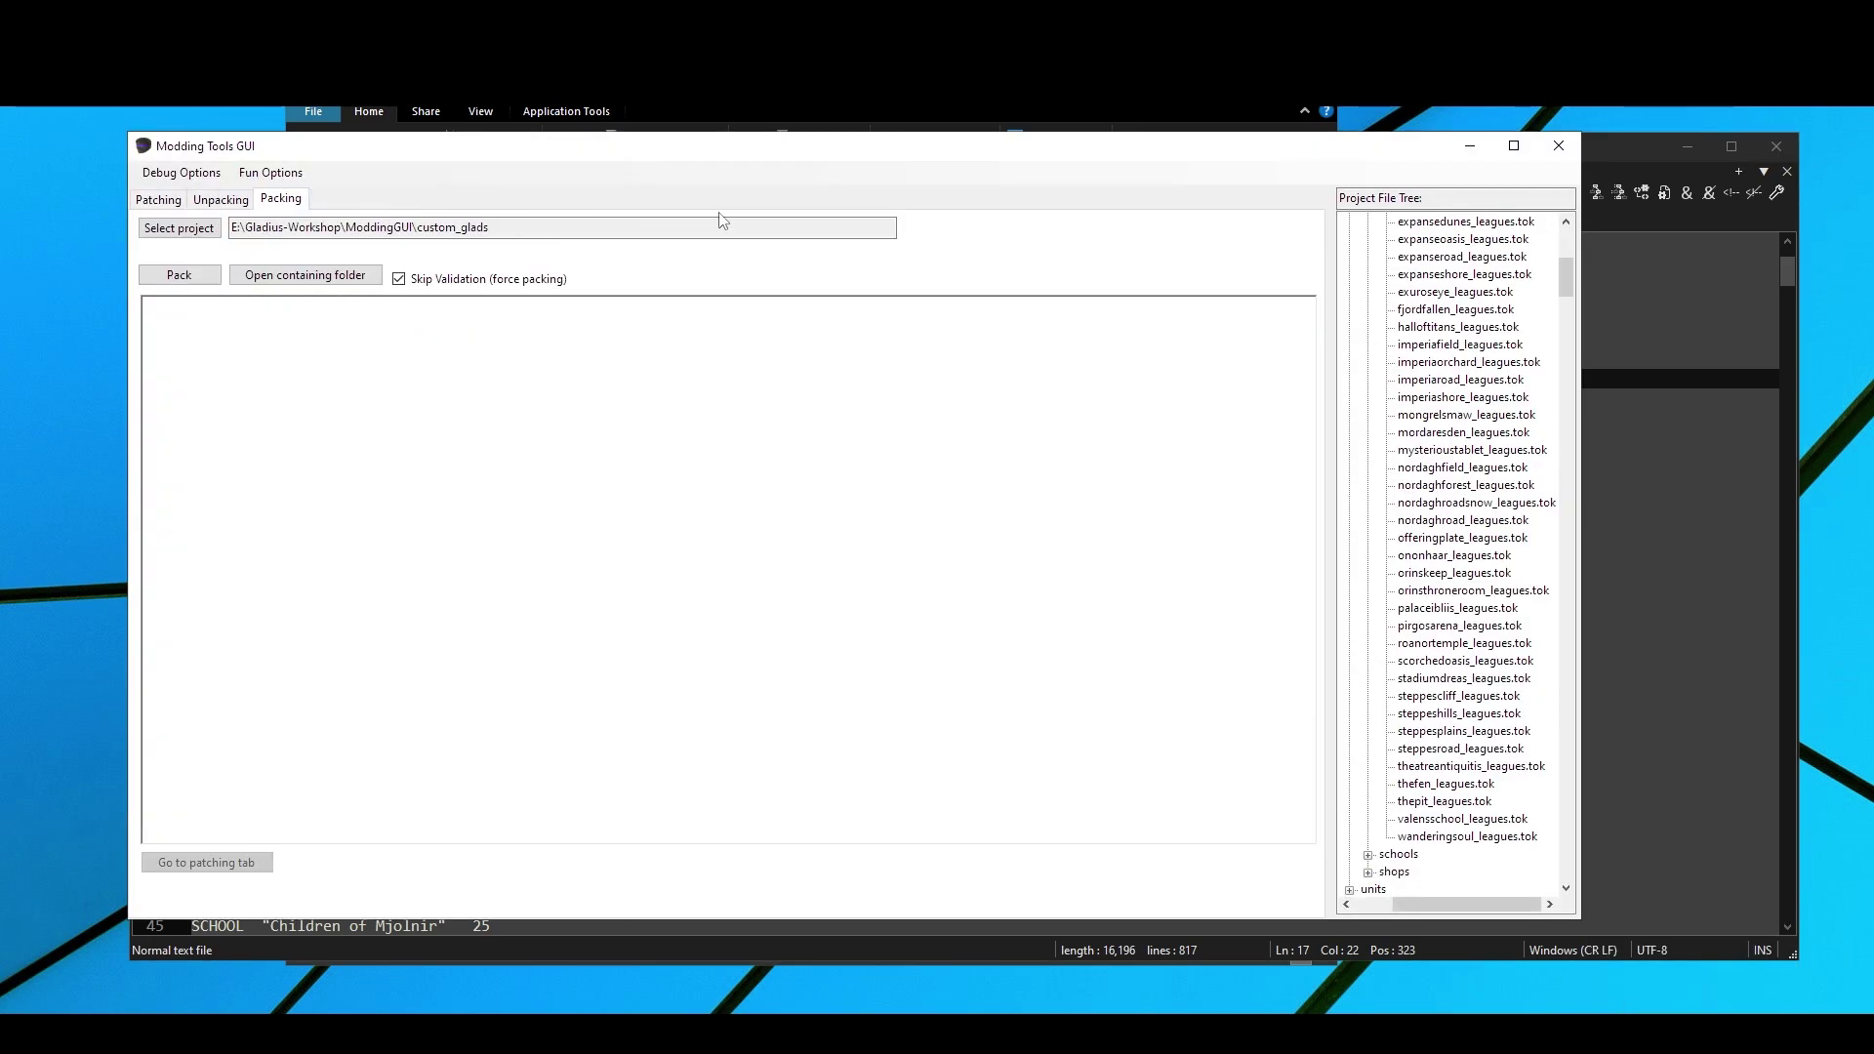
{"action": "scroll", "coordinate": [1454, 365], "scroll_direction": "up", "scroll_amount": 8}
{"action": "scroll", "coordinate": [1376, 308], "scroll_direction": "up", "scroll_amount": 2}
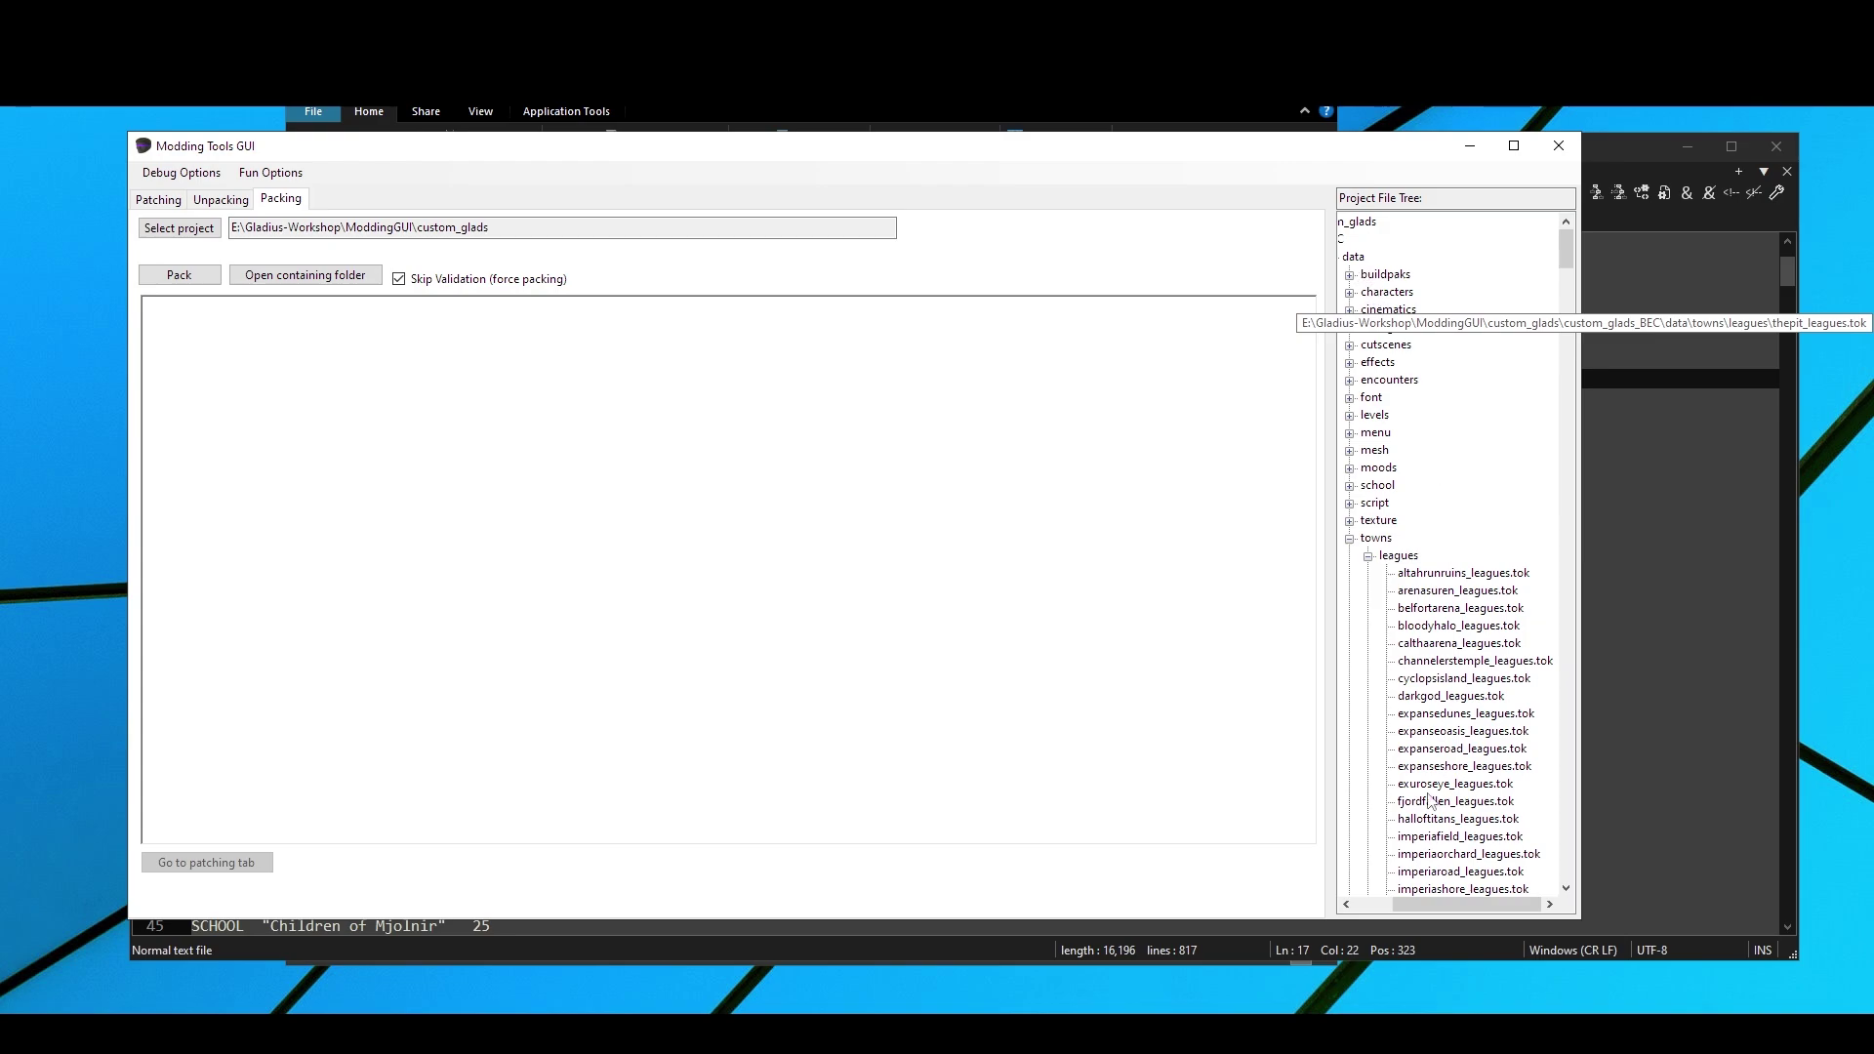
{"action": "left_click_drag", "start_coordinate": [1418, 904], "coordinate": [1387, 910]}
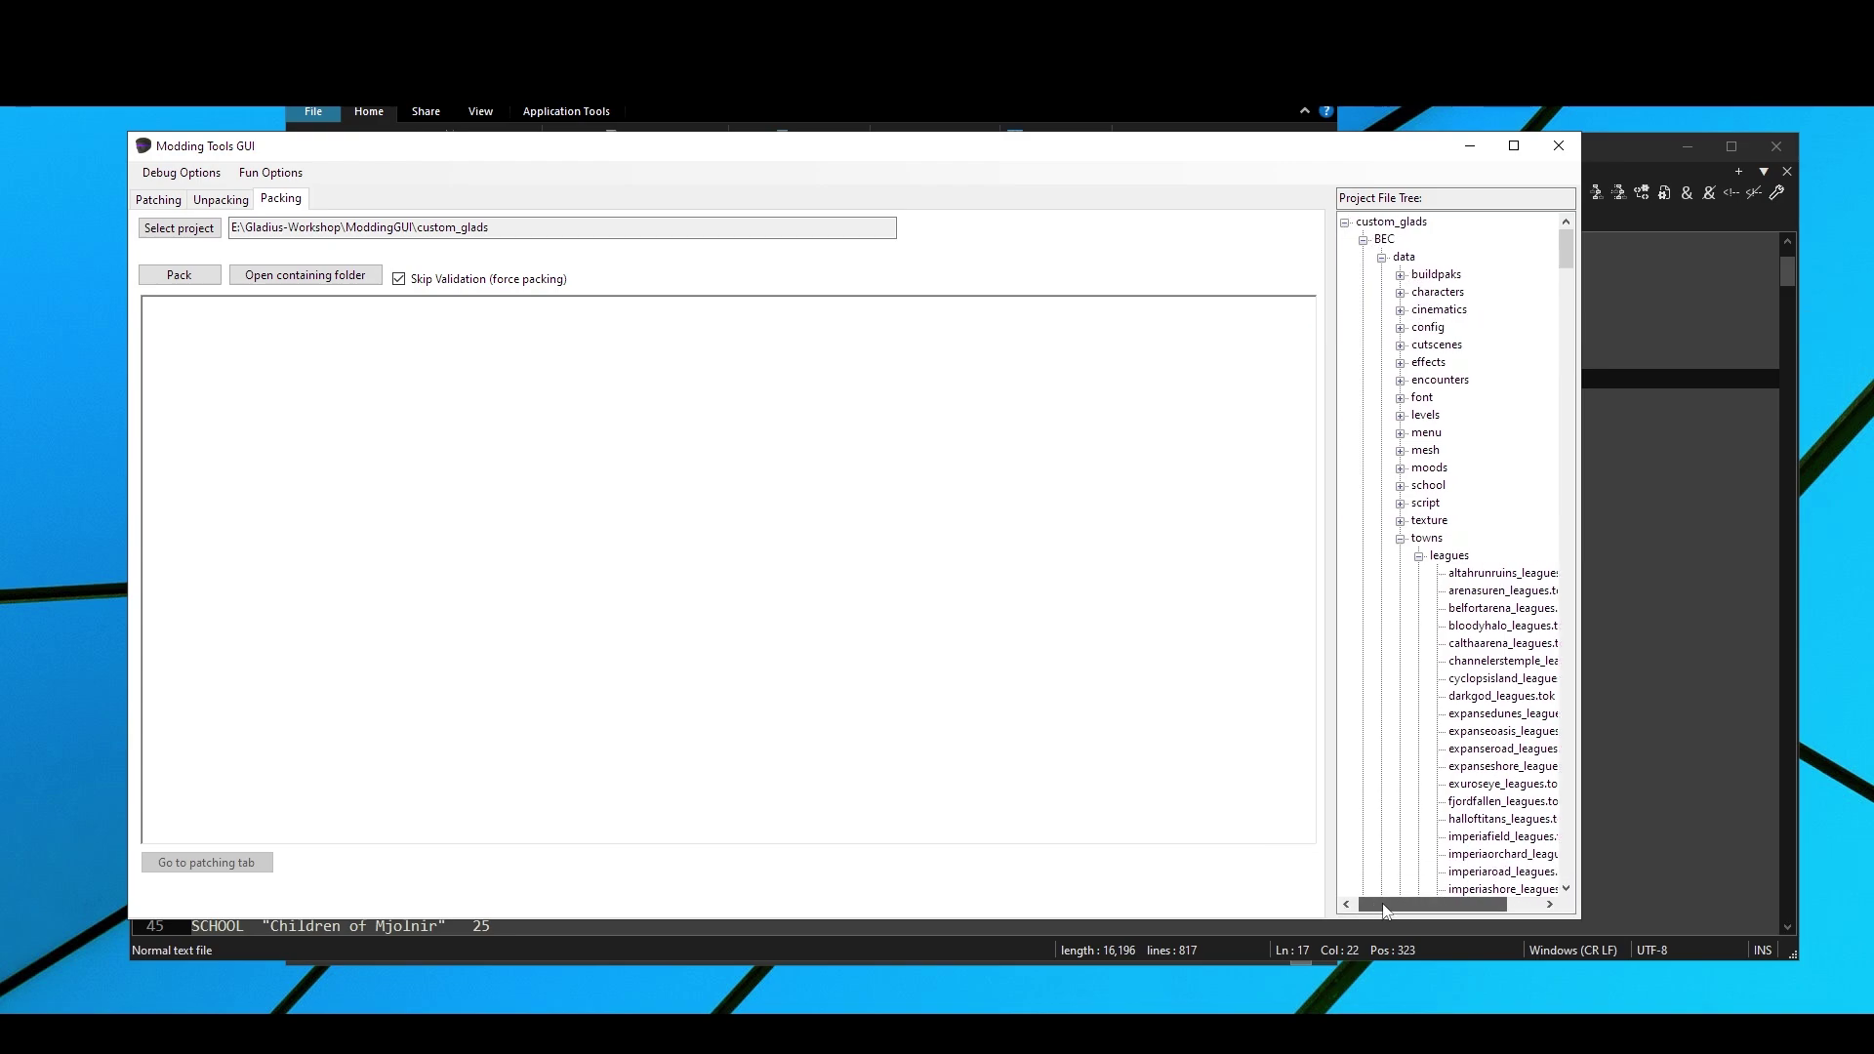
{"action": "left_click", "coordinate": [1369, 240]}
{"action": "left_click", "coordinate": [1350, 223]}
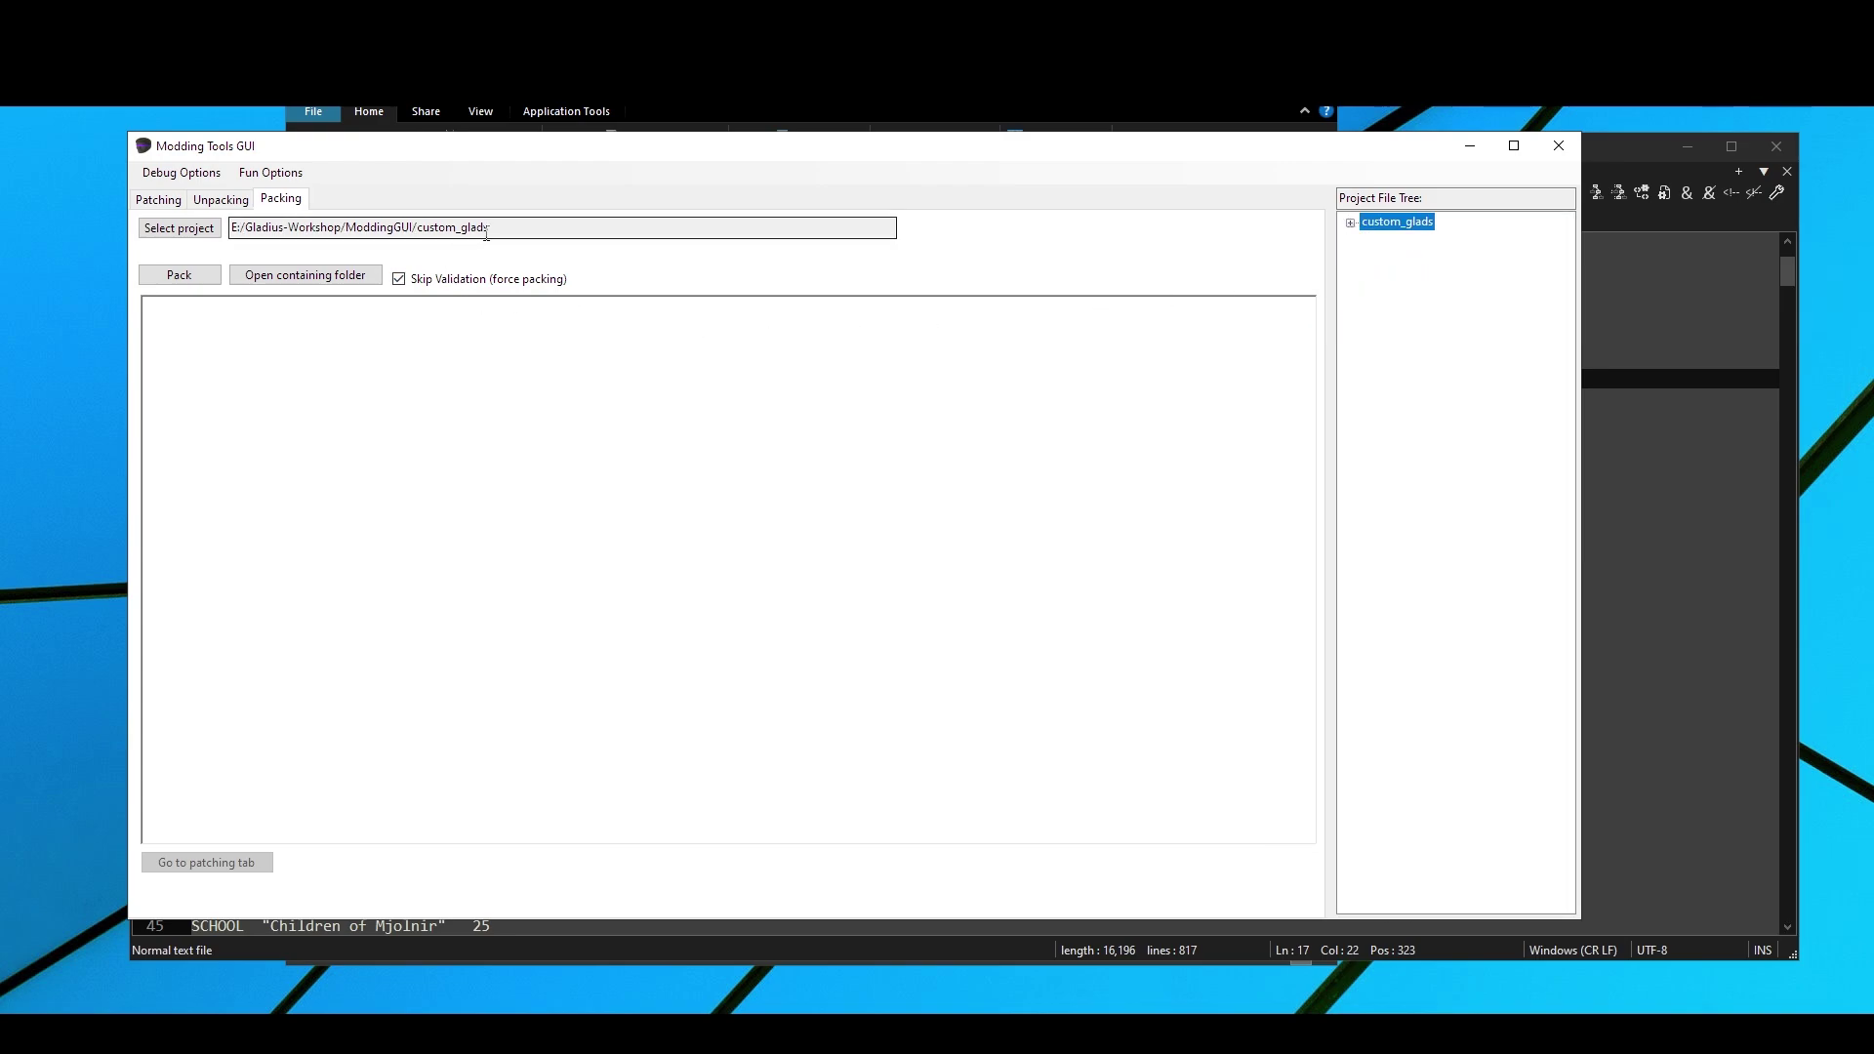
{"action": "left_click_drag", "start_coordinate": [490, 229], "coordinate": [228, 231]}
{"action": "left_click", "coordinate": [537, 226]}
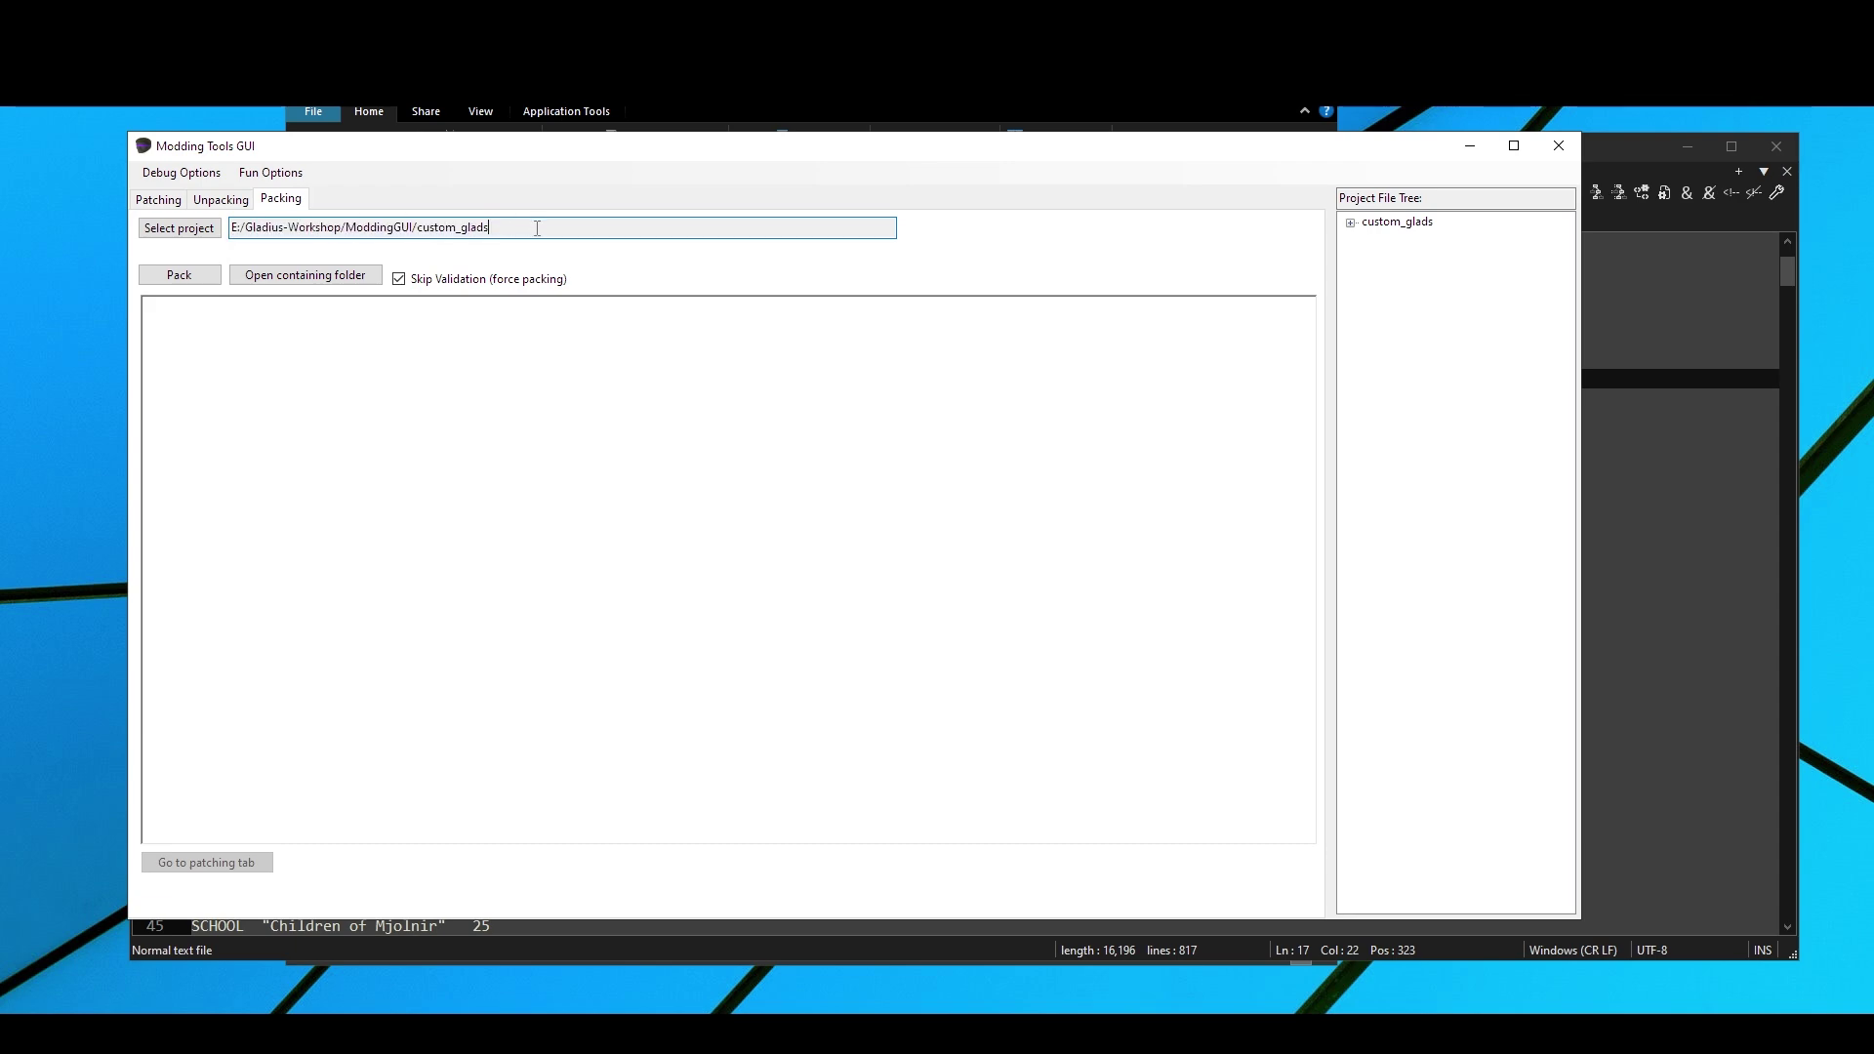
Step: Look at the Randomizer options and return to the packing settings
{"action": "left_click", "coordinate": [271, 173]}
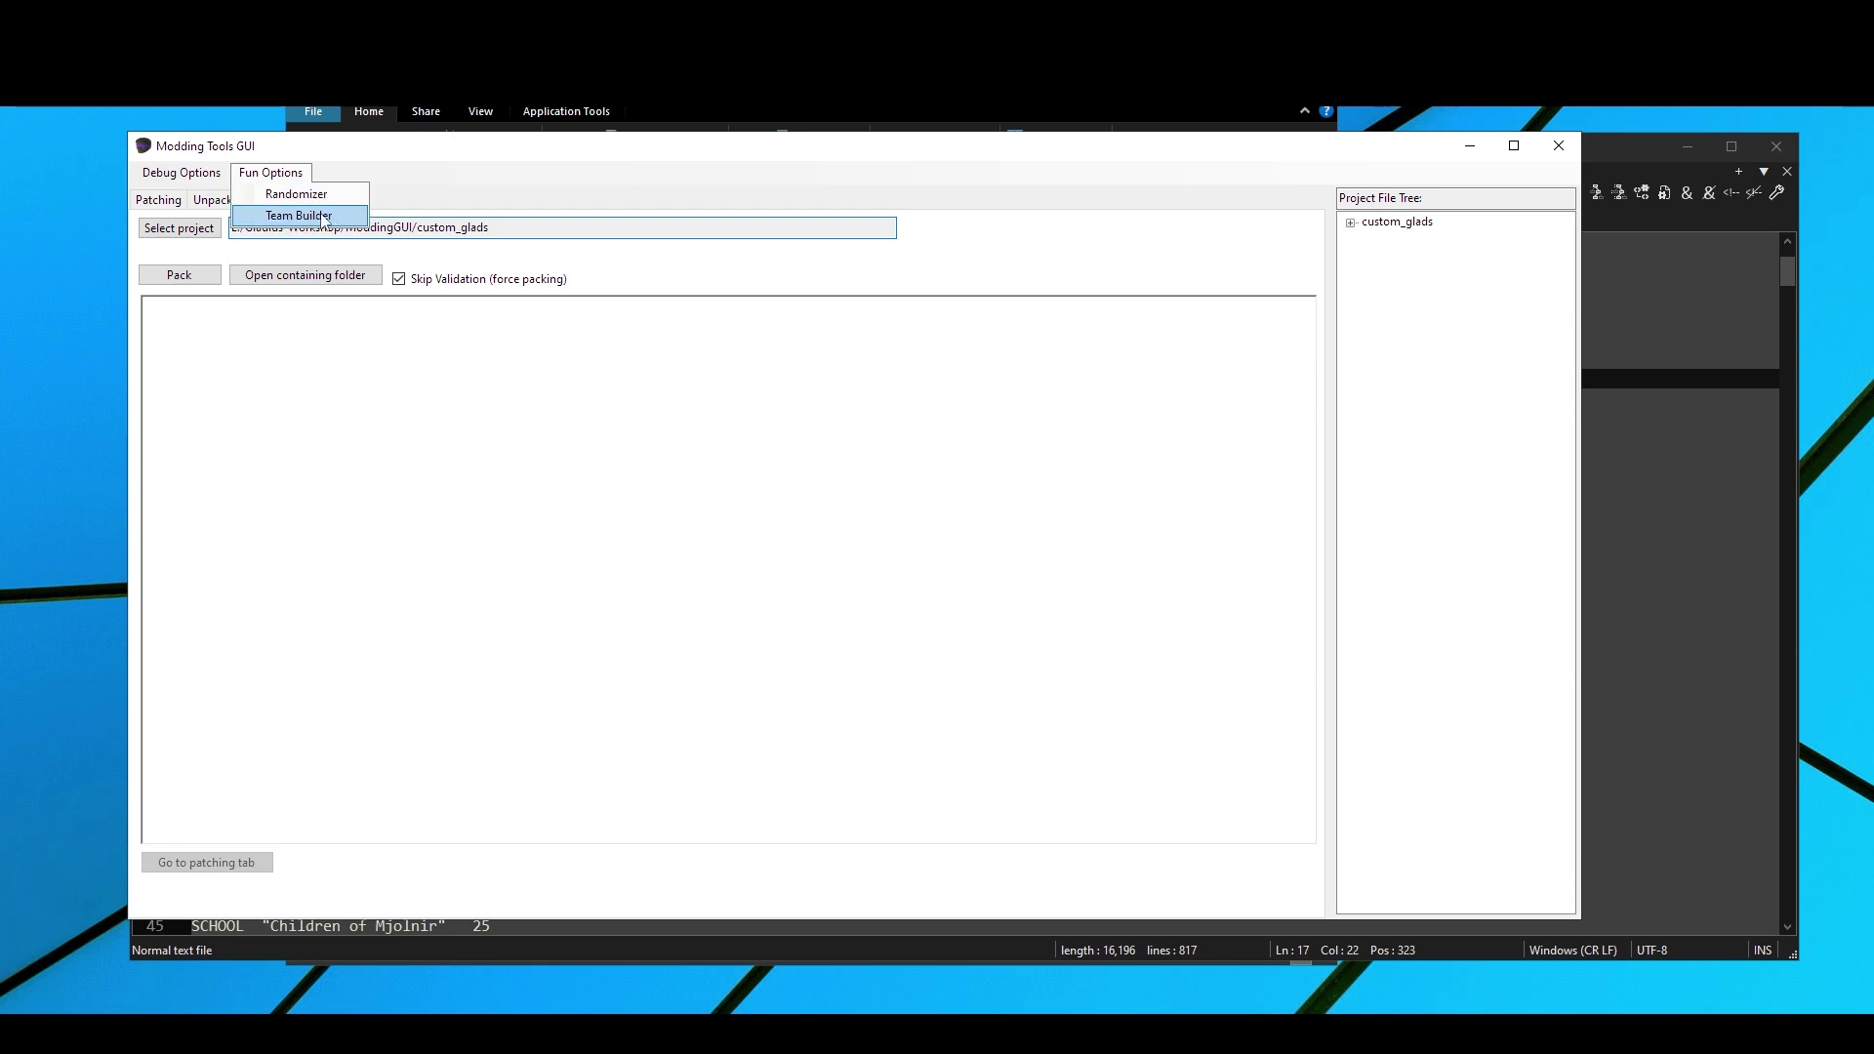
{"action": "left_click", "coordinate": [325, 202]}
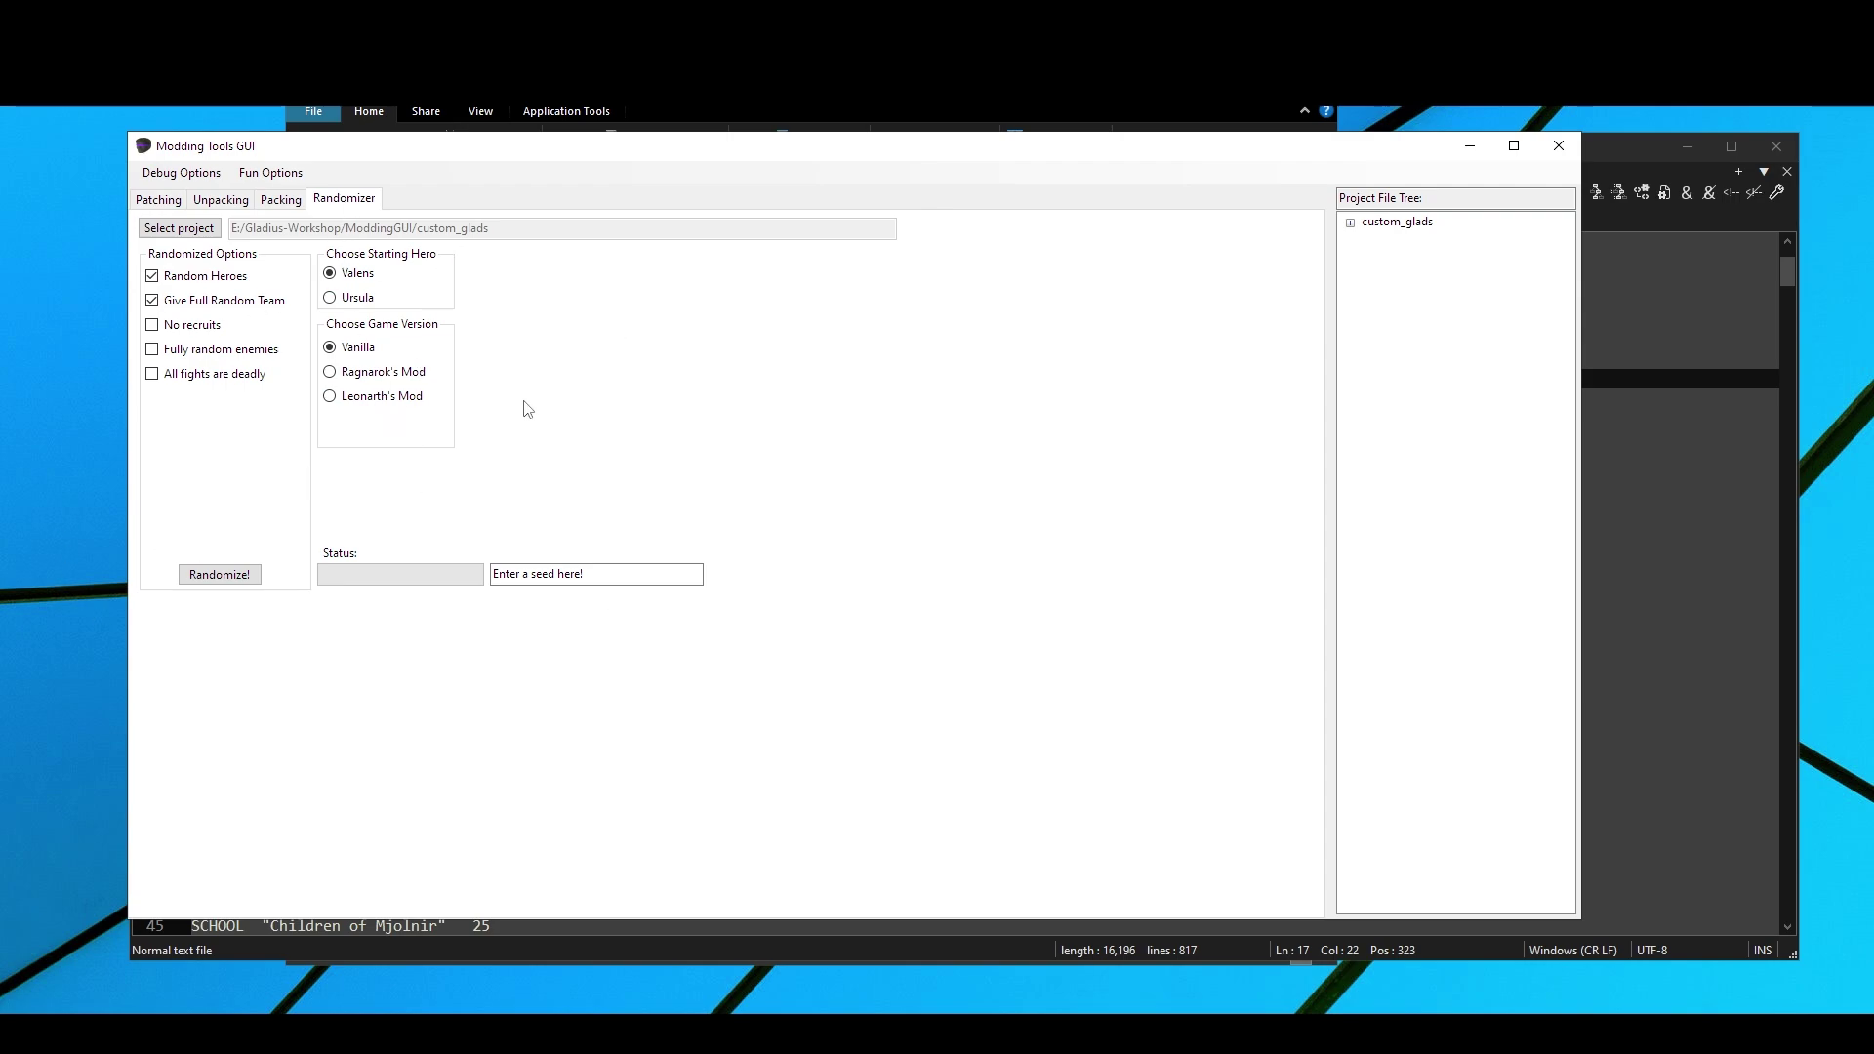
{"action": "left_click", "coordinate": [292, 203]}
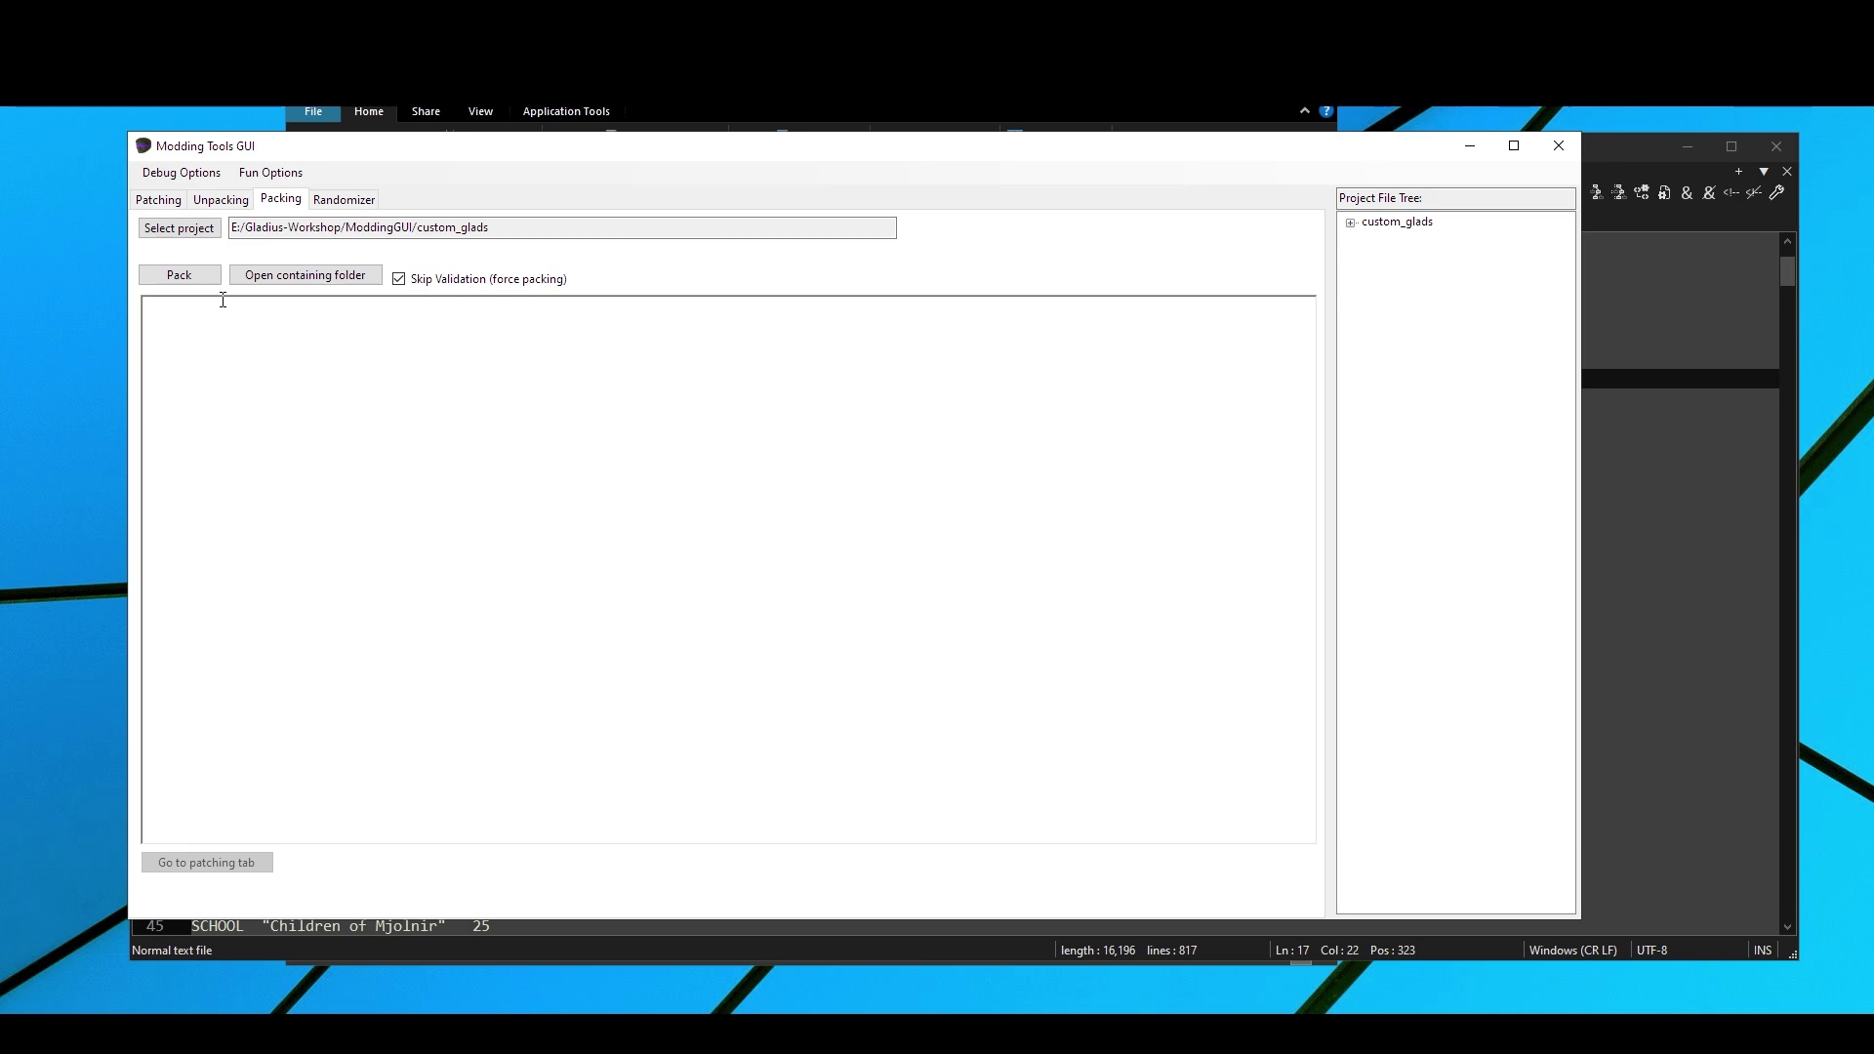
Step: Pack the custom_glads project with validation skipped and open its containing folder
{"action": "left_click_drag", "start_coordinate": [493, 227], "coordinate": [411, 227]}
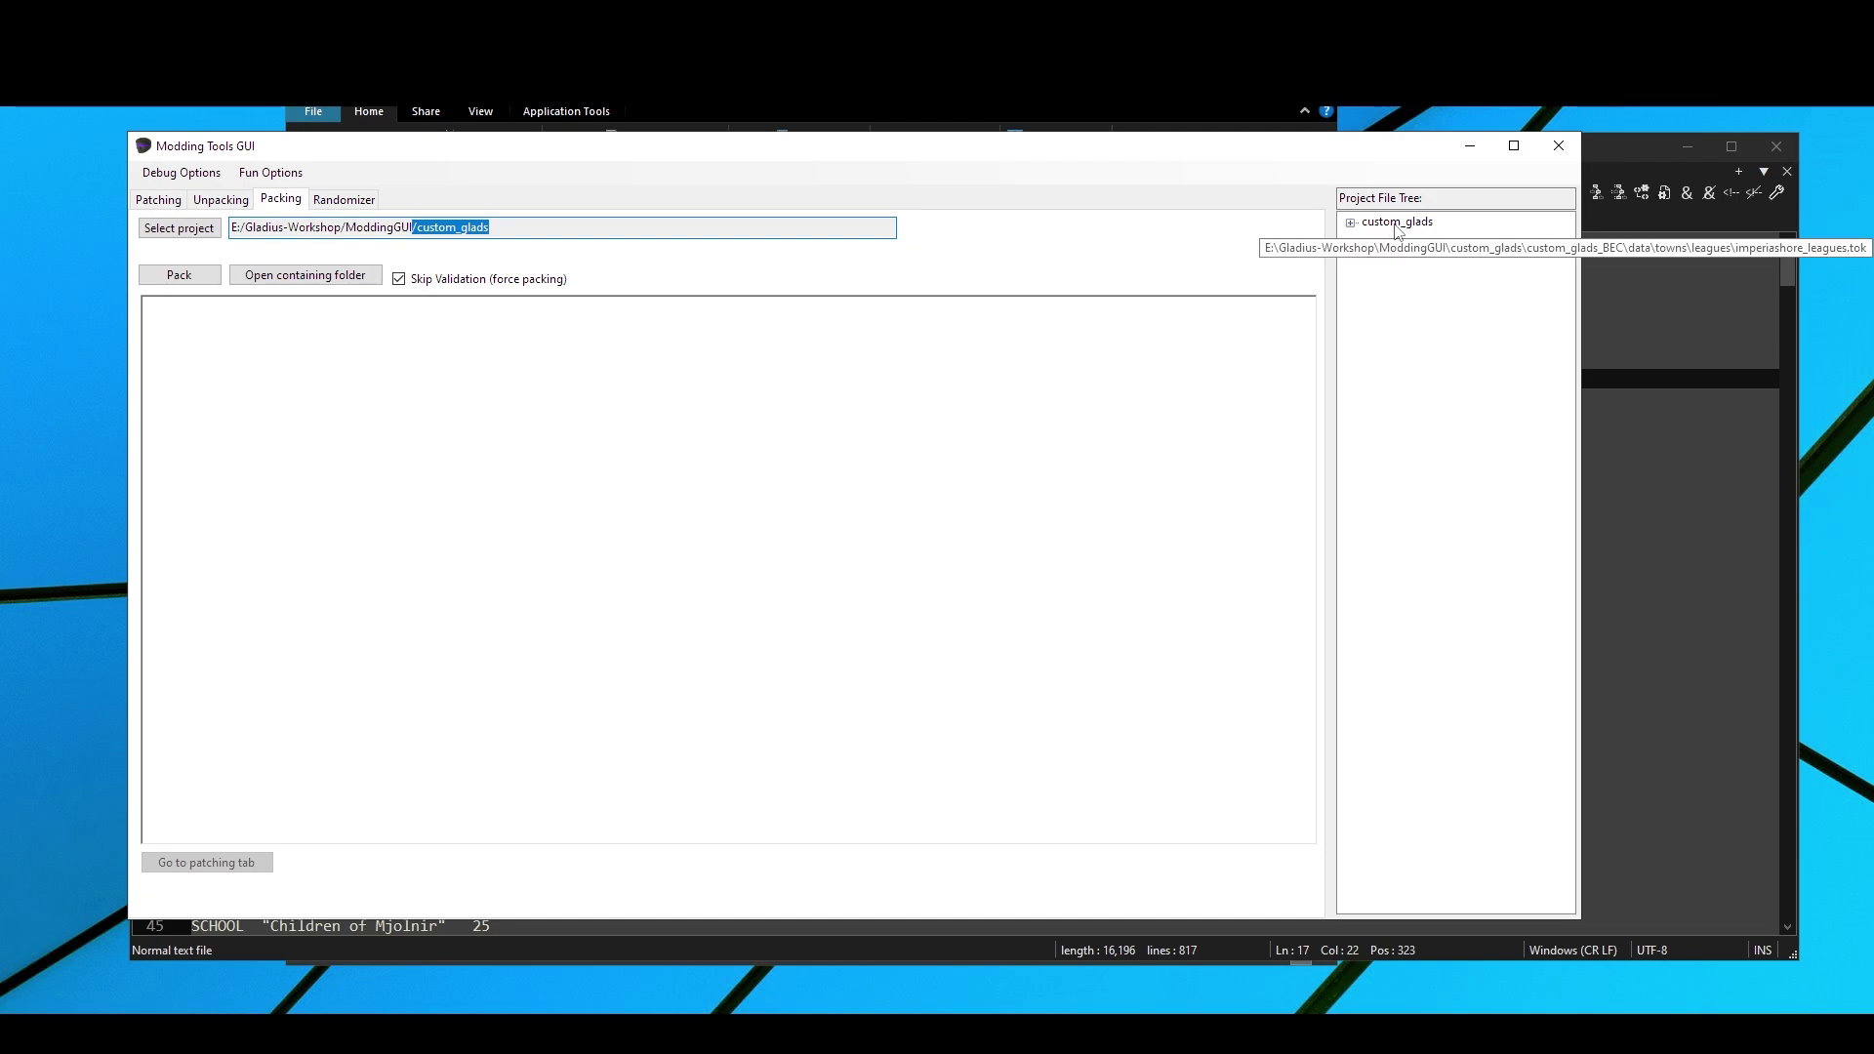
{"action": "left_click", "coordinate": [208, 283]}
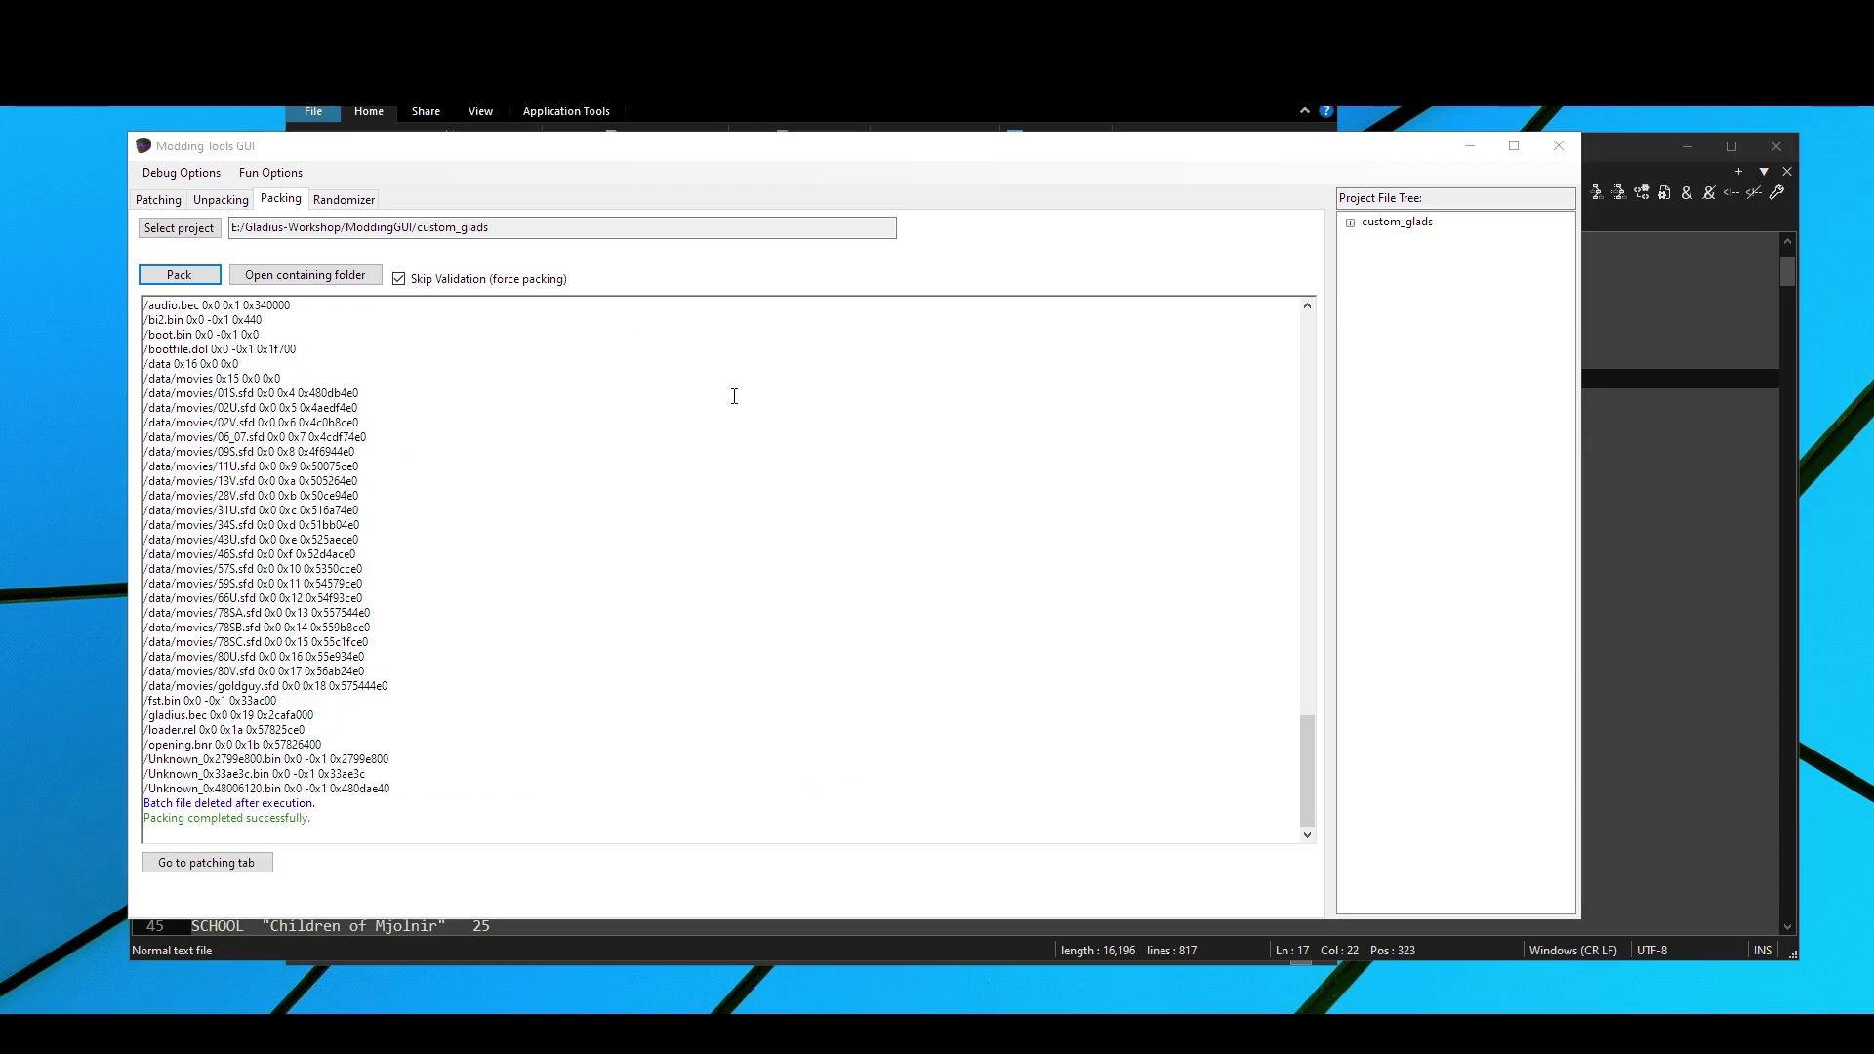
{"action": "left_click", "coordinate": [344, 827]}
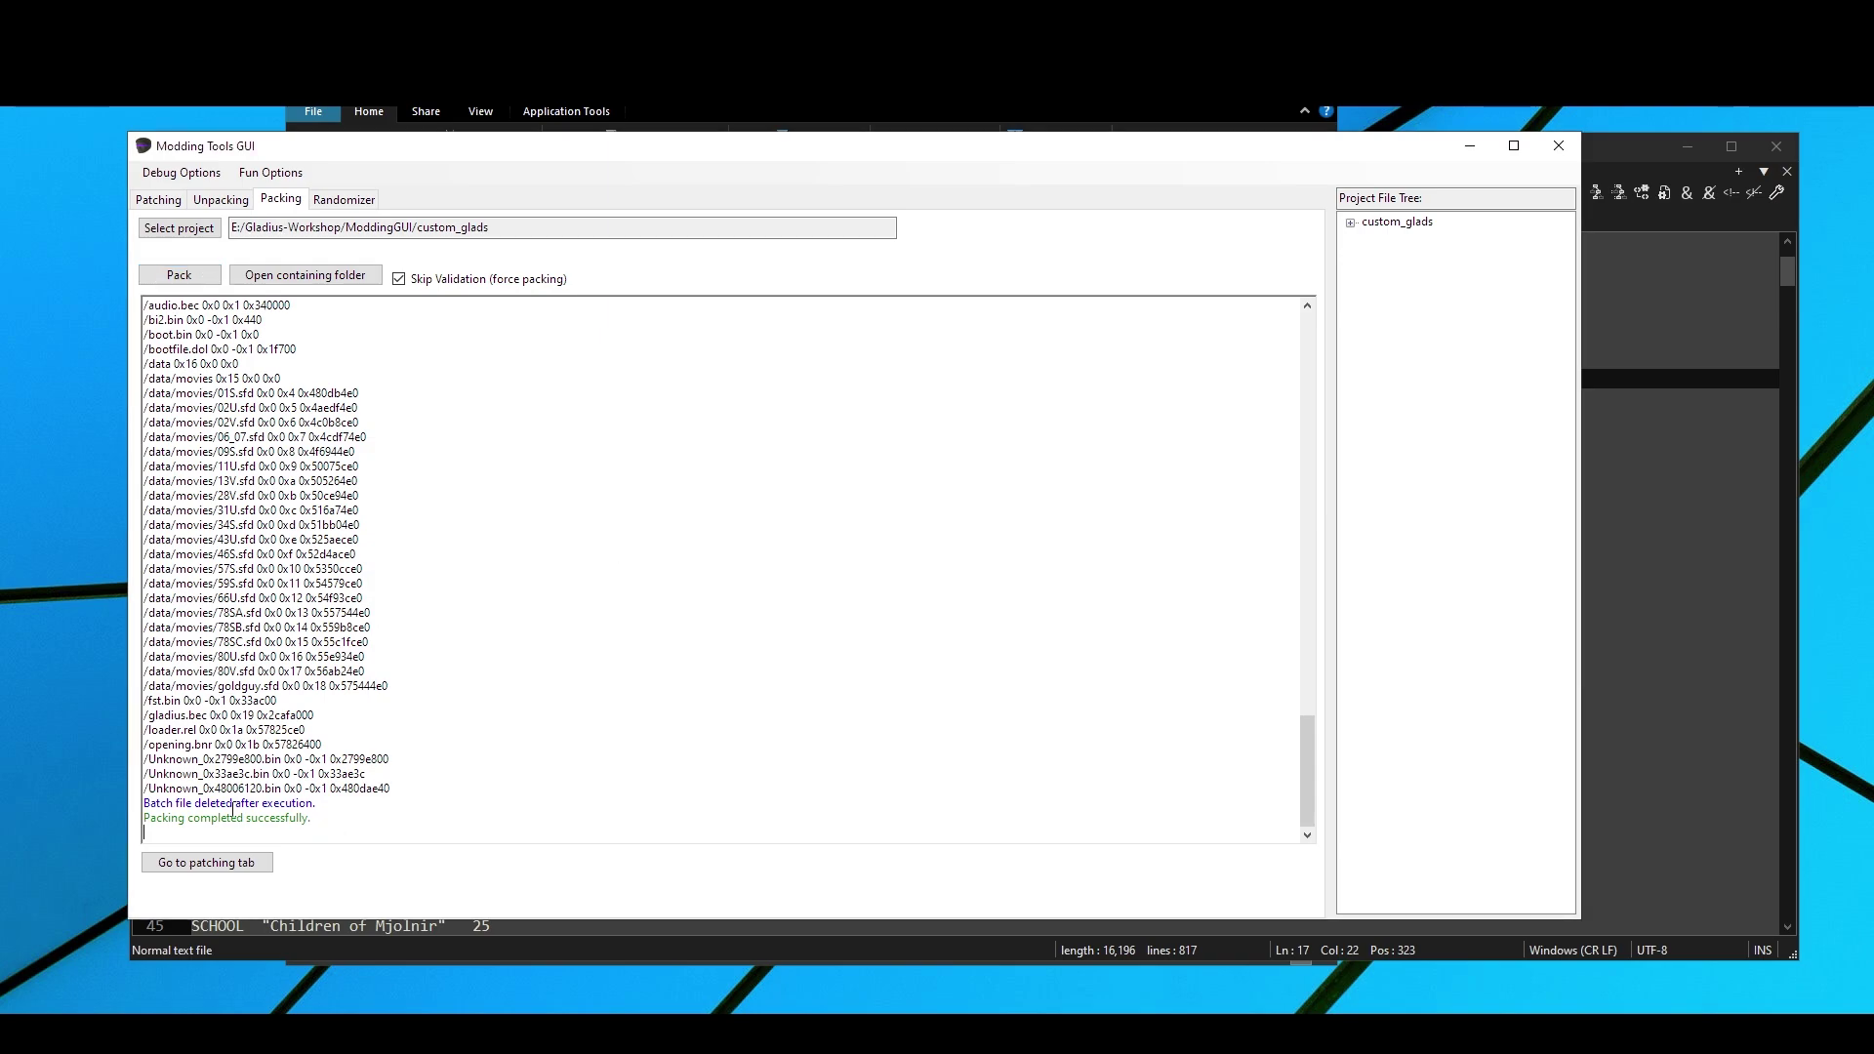
{"action": "left_click_drag", "start_coordinate": [168, 828], "coordinate": [143, 798]}
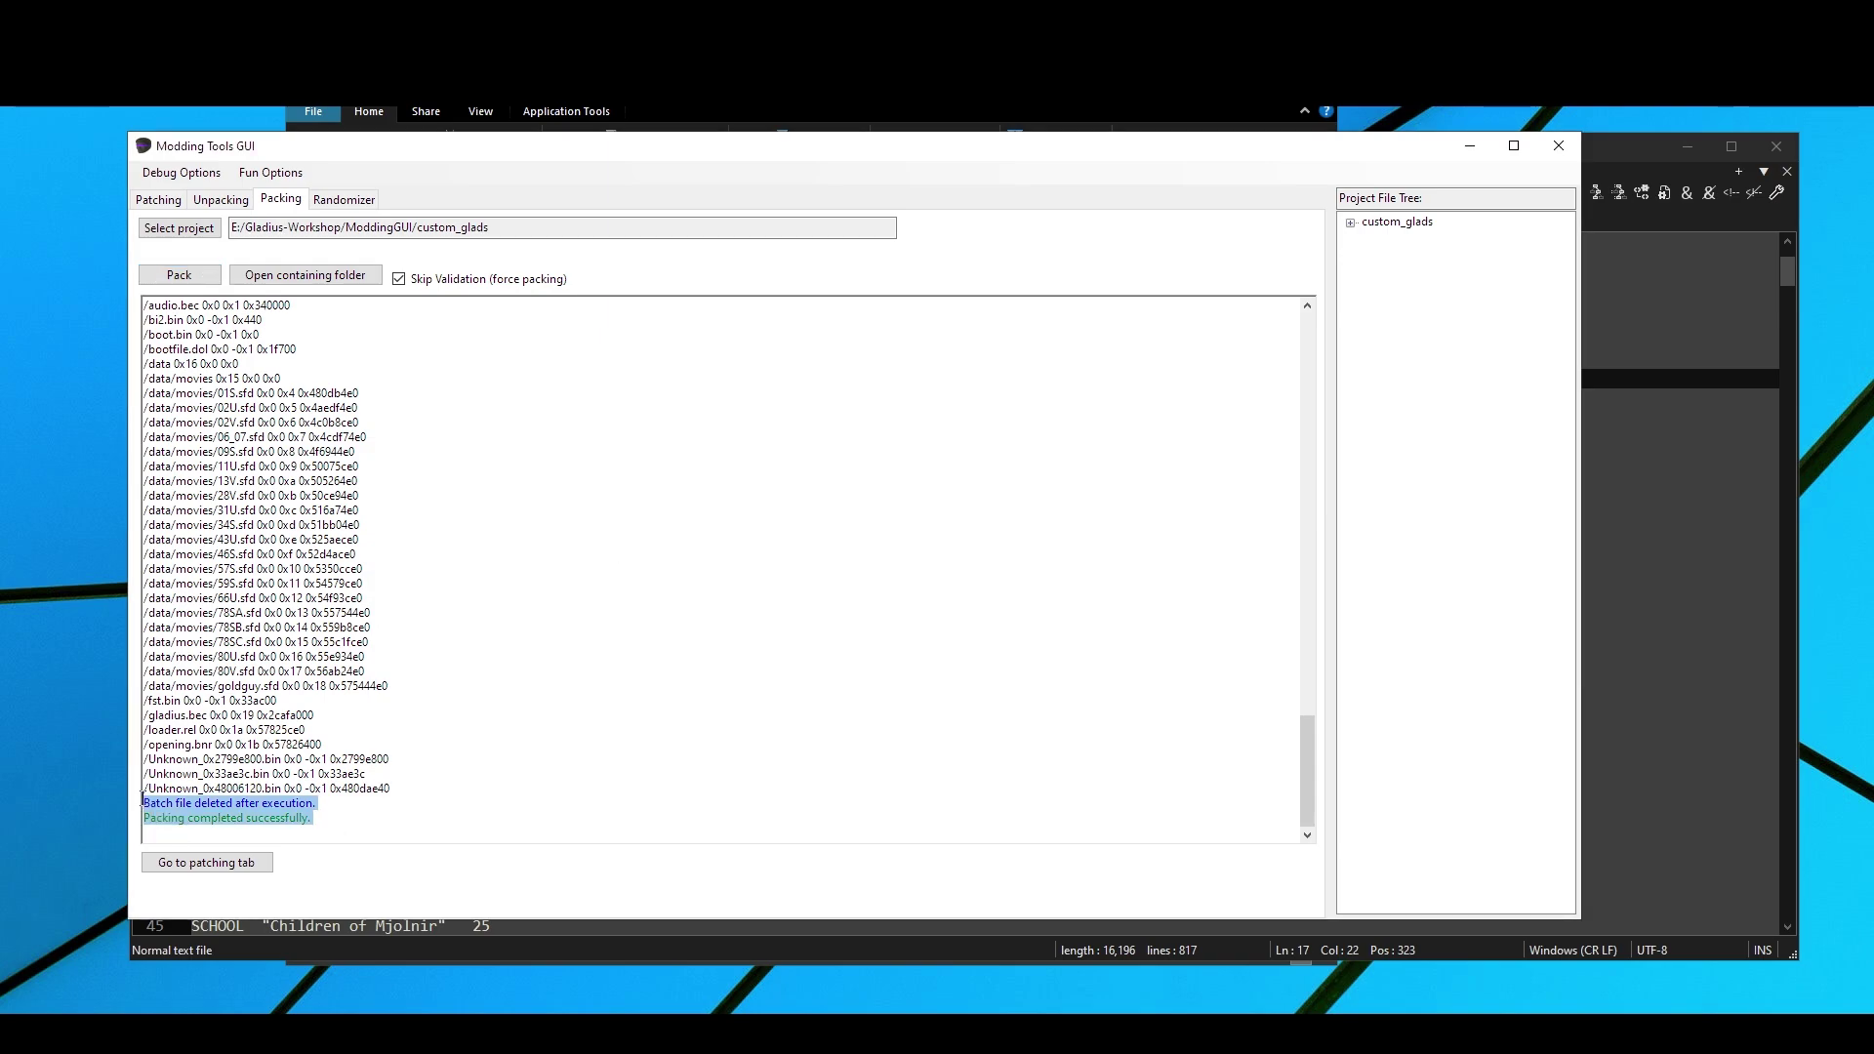
{"action": "left_click", "coordinate": [505, 790]}
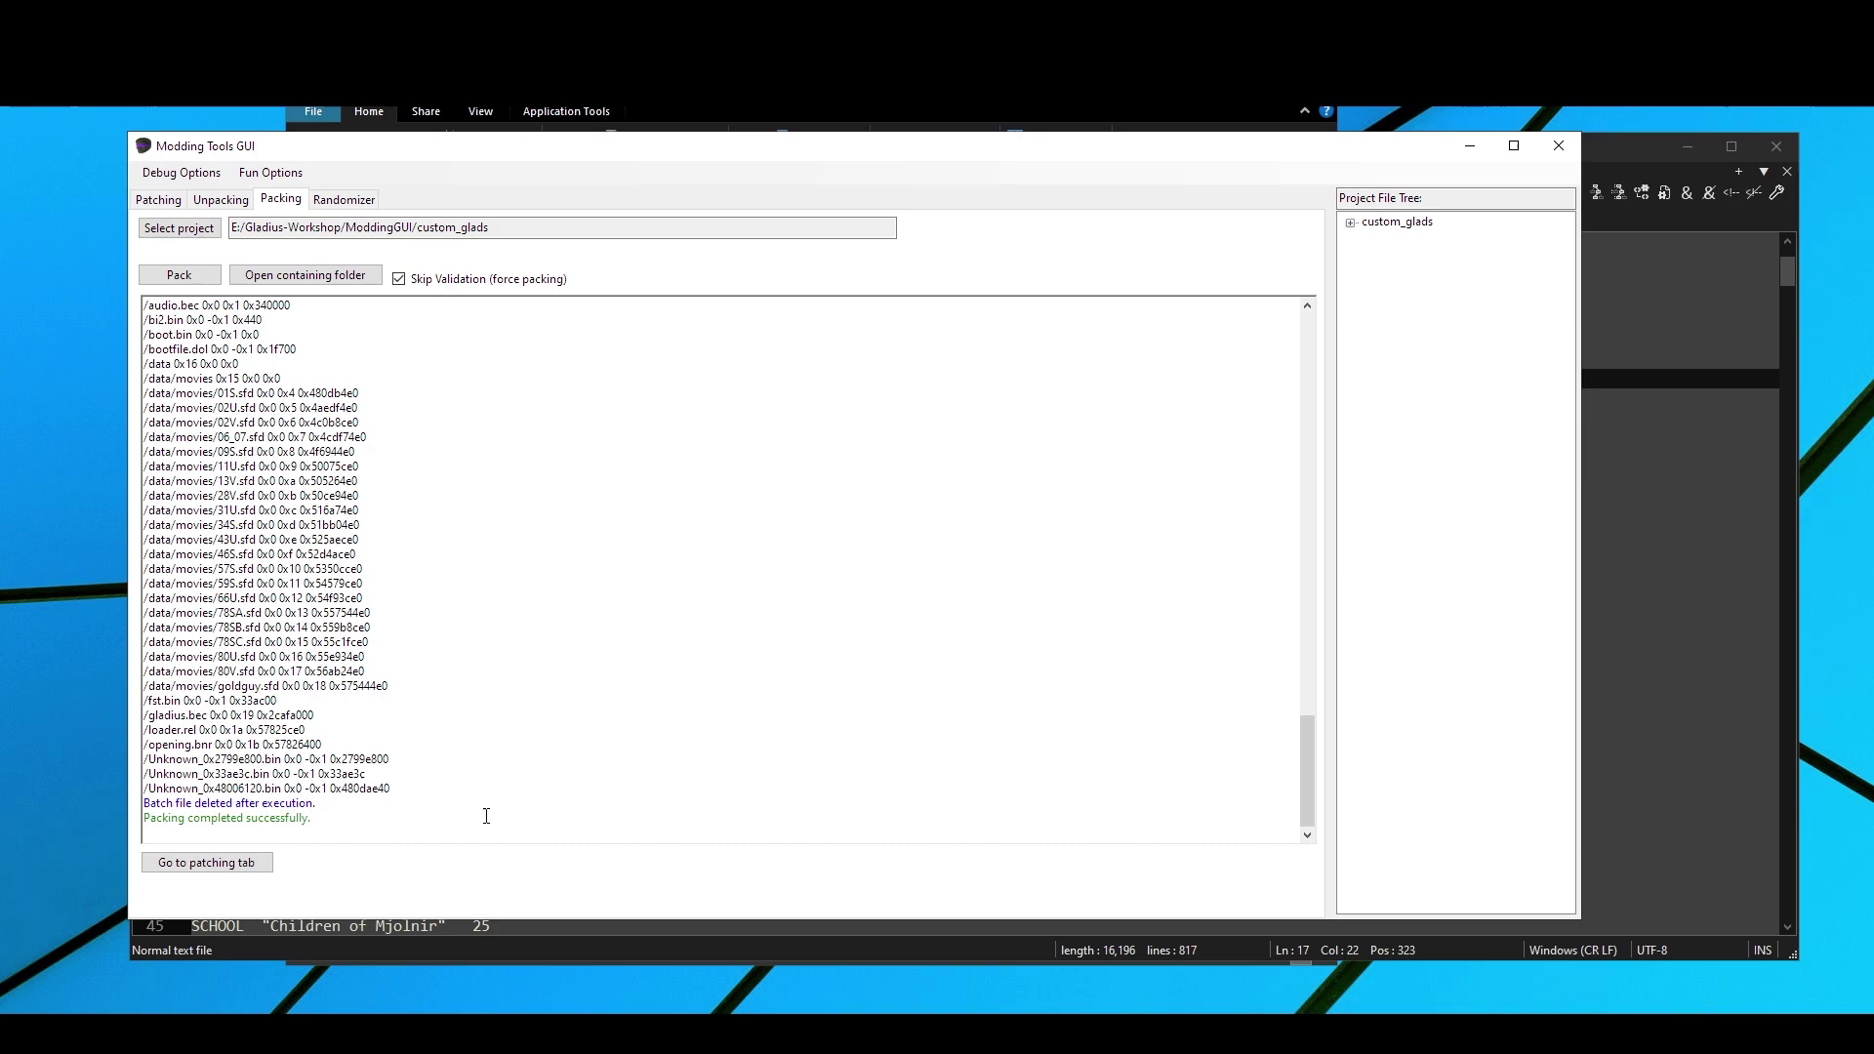
{"action": "left_click", "coordinate": [319, 274]}
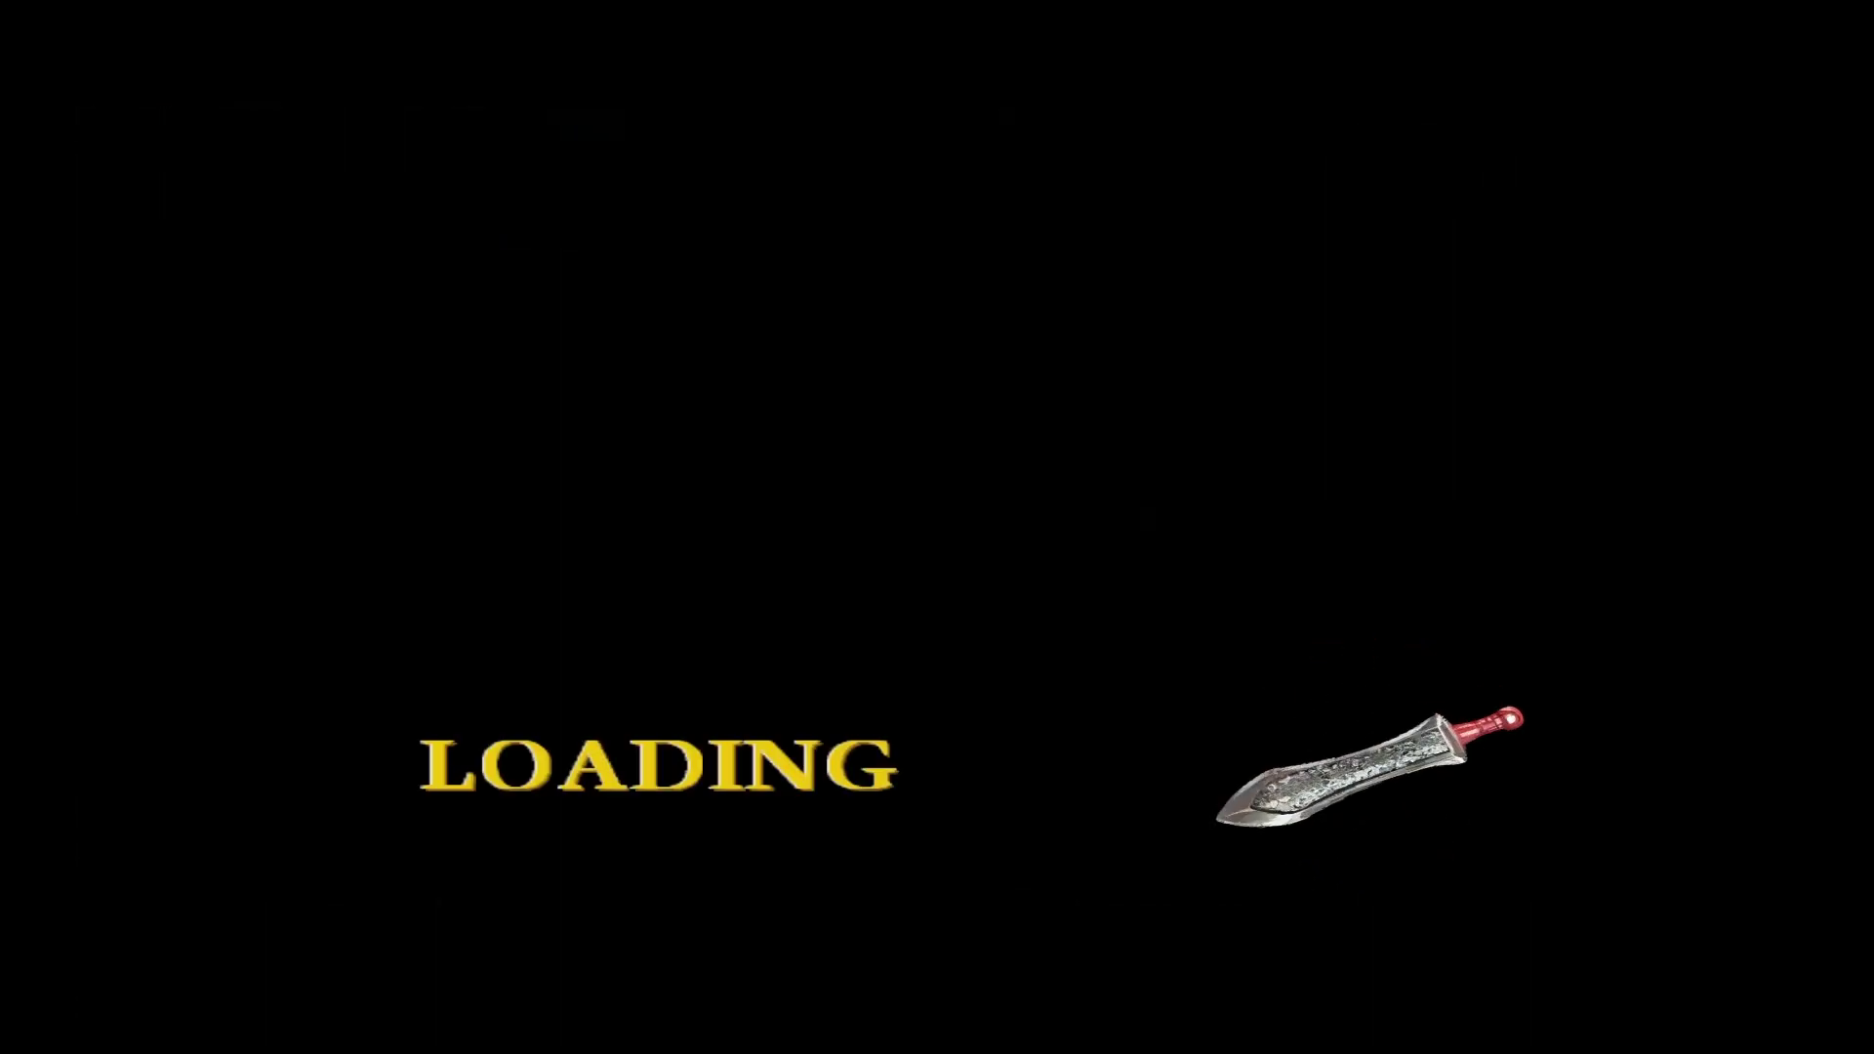
Step: In the game, open recruiting at The Pit and highlight the Amazon Abigail2 to view her stats
{"action": "key", "text": "Return"}
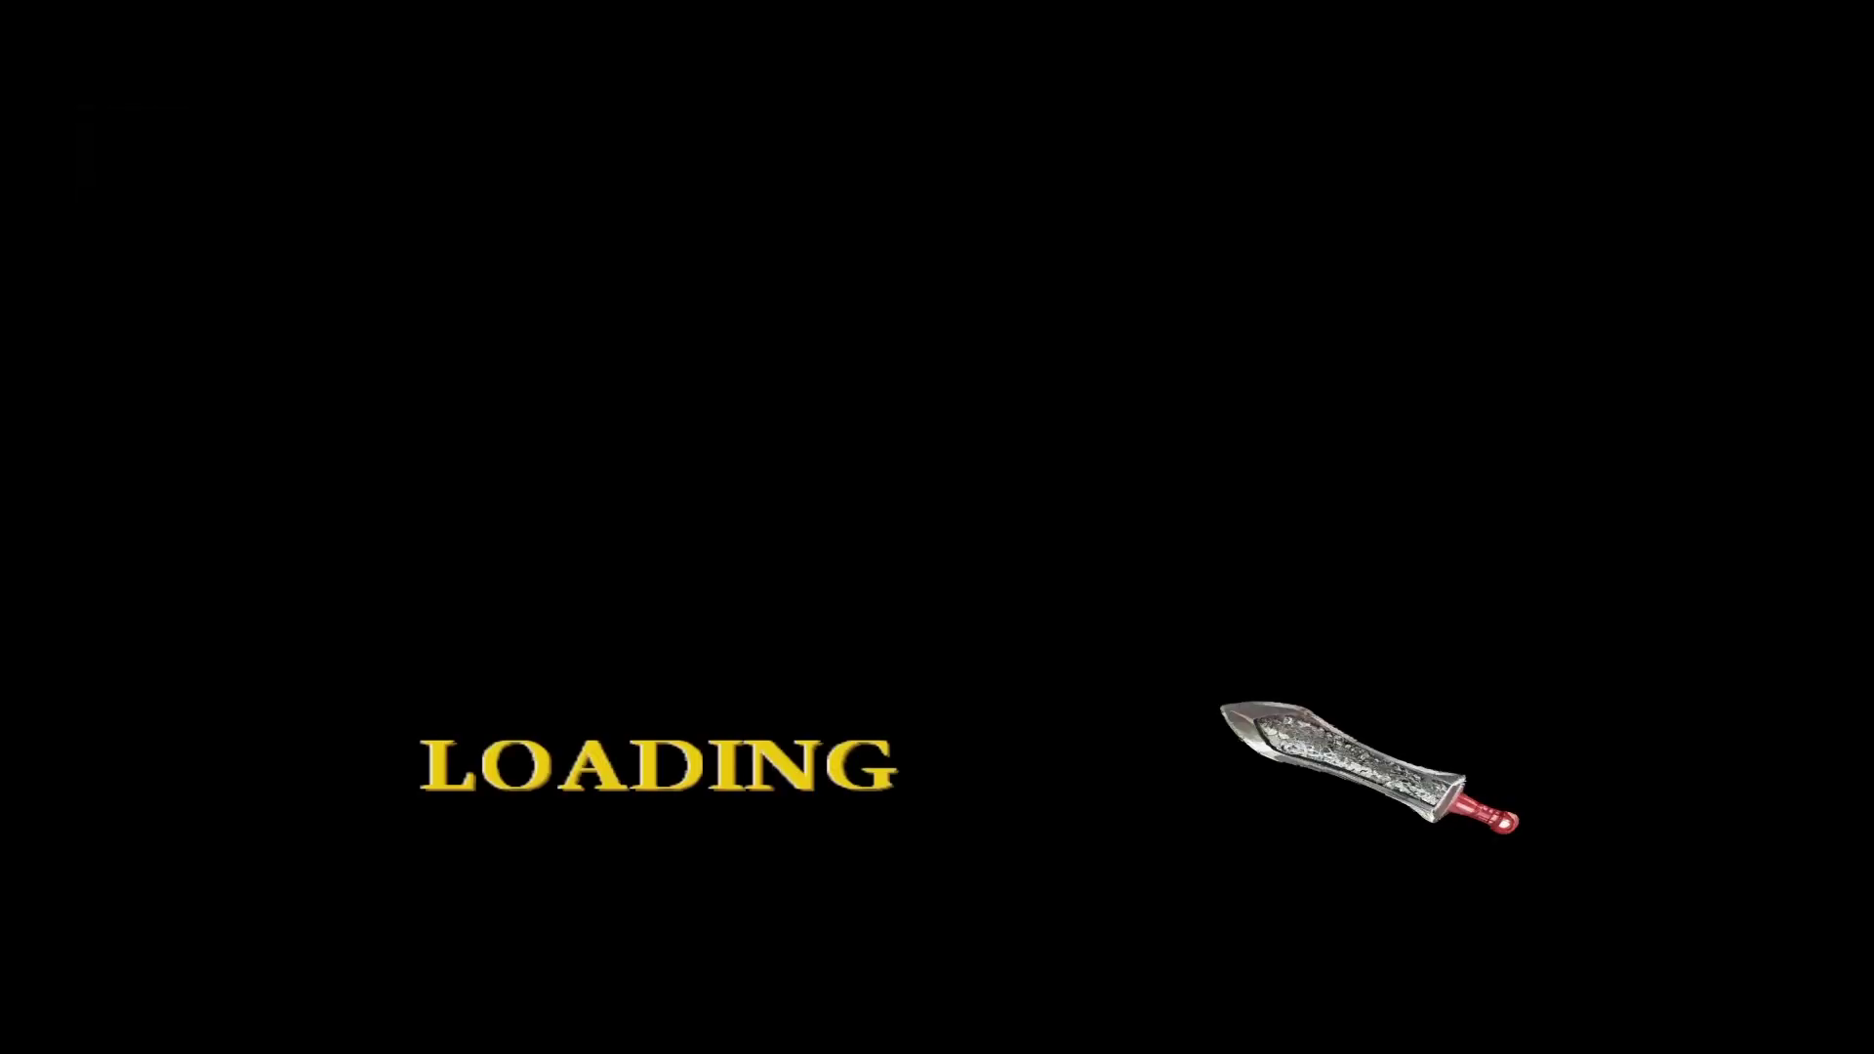
{"action": "key", "text": "Down"}
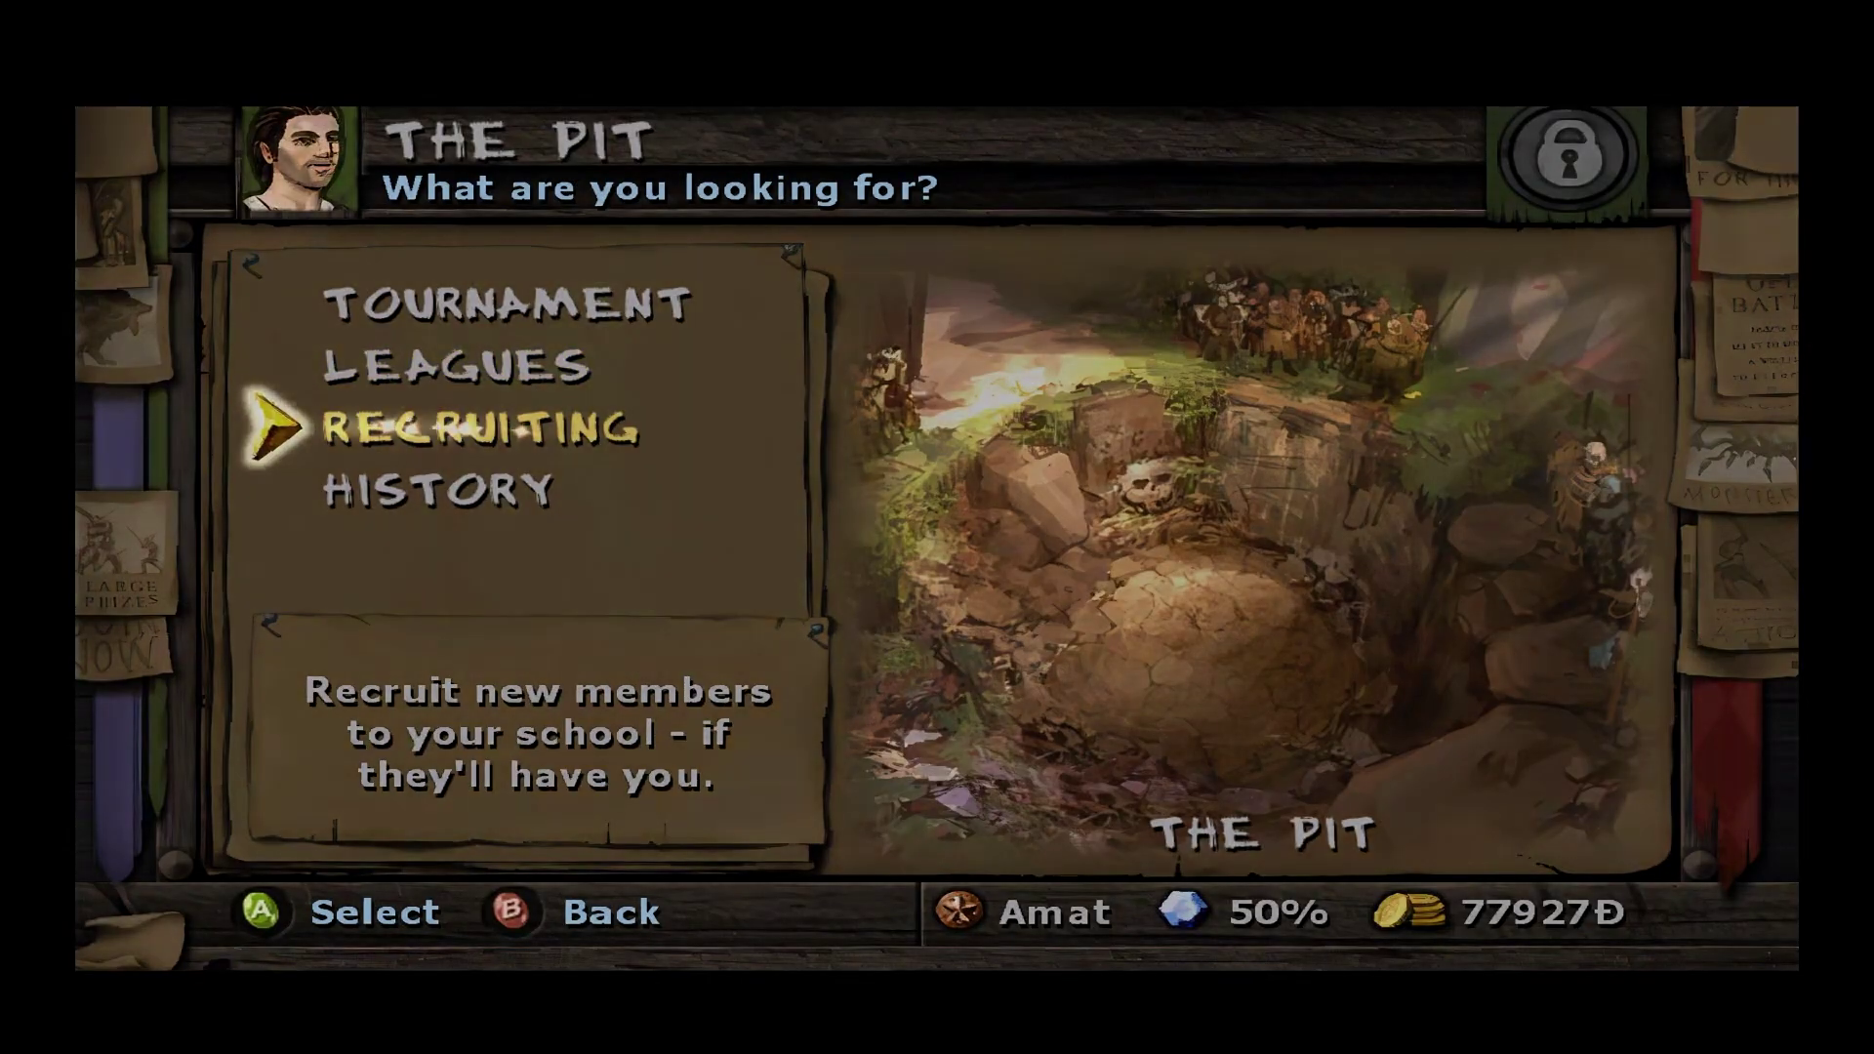
{"action": "key", "text": "Return"}
{"action": "key", "text": "Right"}
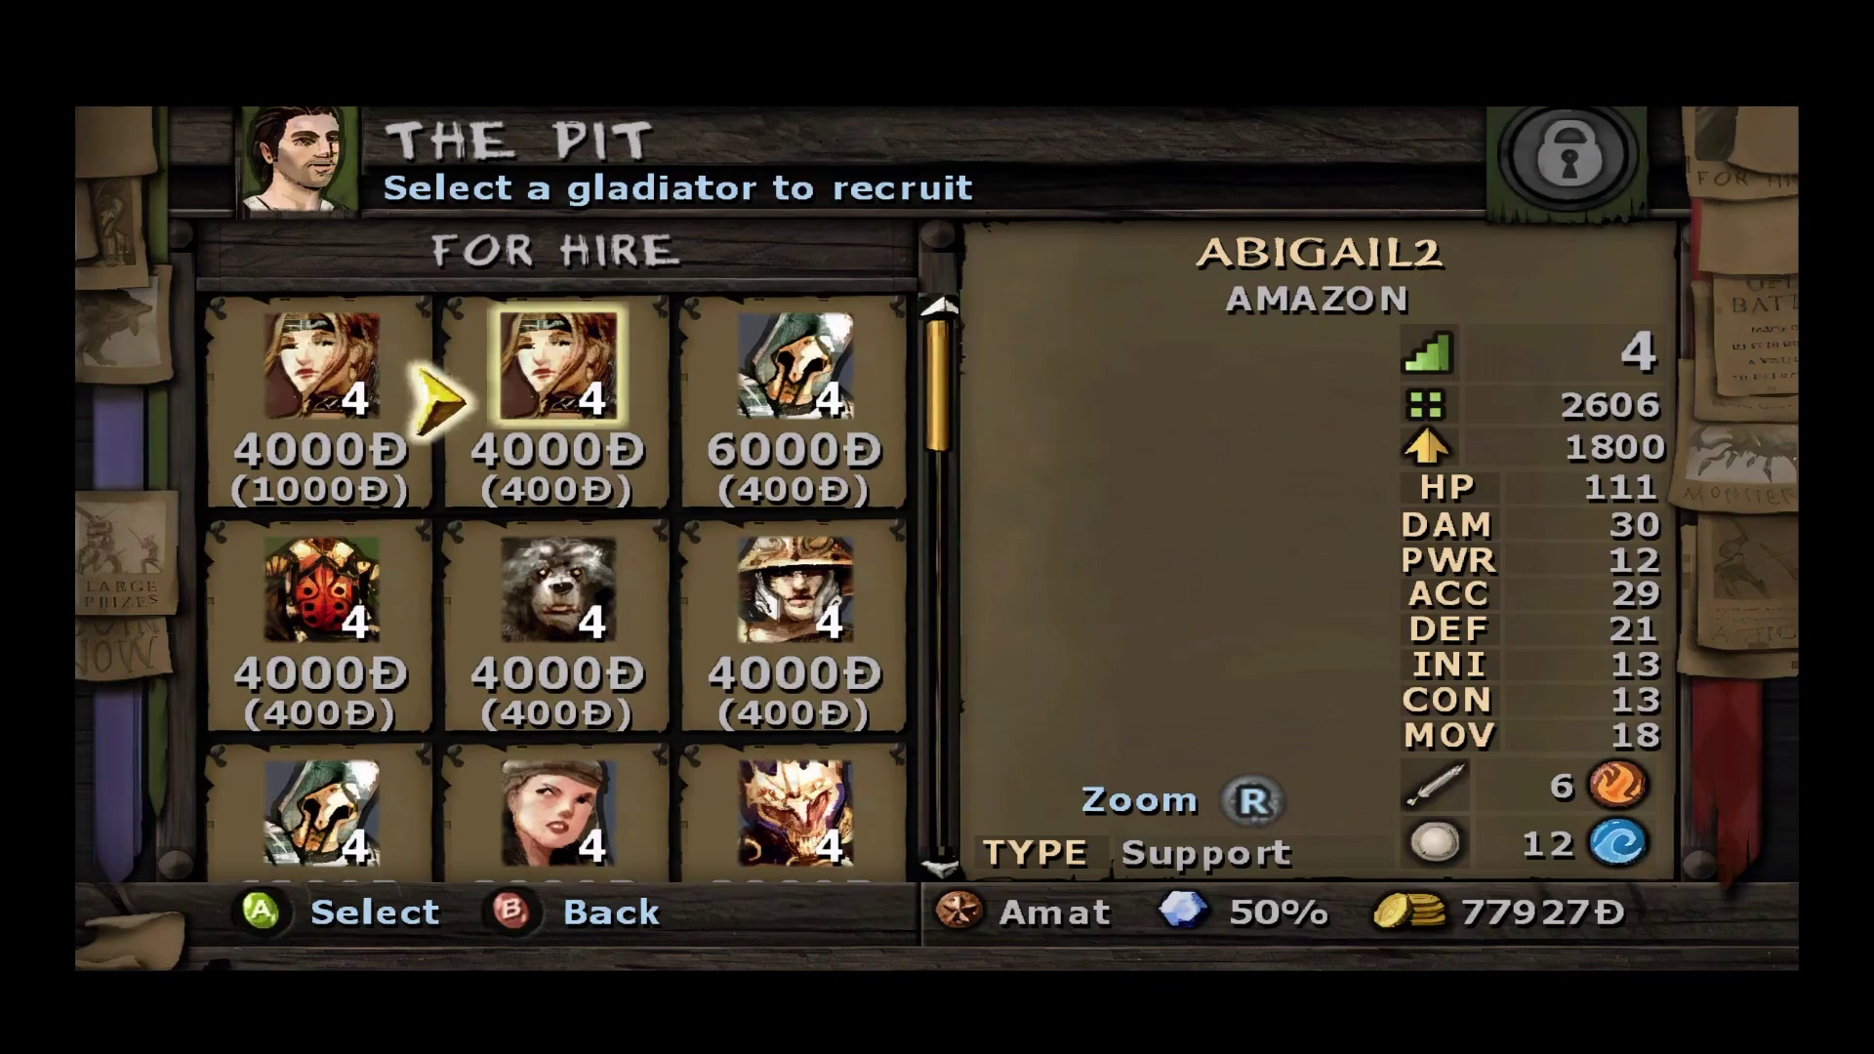